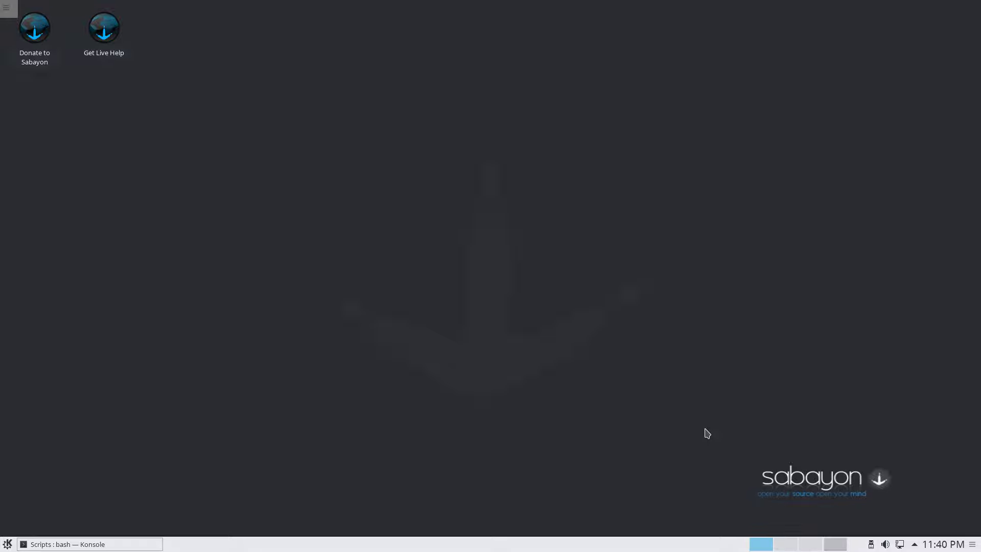
- Launch the web browser and search Google for 'sabayon linux'
left_click(7, 544)
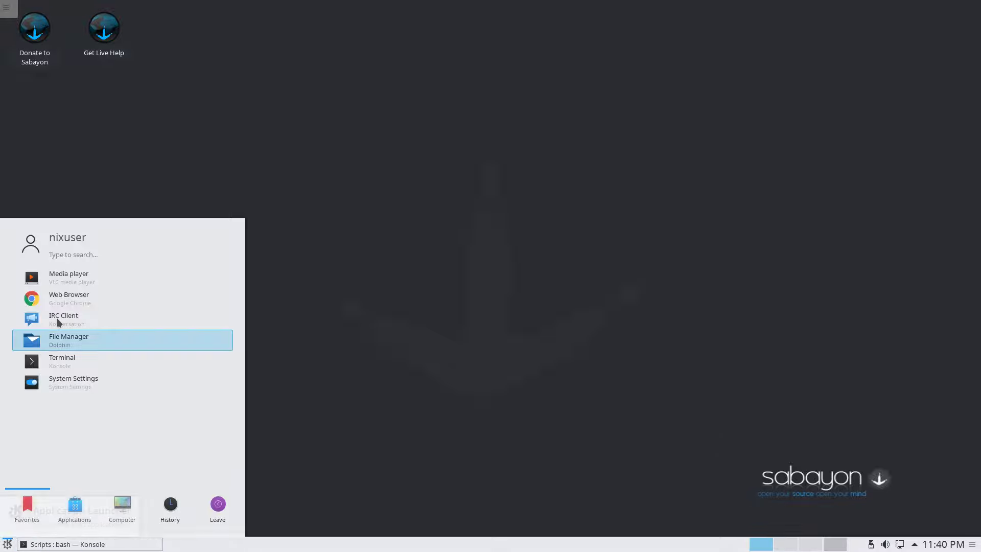
left_click(61, 296)
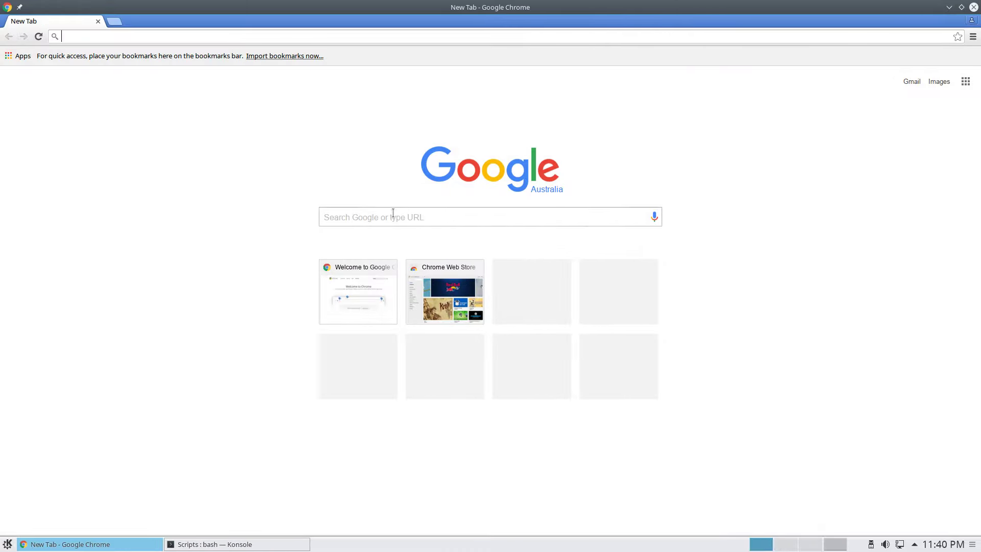
left_click(393, 213)
type("sabayon linuix")
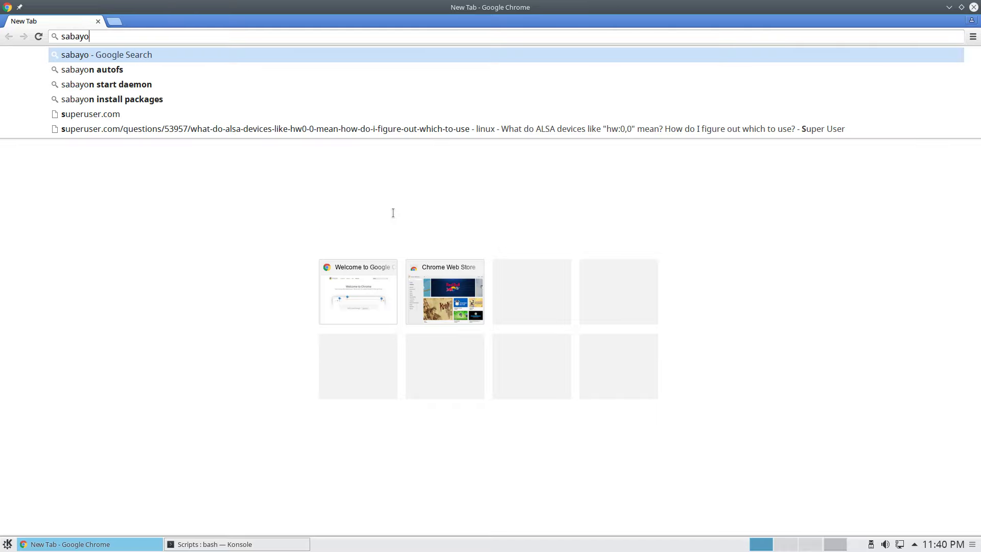
key("BackSpace")
key("BackSpace")
type("x")
key("Return")
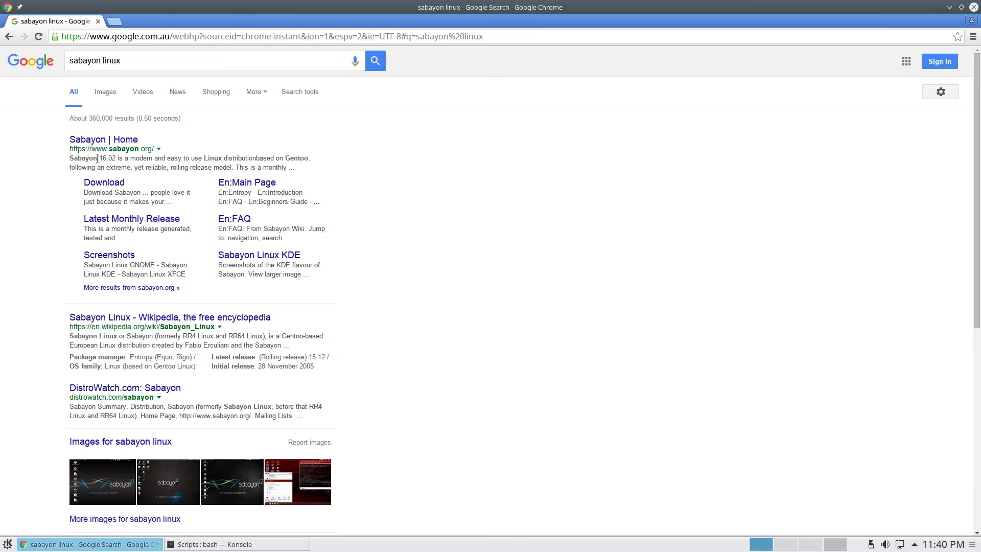
- Open the 'Sabayon | Home' result in a new tab and switch to that tab
left_click_drag(97, 159, 126, 159)
left_click(224, 156)
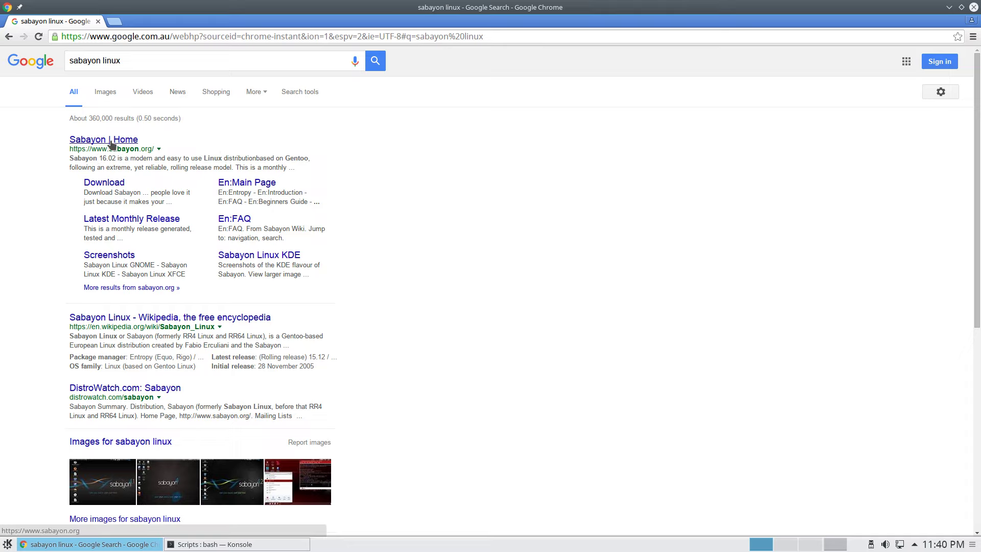
right_click(110, 144)
left_click(154, 152)
left_click(147, 23)
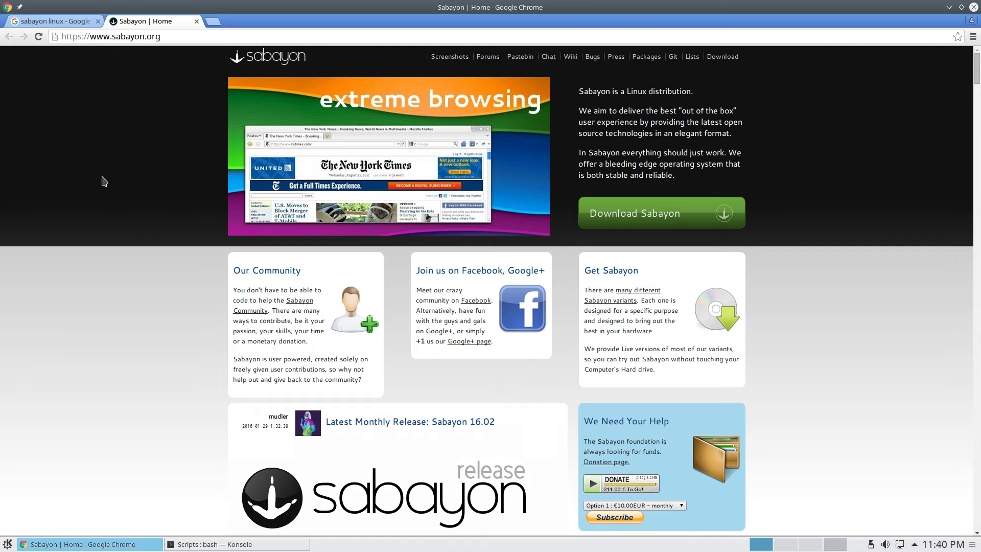
- Scroll through the Sabayon 16.02 release post down to the GPU drivers and kernels sections
scroll(103, 181, "down", 6)
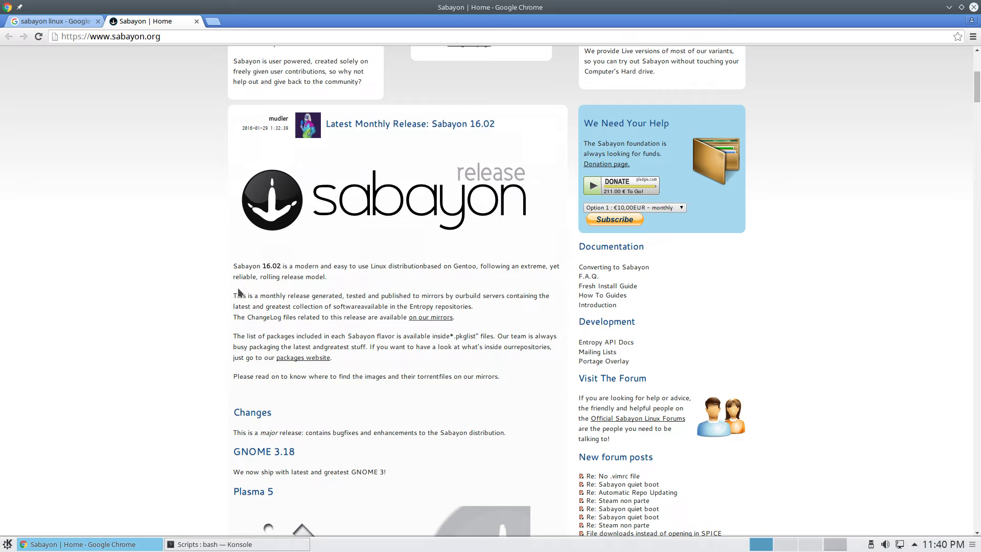
scroll(247, 278, "down", 4)
scroll(248, 278, "down", 6)
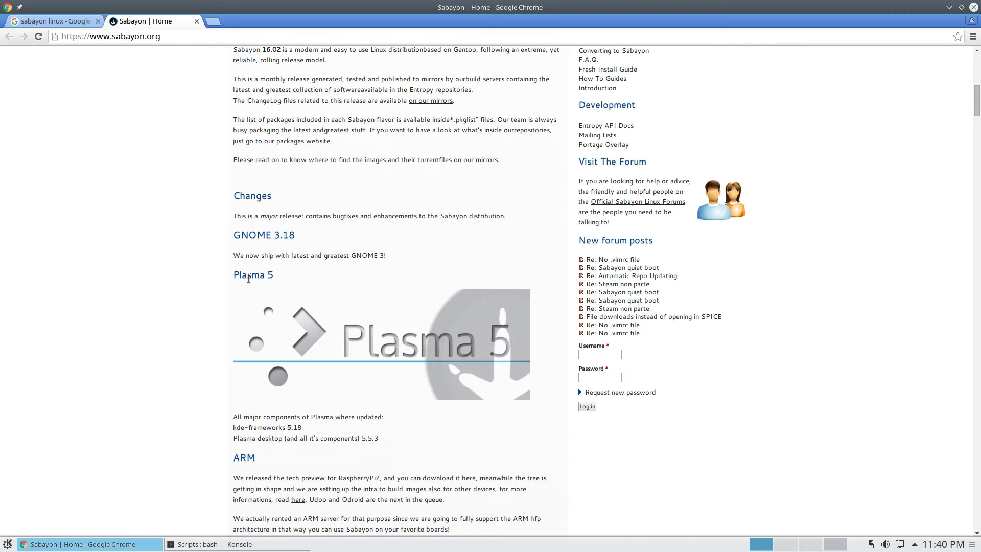
scroll(247, 285, "down", 4)
scroll(237, 300, "down", 2)
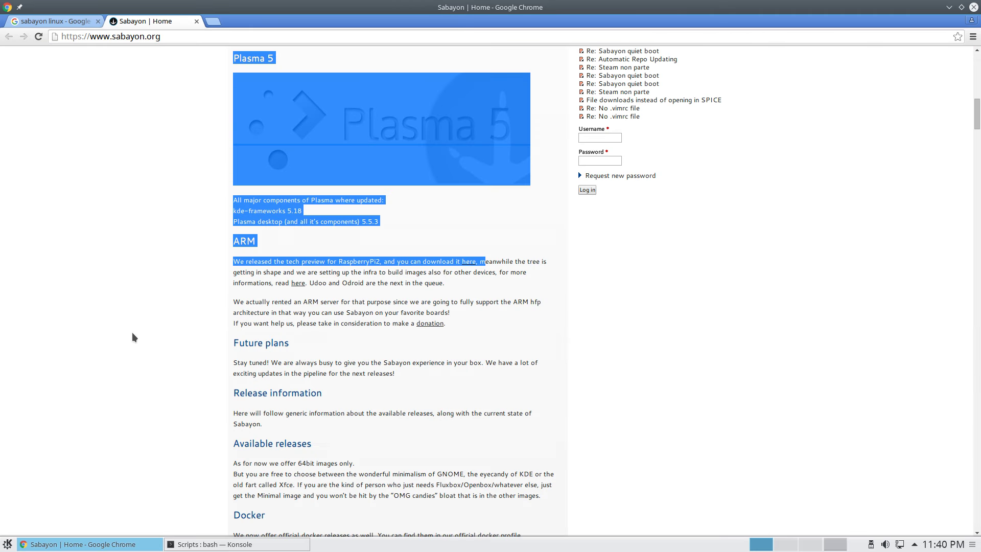
left_click(136, 337)
scroll(136, 337, "down", 3)
scroll(136, 337, "down", 2)
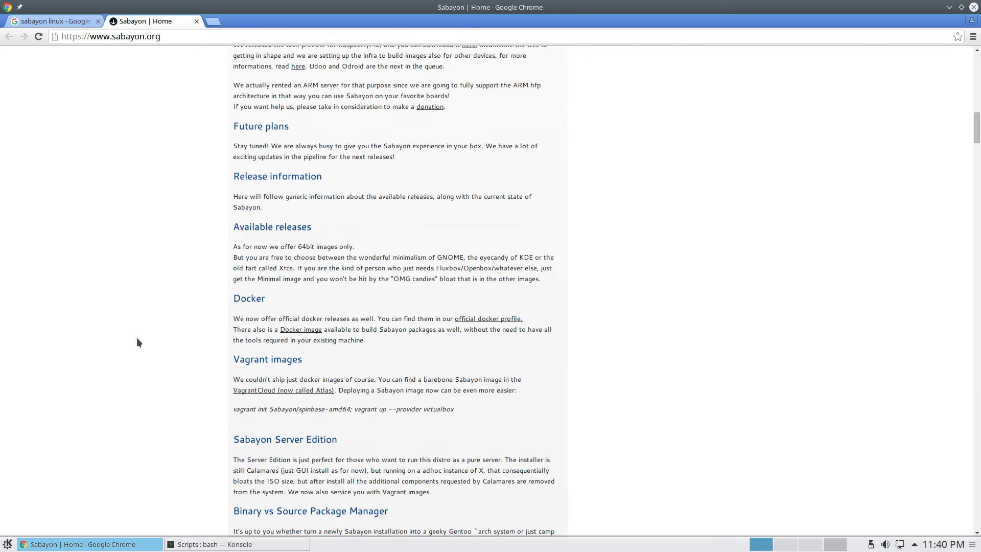
scroll(136, 342, "down", 3)
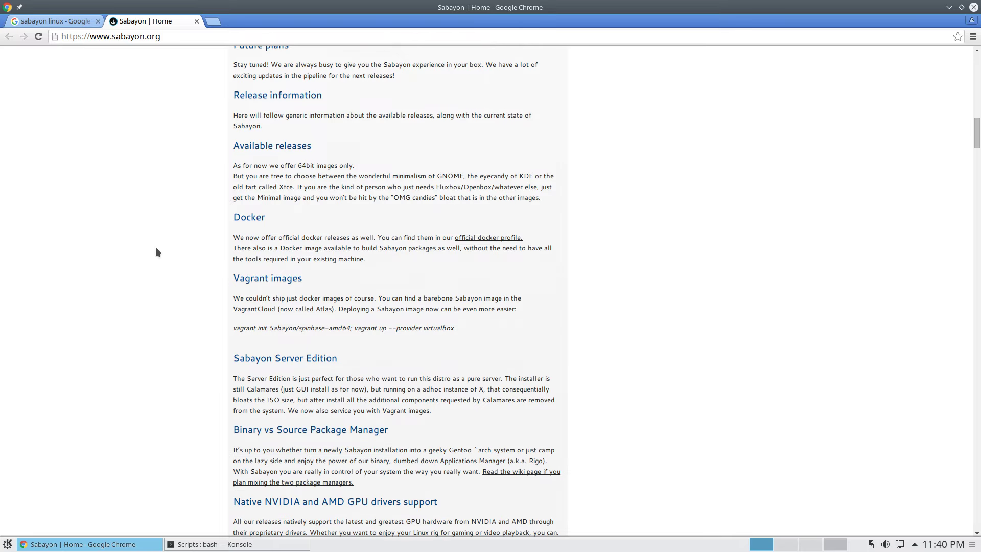
scroll(137, 233, "down", 3)
scroll(137, 233, "up", 3)
scroll(189, 207, "down", 2)
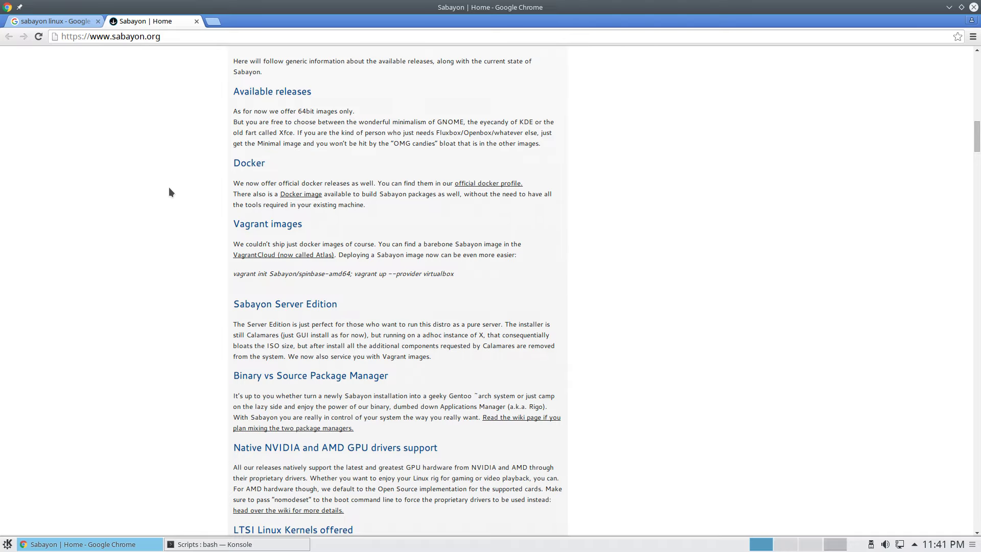
scroll(171, 189, "up", 1)
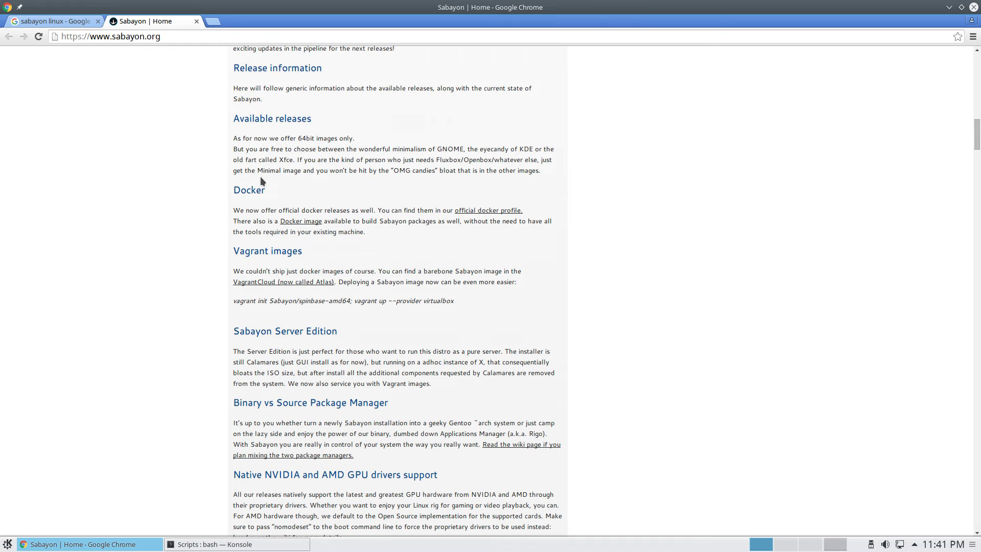
scroll(157, 238, "down", 5)
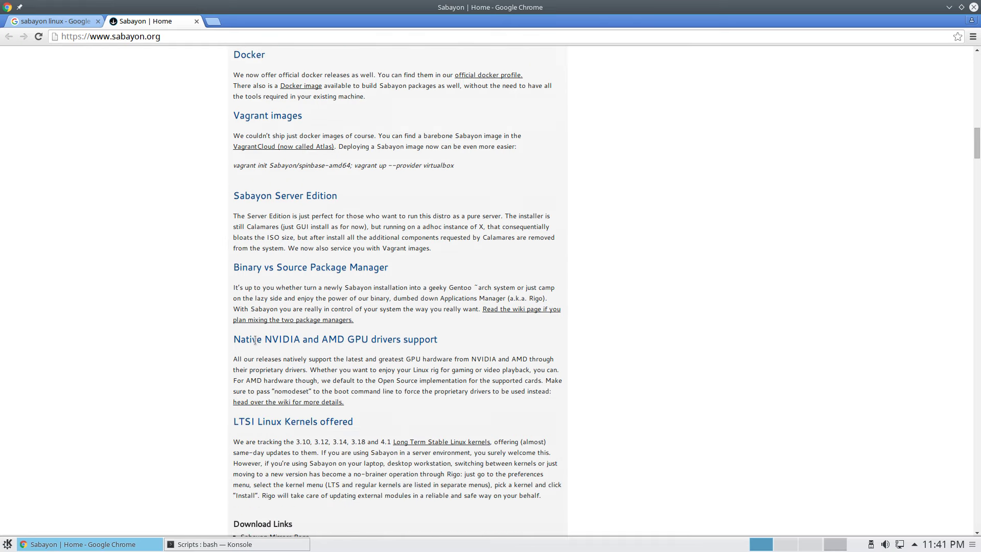
- Highlight the NVIDIA and AMD drivers heading and 'proprietary drivers', then bring up the application launcher
left_click_drag(257, 340, 236, 335)
left_click_drag(248, 370, 314, 371)
left_click(292, 396)
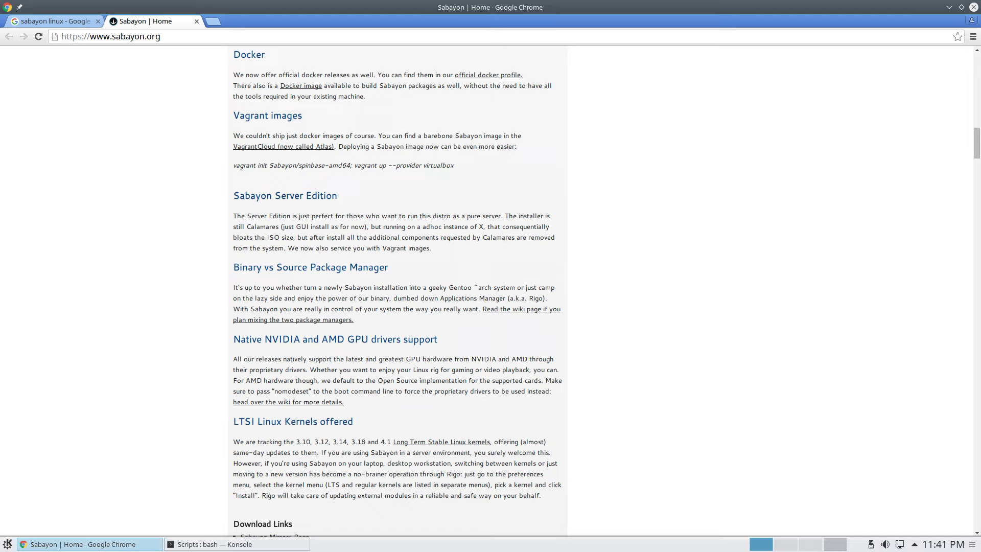
left_click(7, 544)
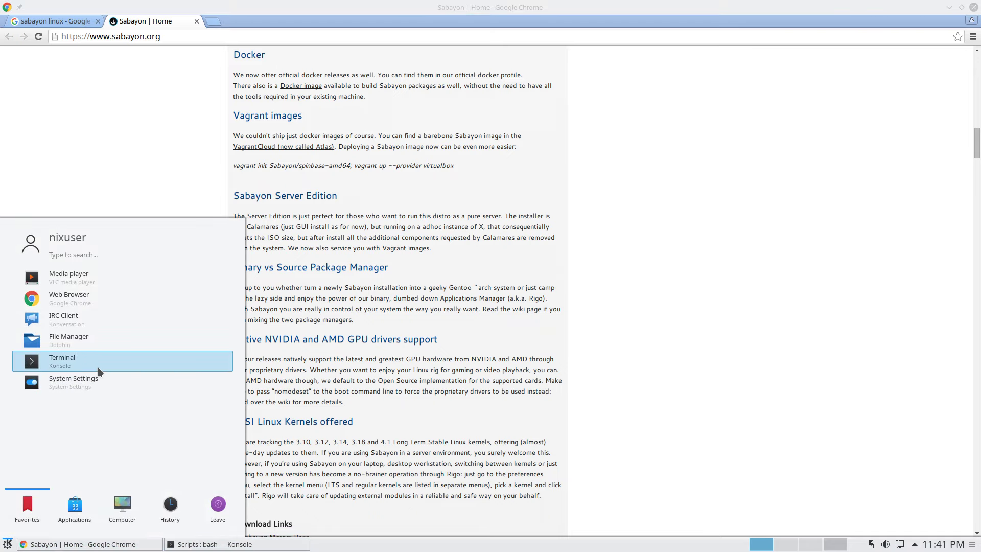
- In a new terminal, run lsmod |grep -i for radeon, then fglrx, then amd
left_click(97, 367)
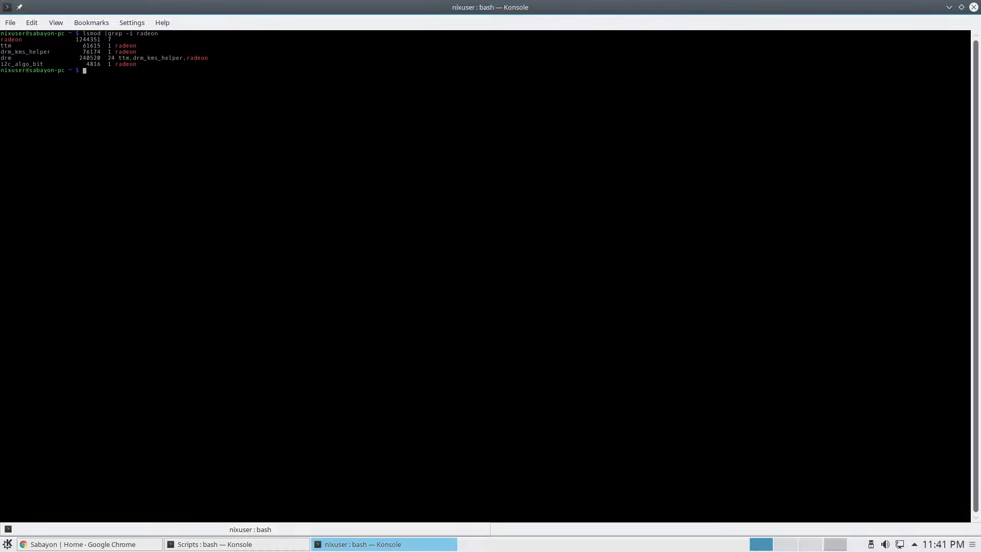
key("Up")
key("BackSpace")
key("BackSpace")
key("BackSpace")
key("BackSpace")
key("BackSpace")
key("BackSpace")
type("fglrx")
key("Return")
key("Up")
key("BackSpace")
key("BackSpace")
key("BackSpace")
key("BackSpace")
key("BackSpace")
type("amd")
key("Return")
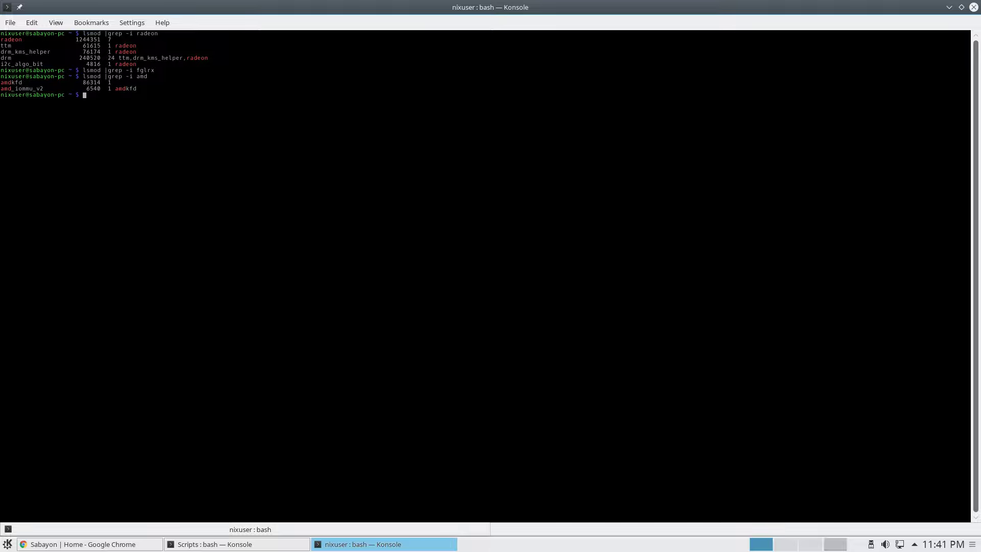
- Switch back to Chrome, scroll to the Download Links list, then minimise the browser
key("alt+Tab")
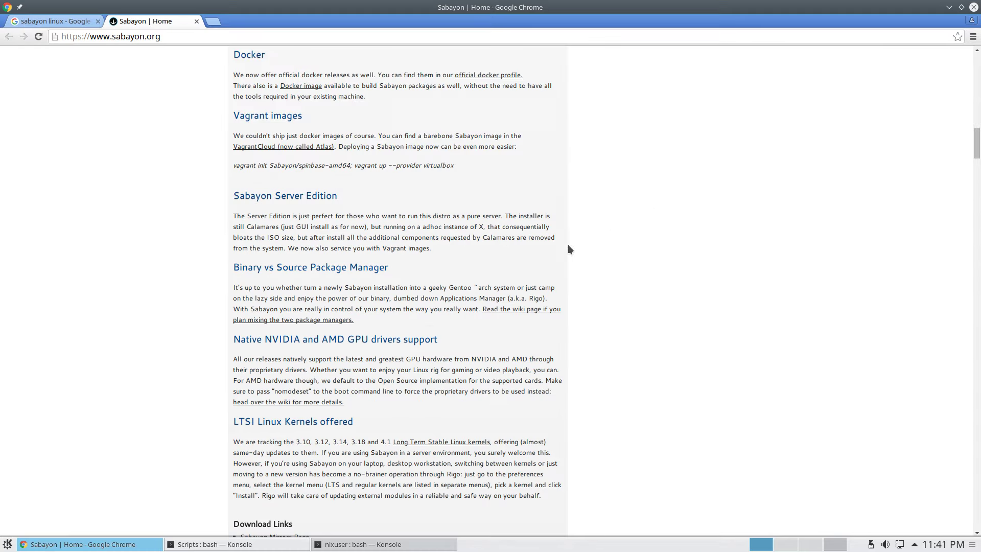
scroll(78, 221, "down", 2)
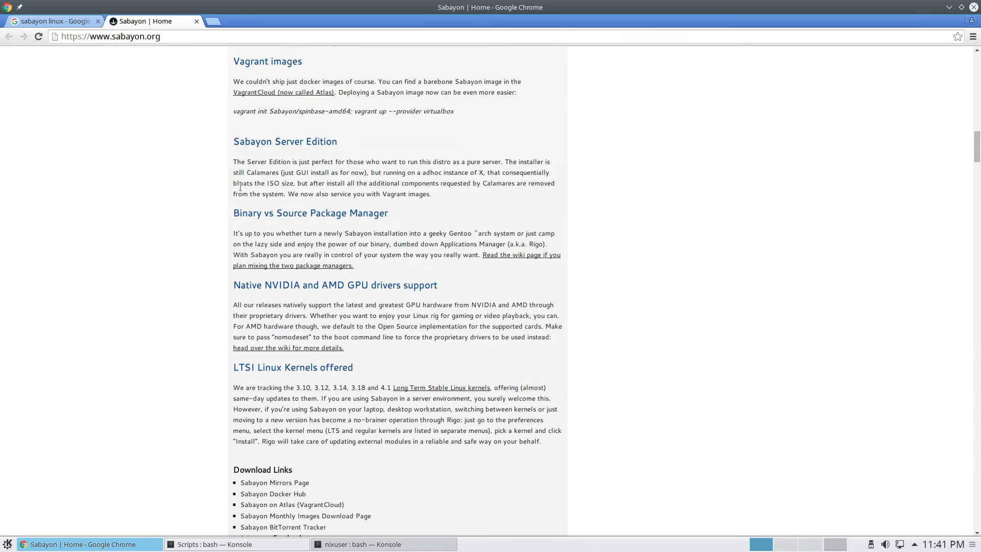
left_click_drag(248, 212, 554, 240)
left_click(451, 245)
left_click(948, 7)
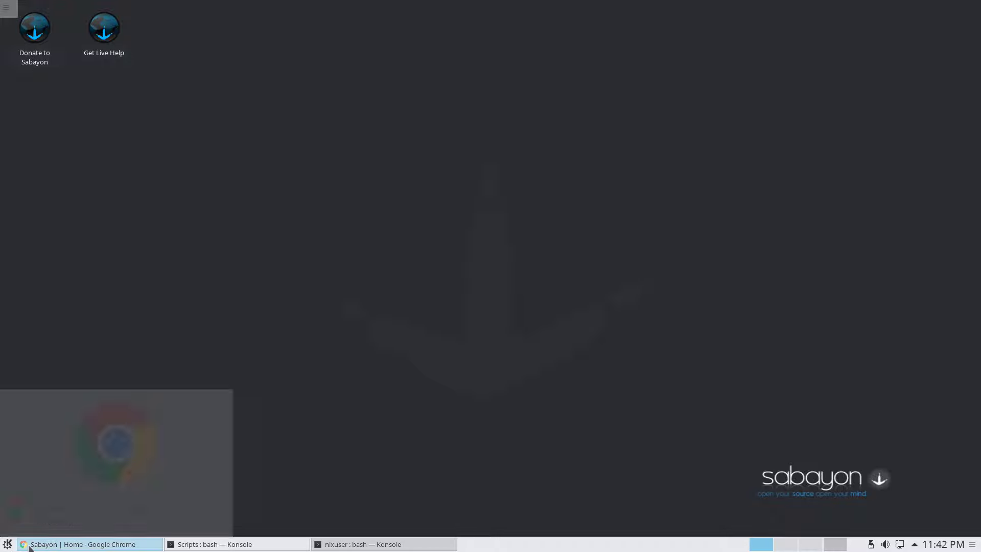
- Open the Sabayon Packages site from the launcher via 'pack', then bring the module-check terminal forward
left_click(7, 544)
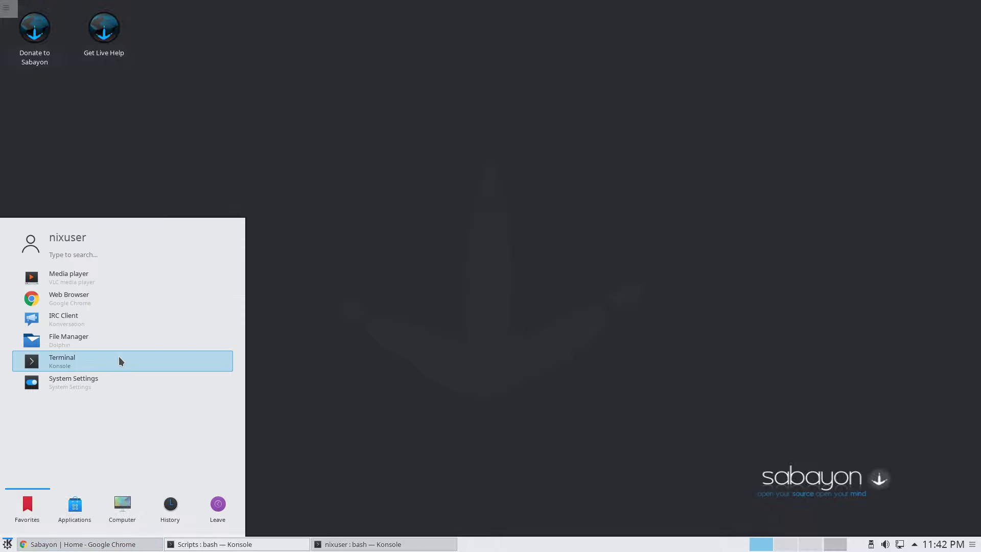
type("pack")
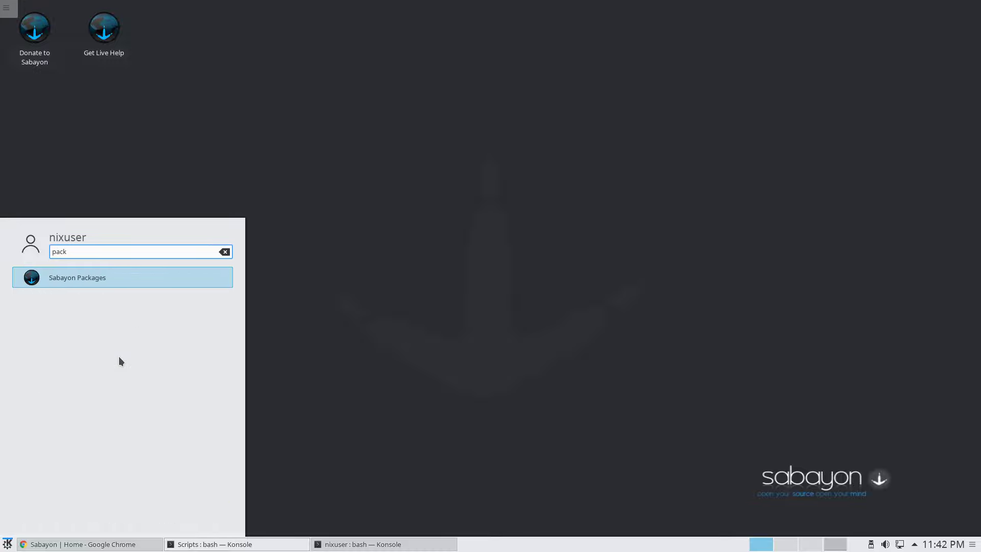
left_click(127, 277)
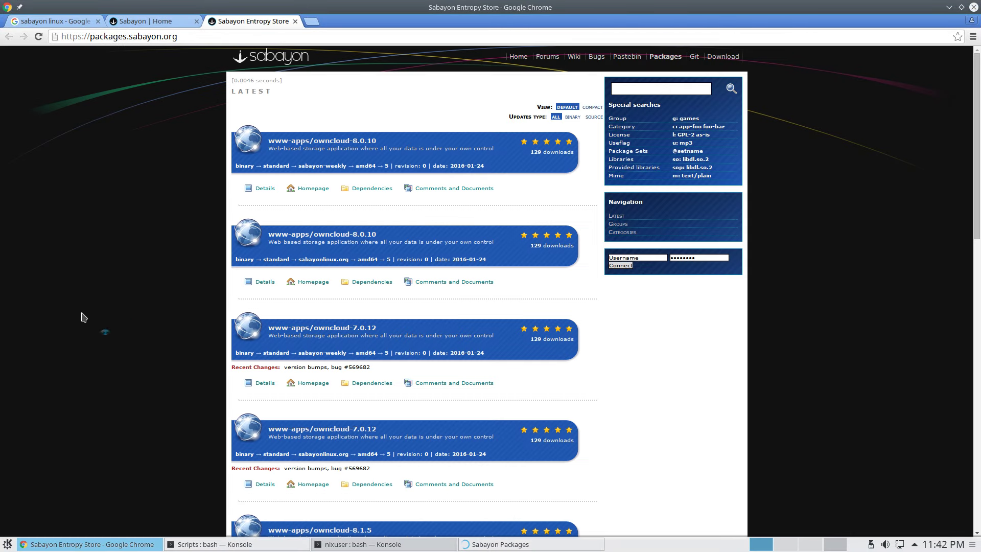
left_click(188, 545)
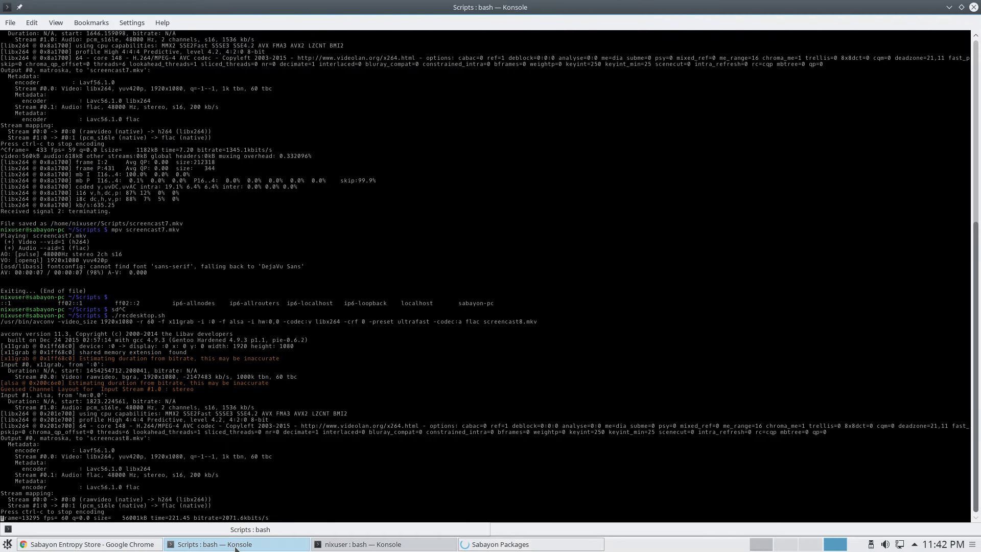
left_click(365, 545)
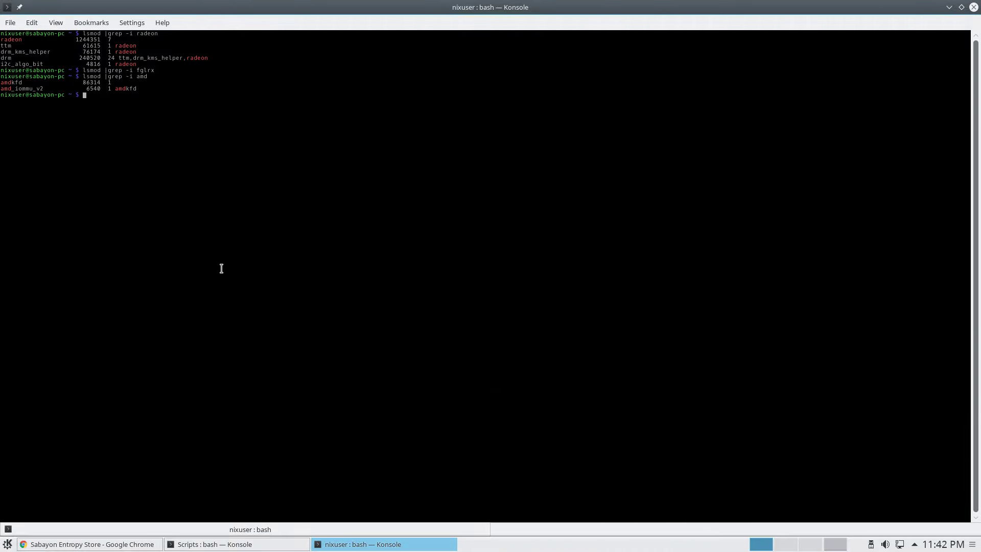
- Run an equo package search for fglrx in the terminal
type("eu")
key("BackSpace")
type("quo")
type("x")
key("Return")
- Repeat the package search for amd-drivers, amd-driver and catalyst
key("Up")
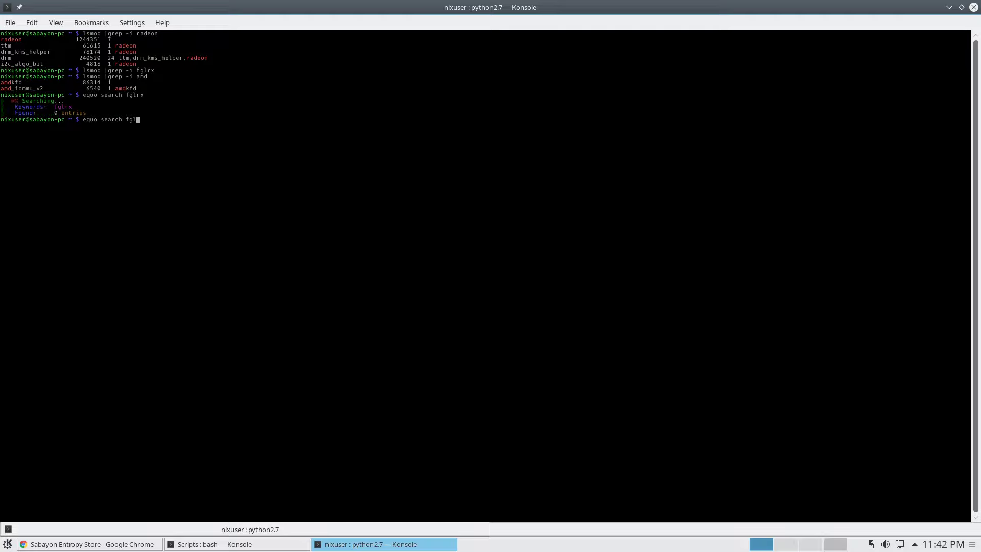
key("BackSpace")
key("BackSpace")
key("BackSpace")
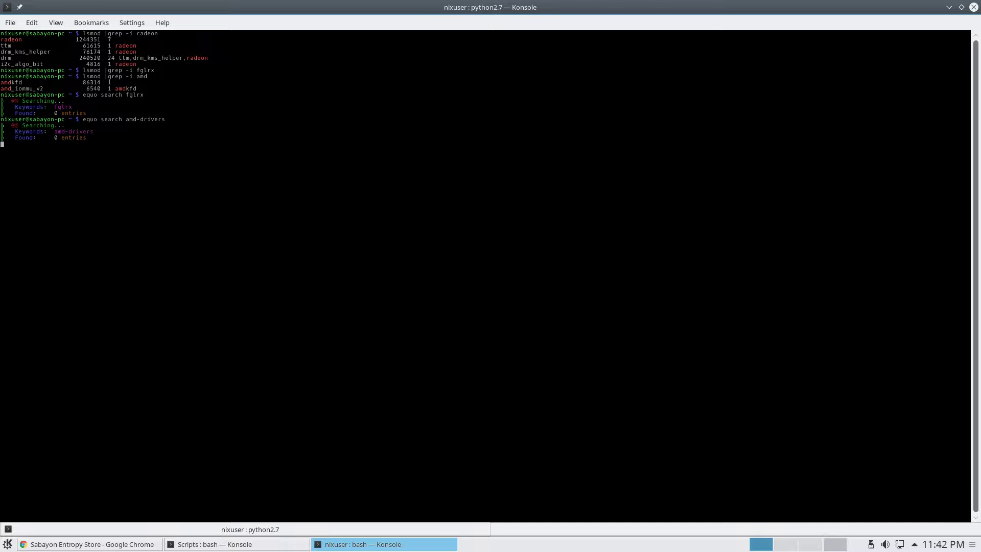
key("Up")
key("BackSpace")
key("Return")
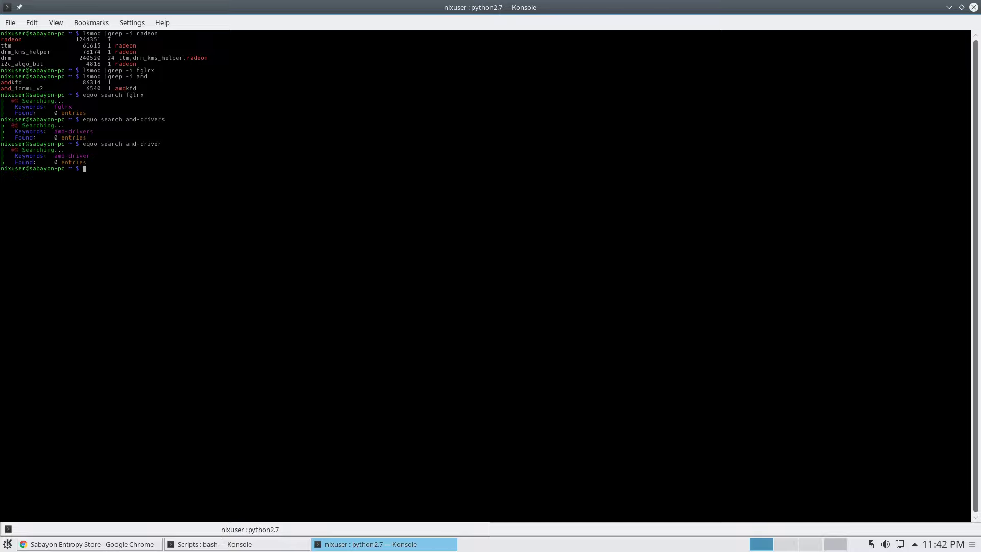
key("Up")
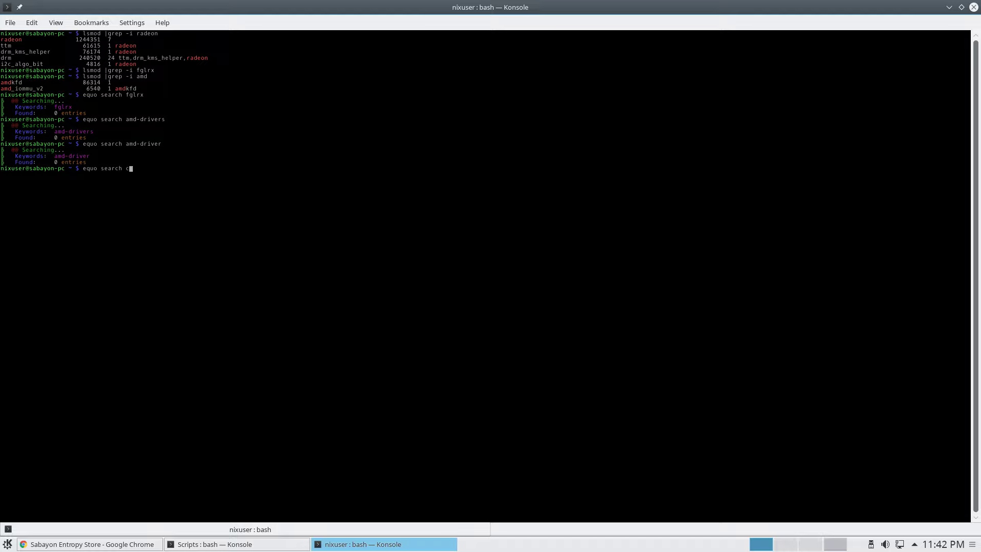
type("catalyst")
key("Return")
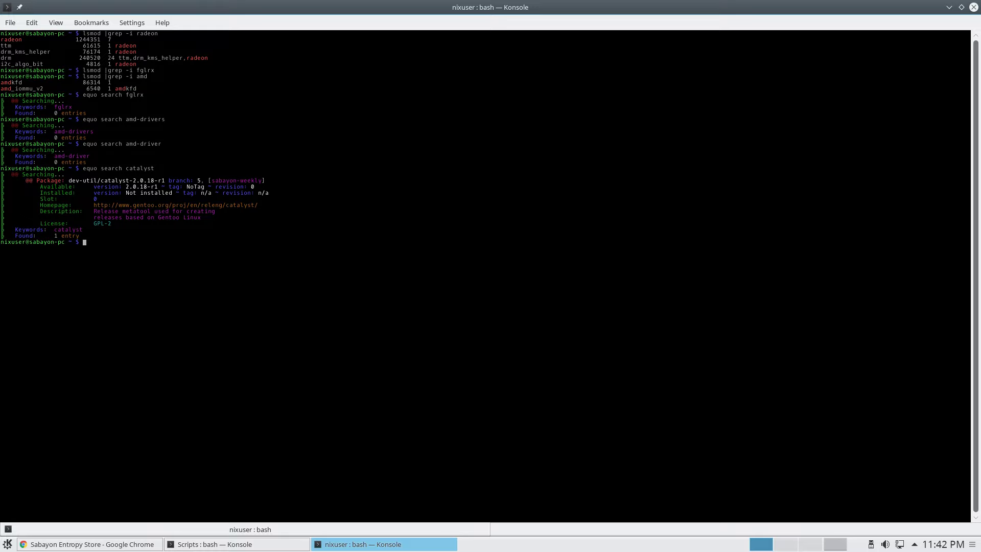
key("Up")
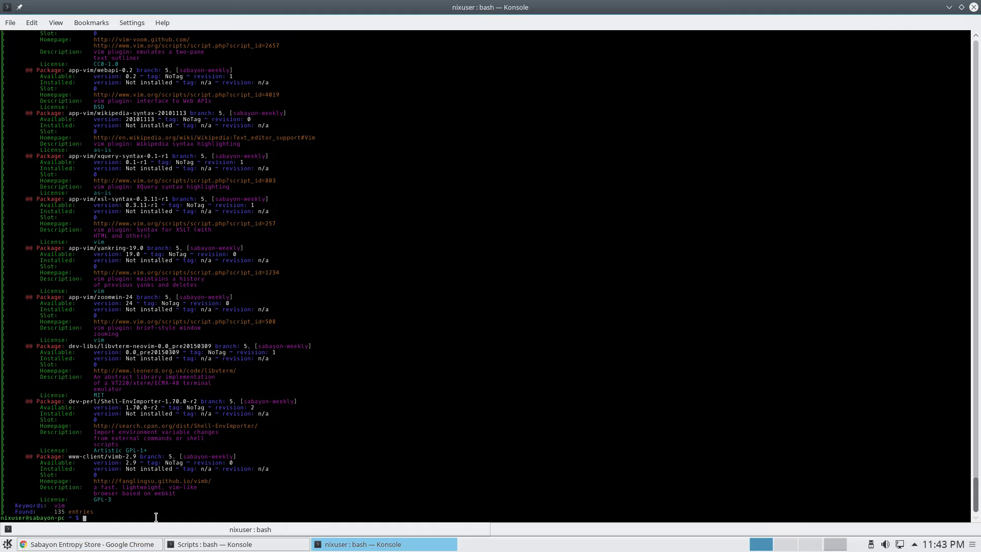
- Run top to view live processes, quit it with q, then dismiss the launcher
type("top")
key("Return")
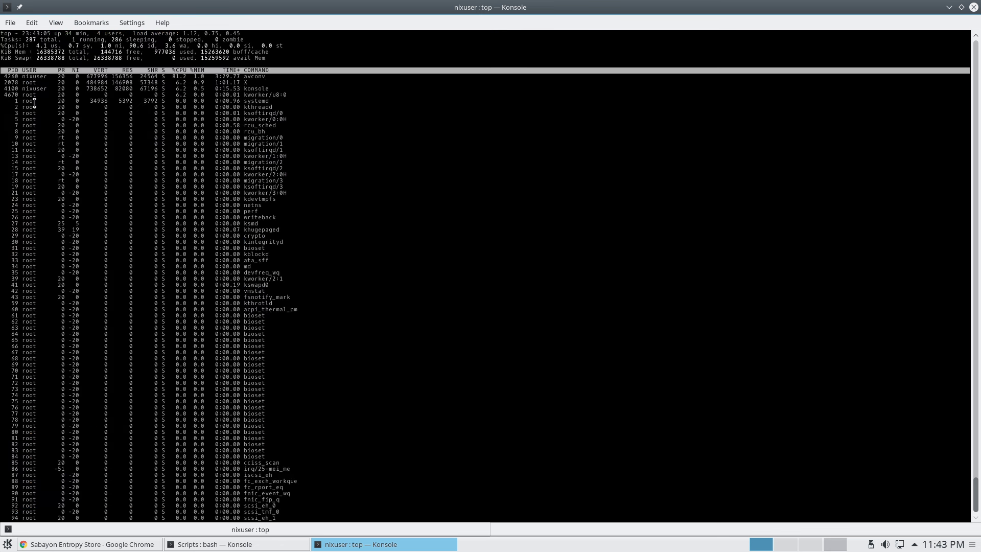
double_click(262, 113)
key("q")
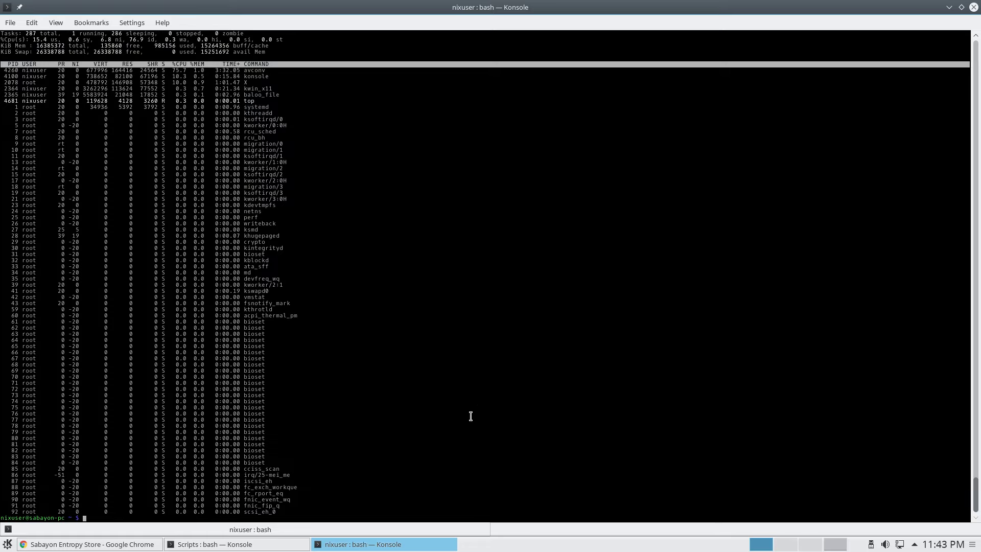
key("super")
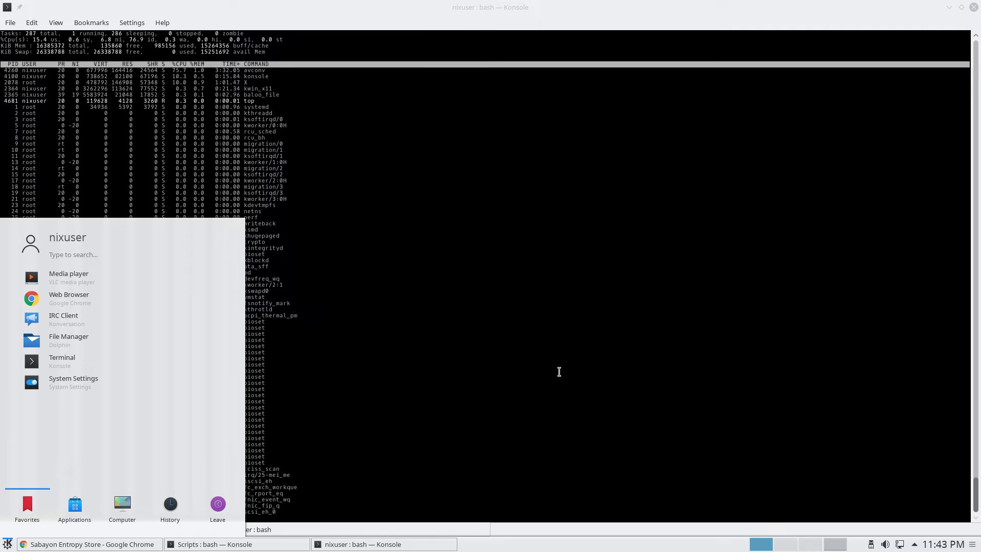
key("Escape")
- Minimise Chrome, then launch System Settings from the launcher and close it again
left_click(949, 7)
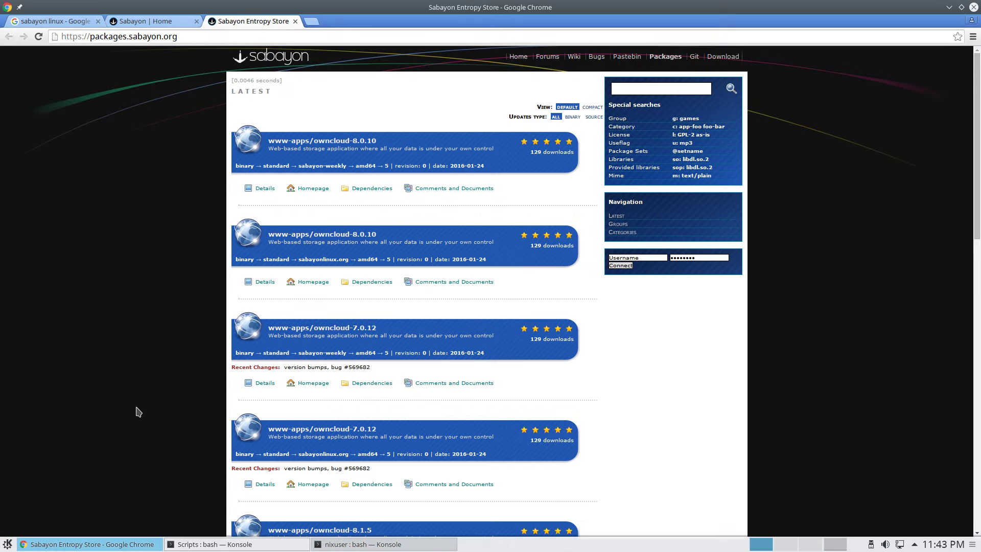
left_click(948, 8)
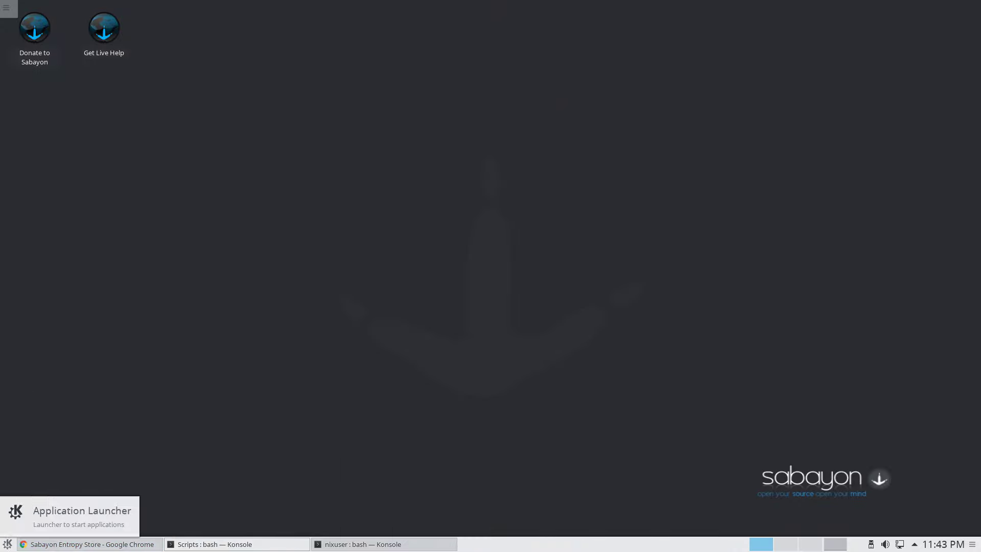
left_click(7, 544)
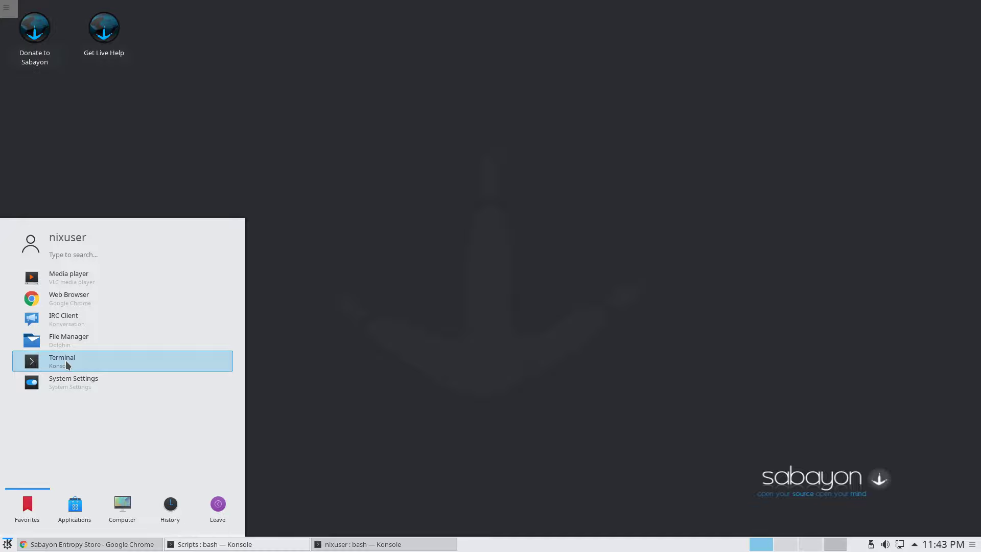
left_click(72, 383)
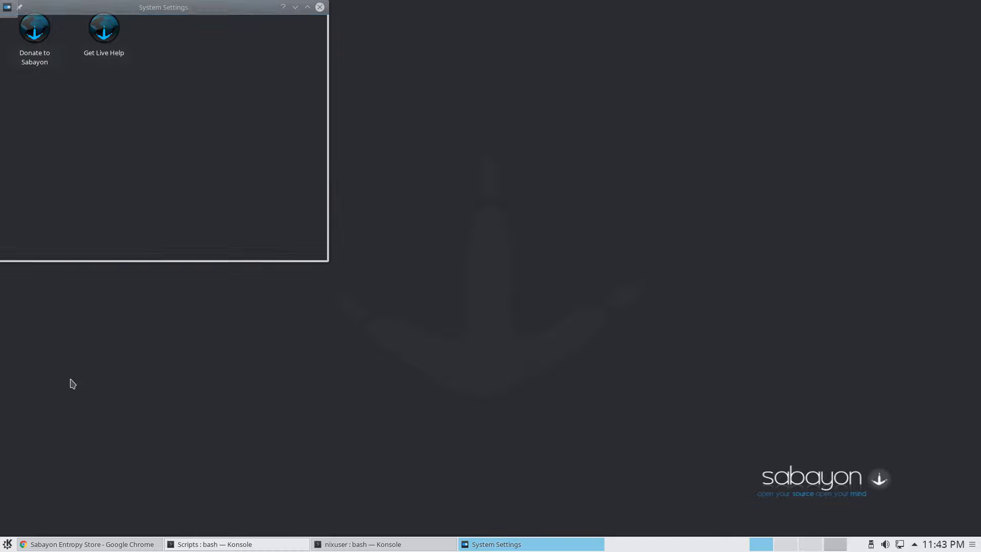
left_click_drag(214, 11, 407, 117)
left_click(513, 113)
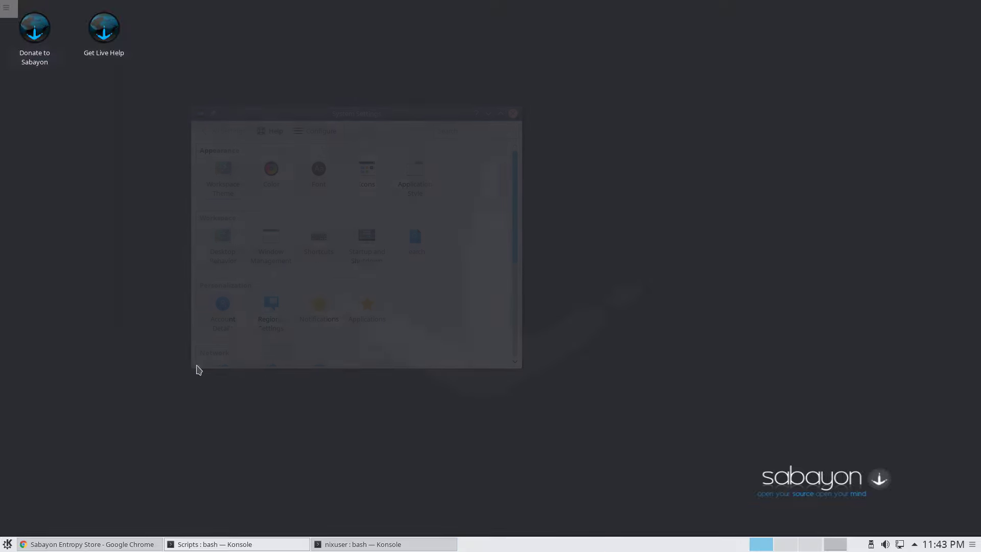
- Browse the Development and Games > Board Games application categories
left_click(7, 543)
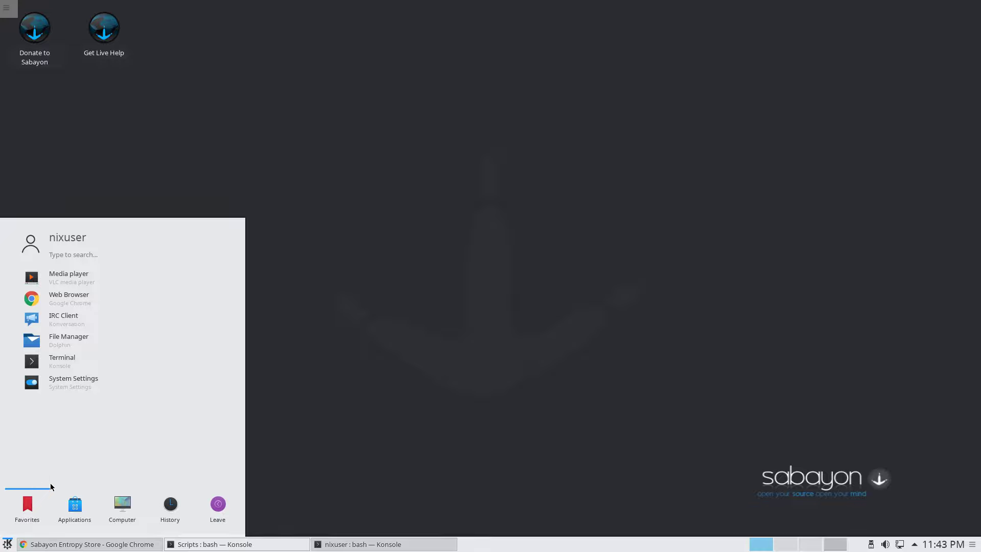
left_click(77, 513)
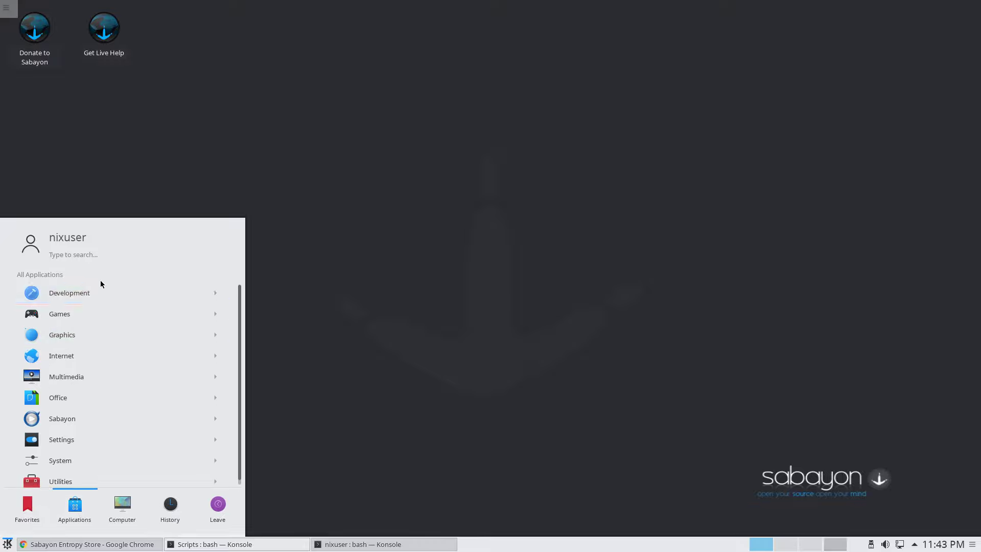
left_click(100, 290)
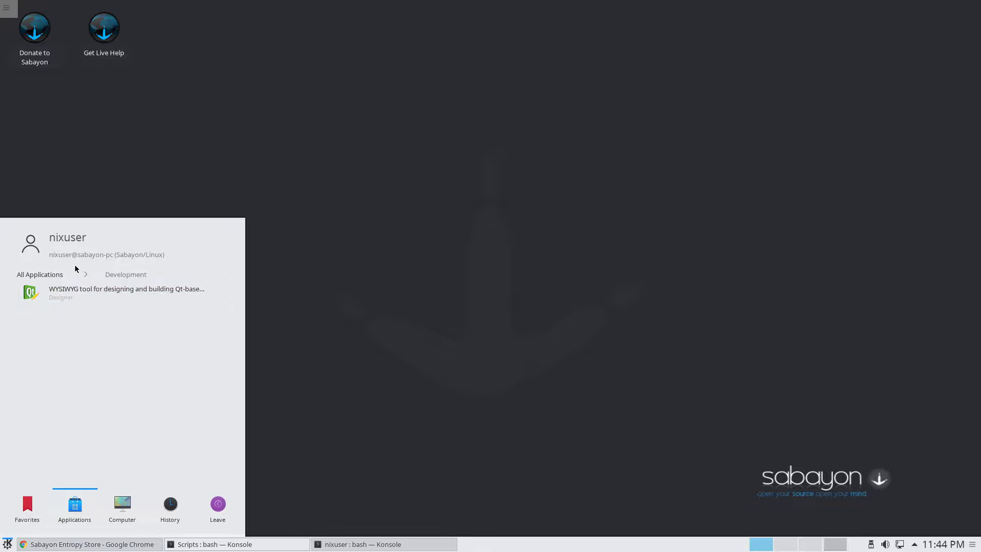
left_click(60, 277)
left_click(57, 314)
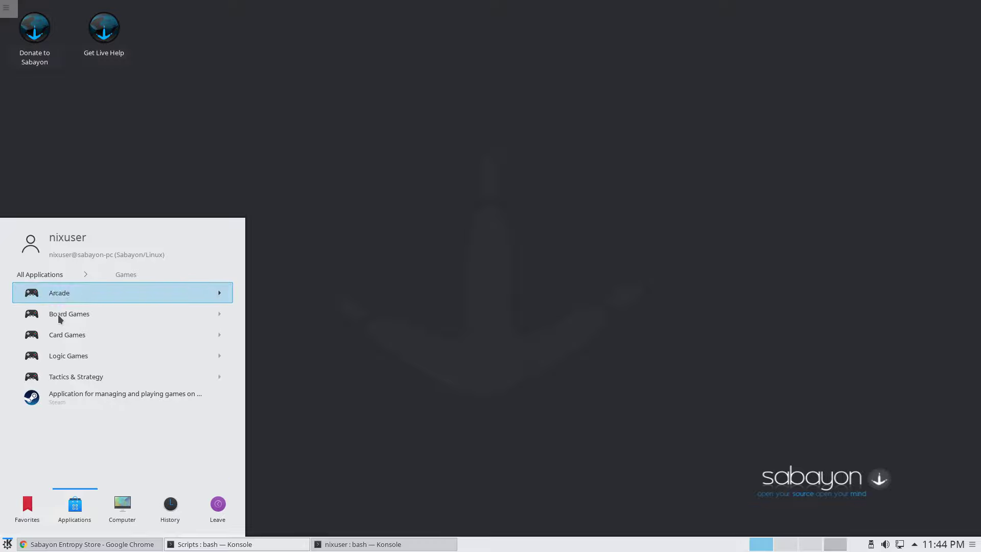
left_click(99, 309)
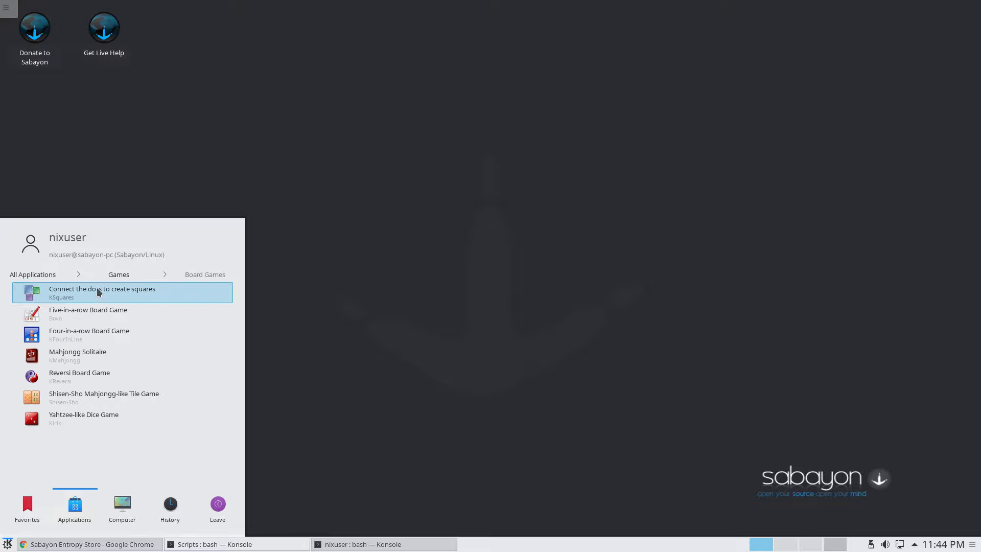
left_click(58, 275)
- Launch Gwenview from Graphics, close it, and return to the All Applications categories
left_click(67, 337)
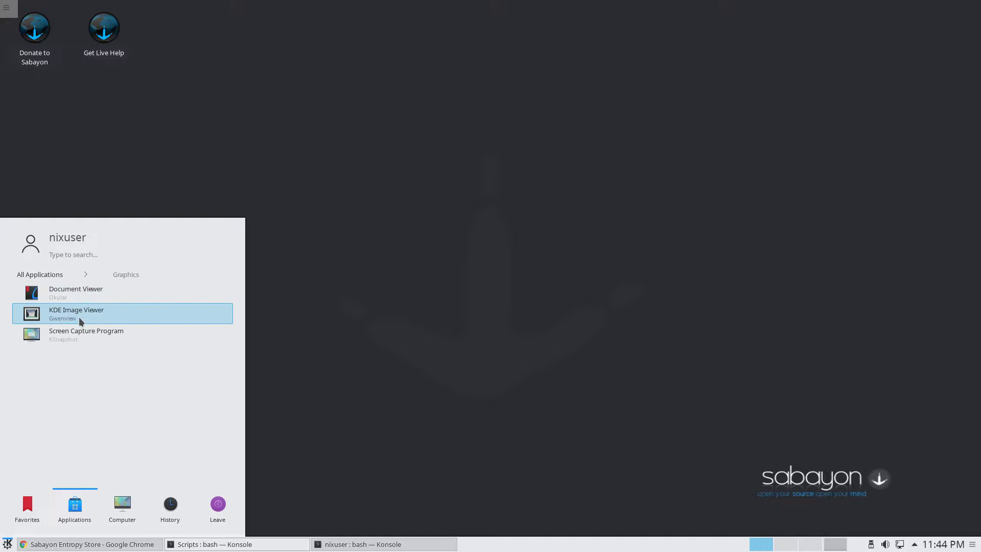
left_click(68, 316)
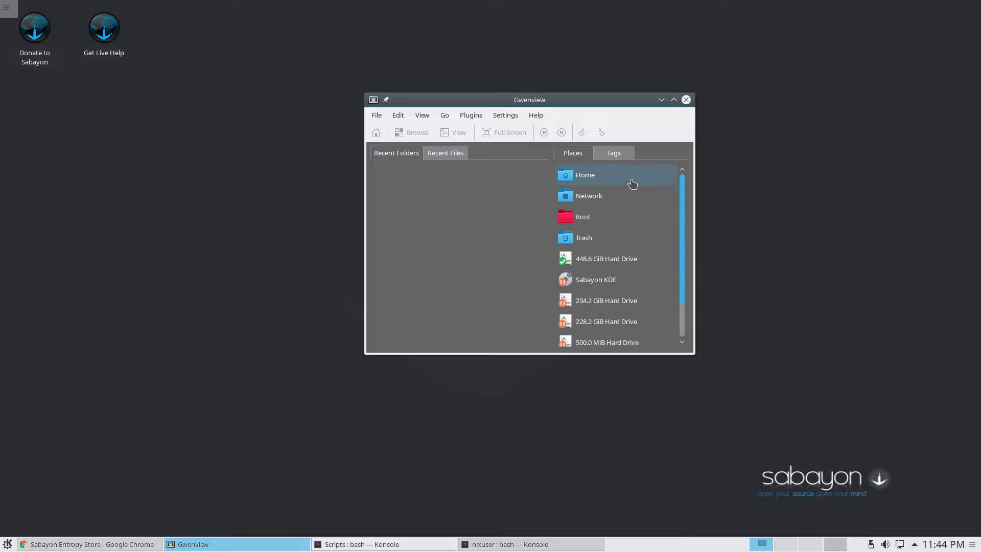
left_click(686, 100)
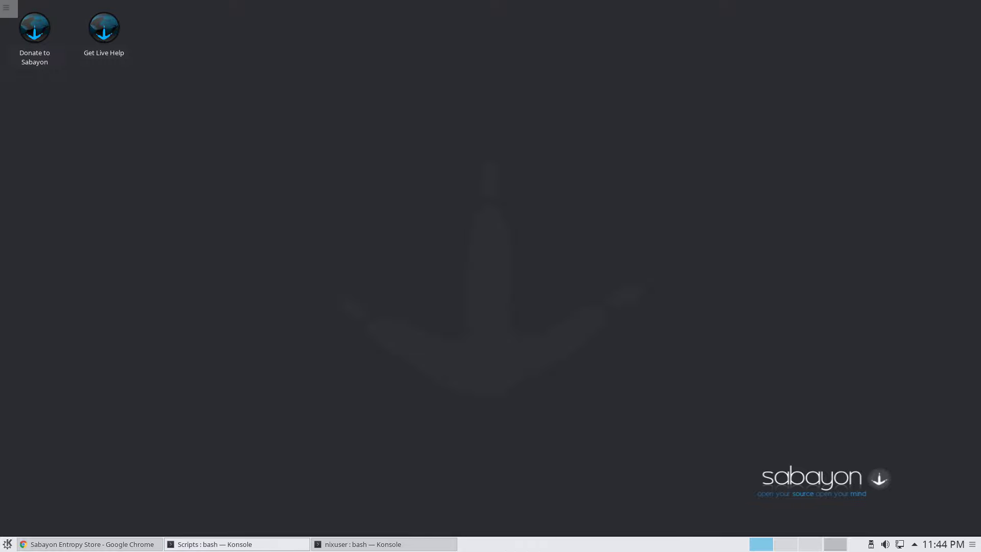
left_click(7, 544)
left_click(71, 505)
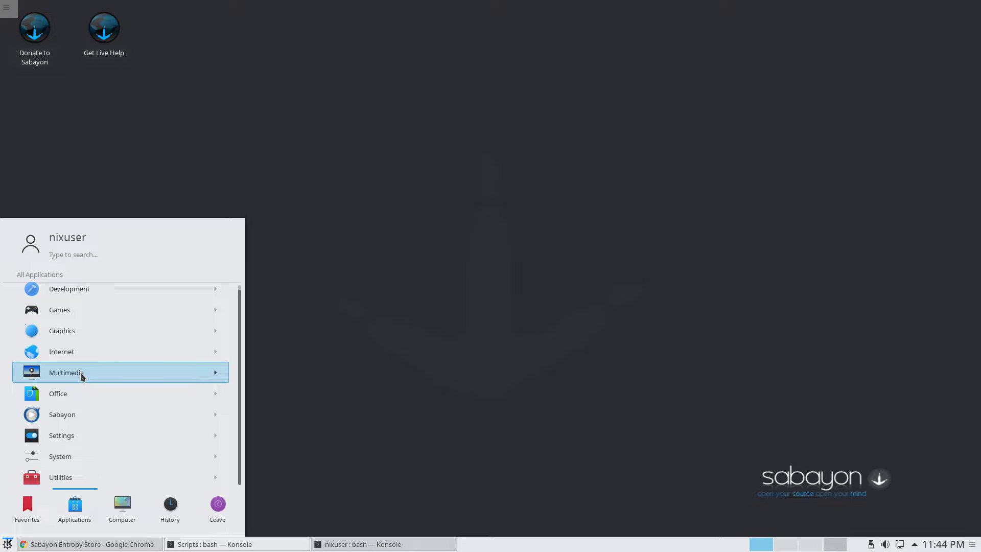
- Launch the screen capture program from Graphics and cancel its first save dialog
left_click(89, 329)
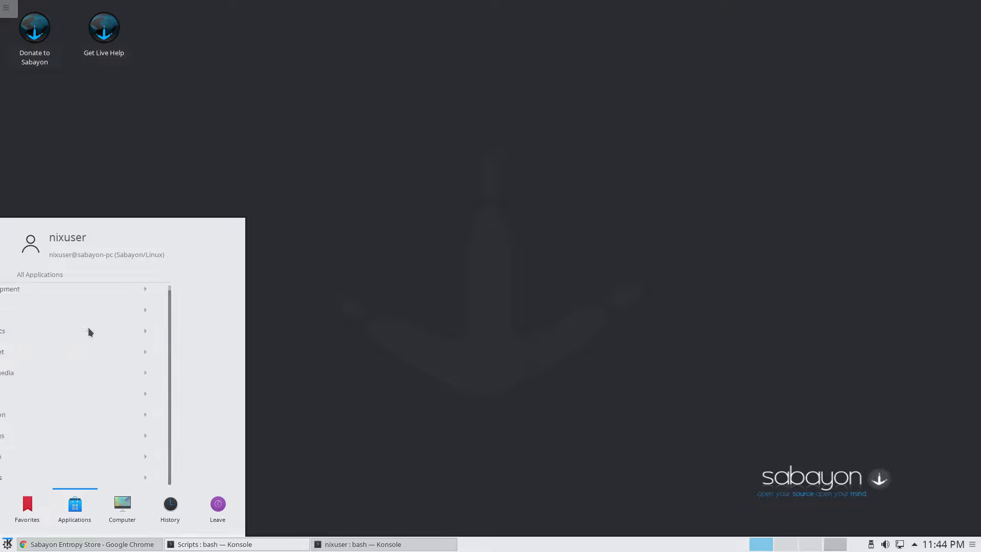
left_click(99, 334)
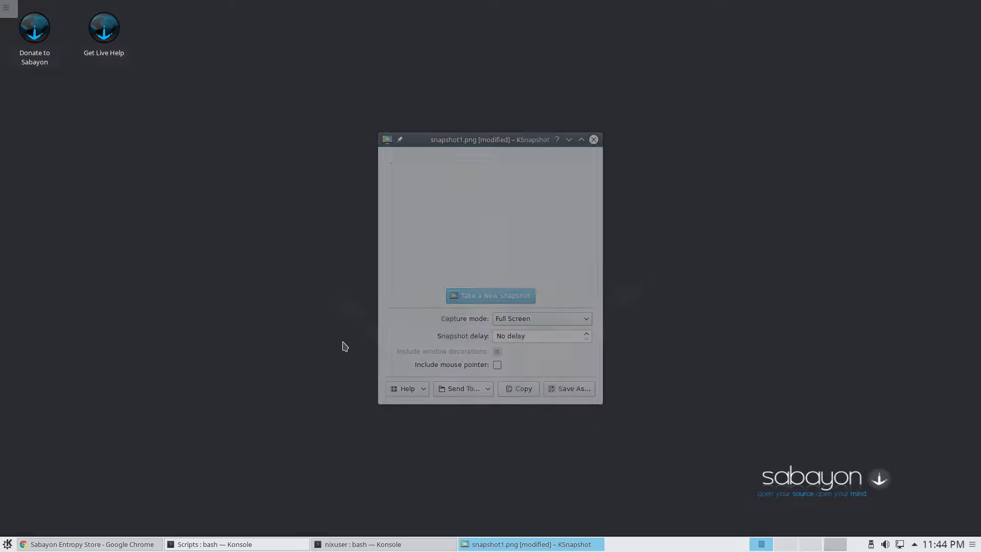
left_click(567, 388)
left_click(713, 379)
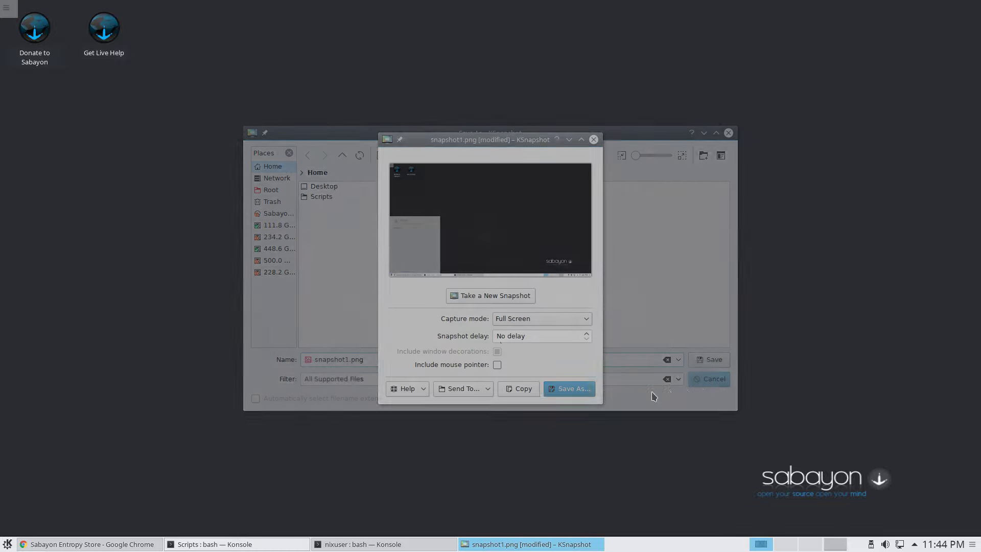
- Take a new full-screen snapshot, save it as snapshot1.png in Home, and close KSnapshot
left_click(490, 303)
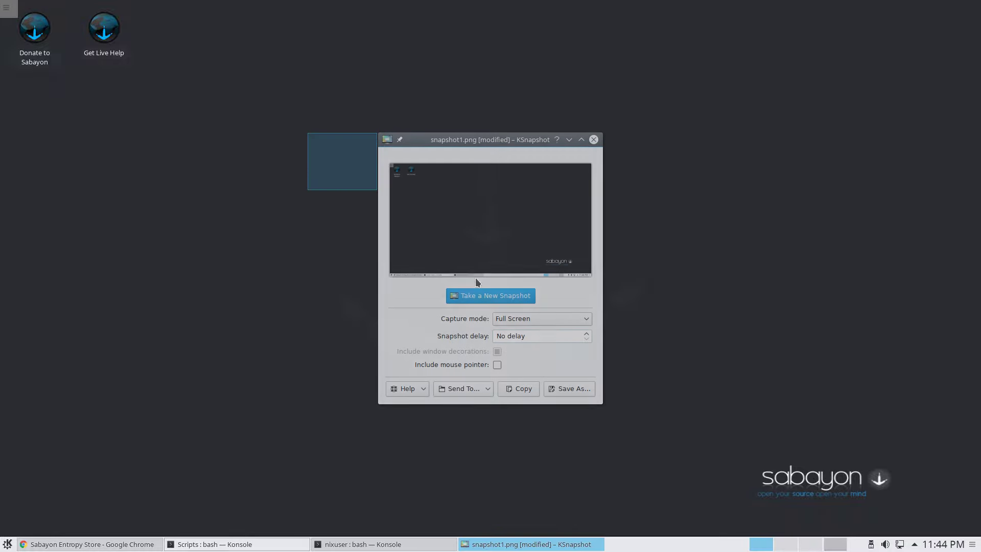
left_click(568, 388)
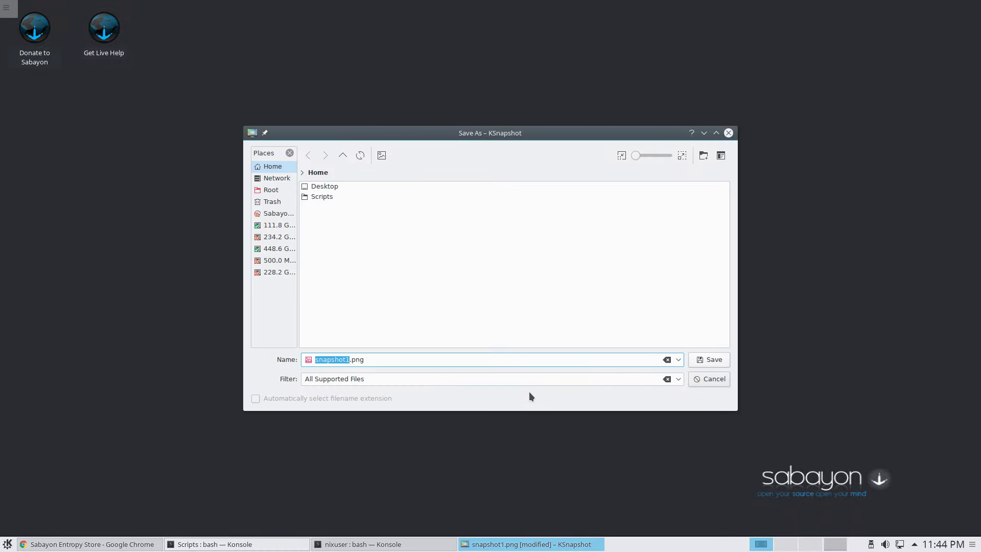
left_click(699, 359)
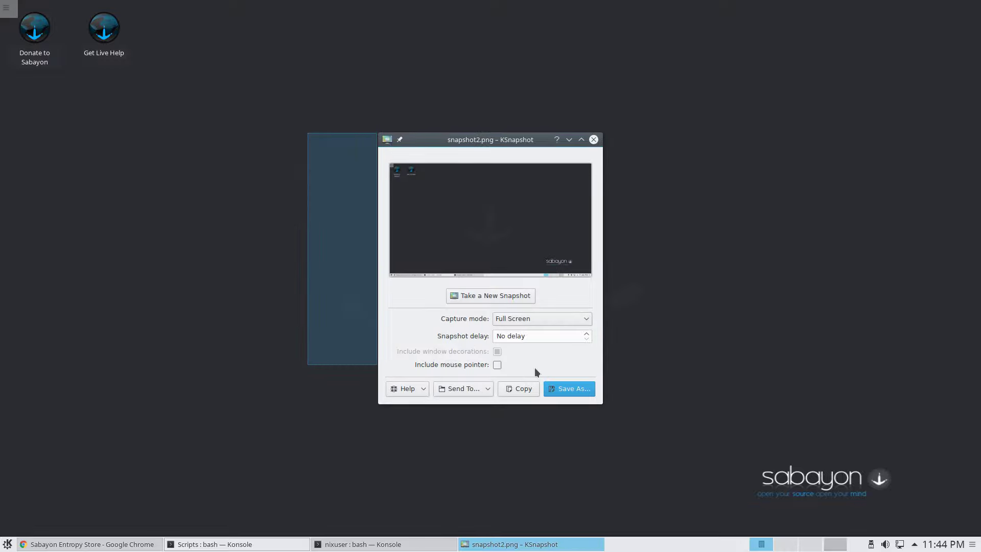
left_click(594, 140)
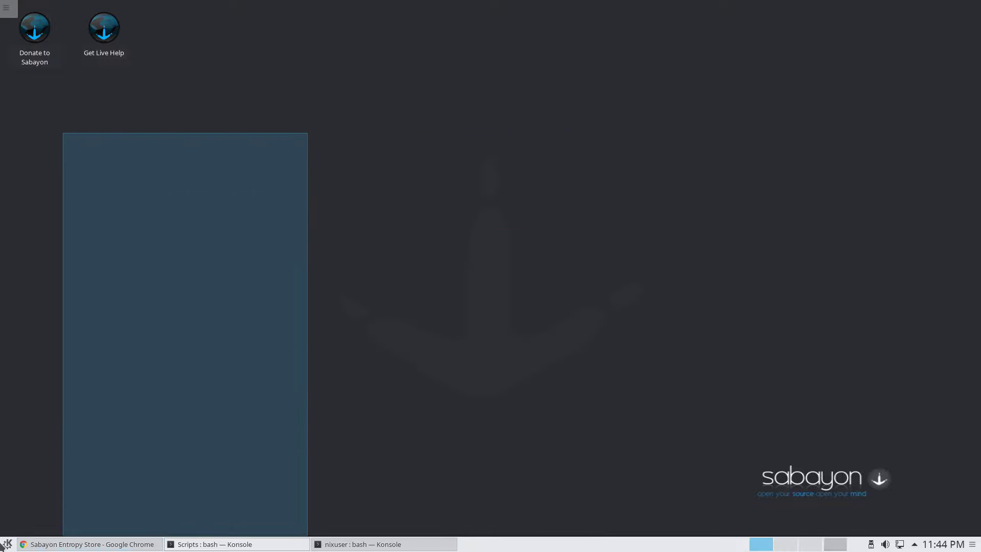
left_click(4, 544)
- Launch the KDE Image Viewer from the Graphics category and centre its window
left_click(445, 337)
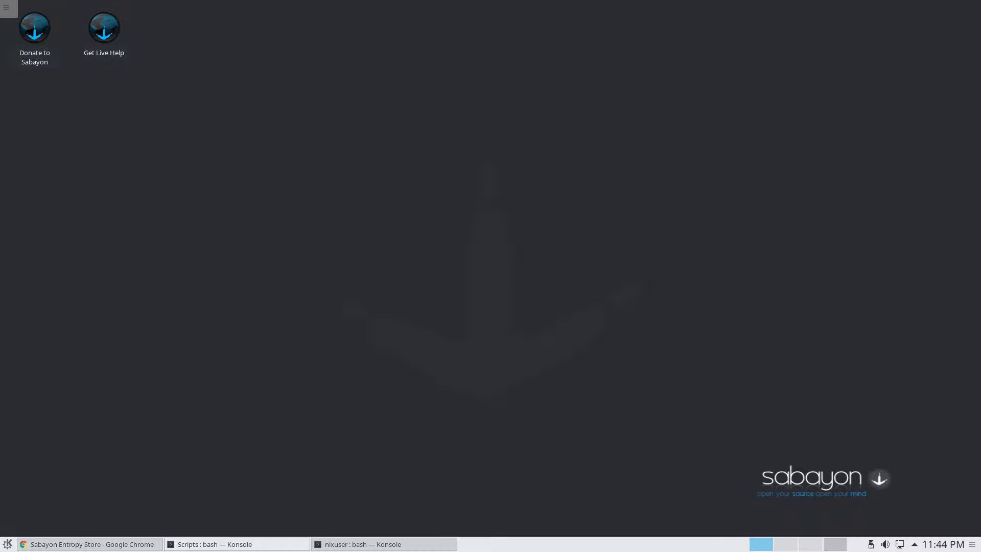
left_click(7, 544)
left_click(68, 513)
left_click(57, 334)
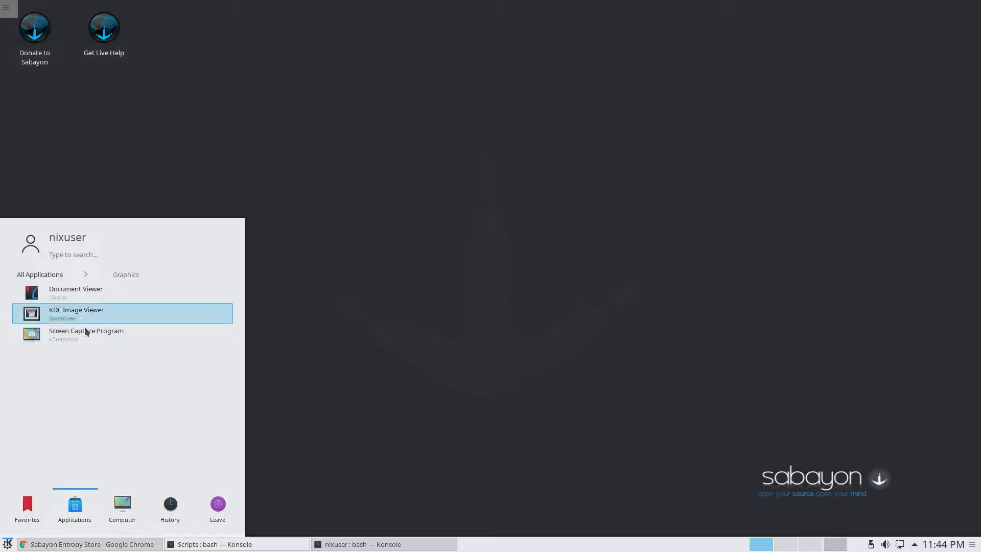
left_click(87, 313)
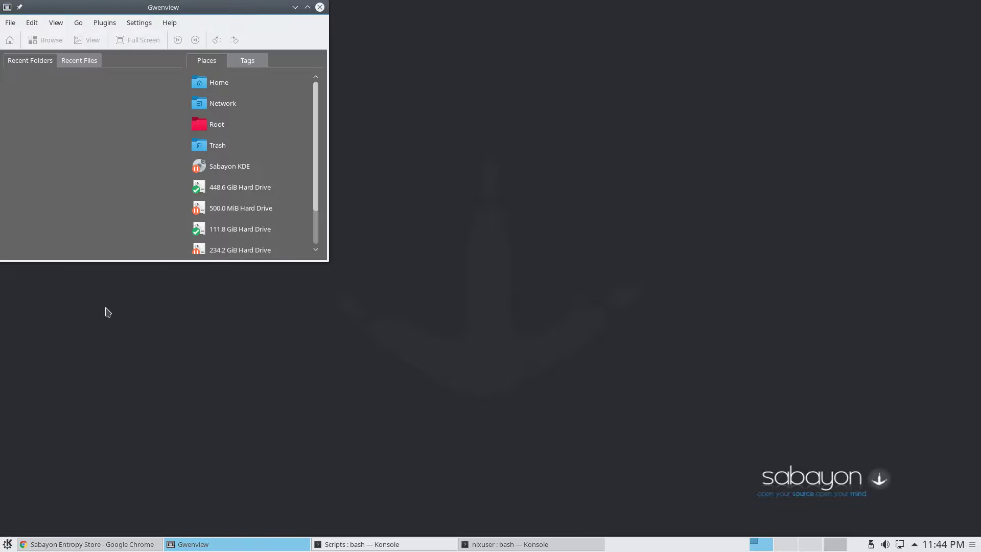
left_click_drag(256, 16, 442, 94)
- Open snapshot1.png from the Home folder, maximise the viewer, then close it
left_click(455, 170)
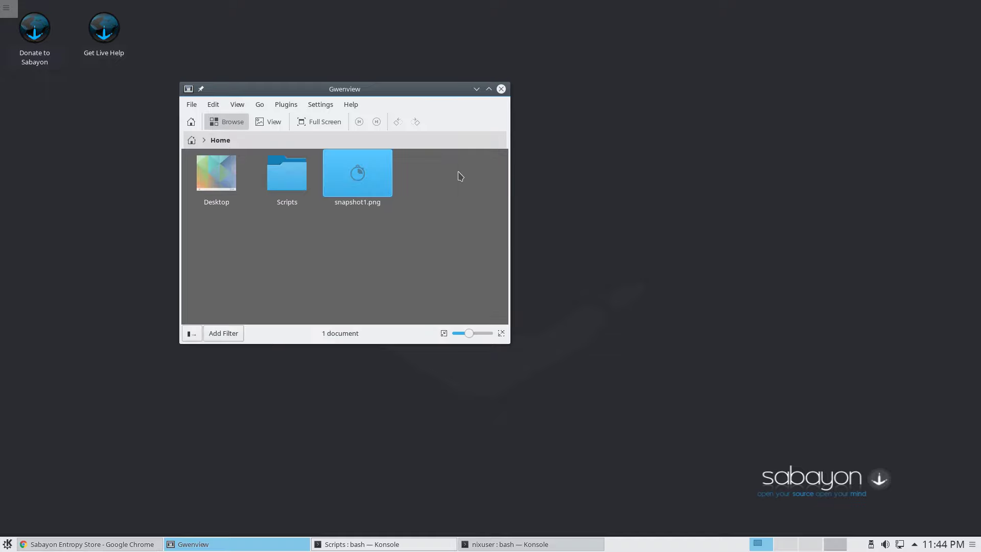
left_click(344, 183)
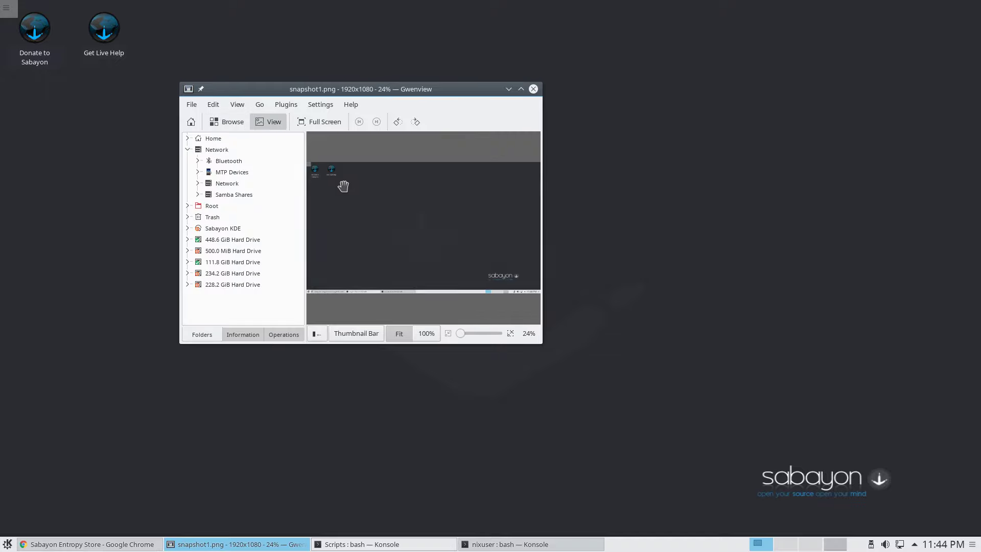
left_click(520, 89)
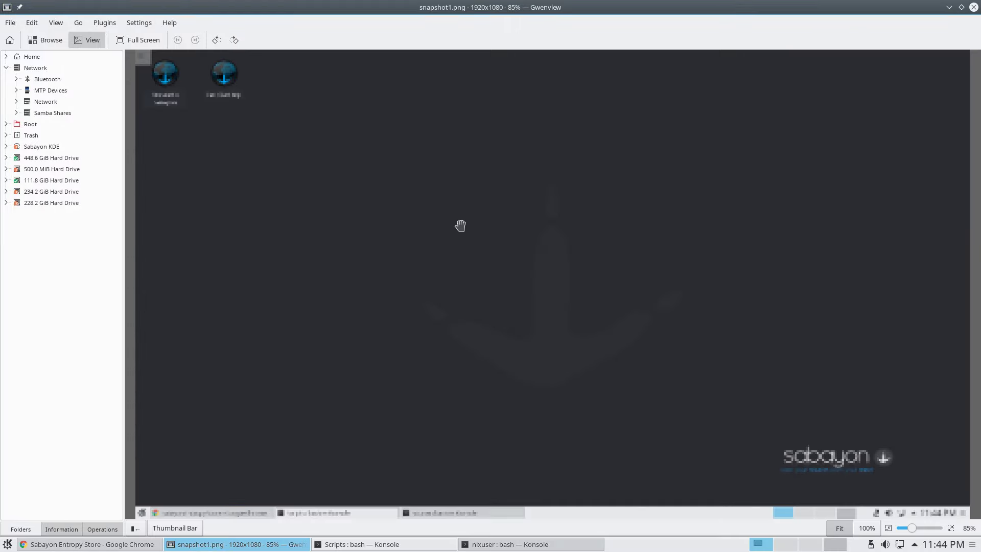
left_click(973, 8)
- Launch Steam from the Internet applications category
left_click(7, 544)
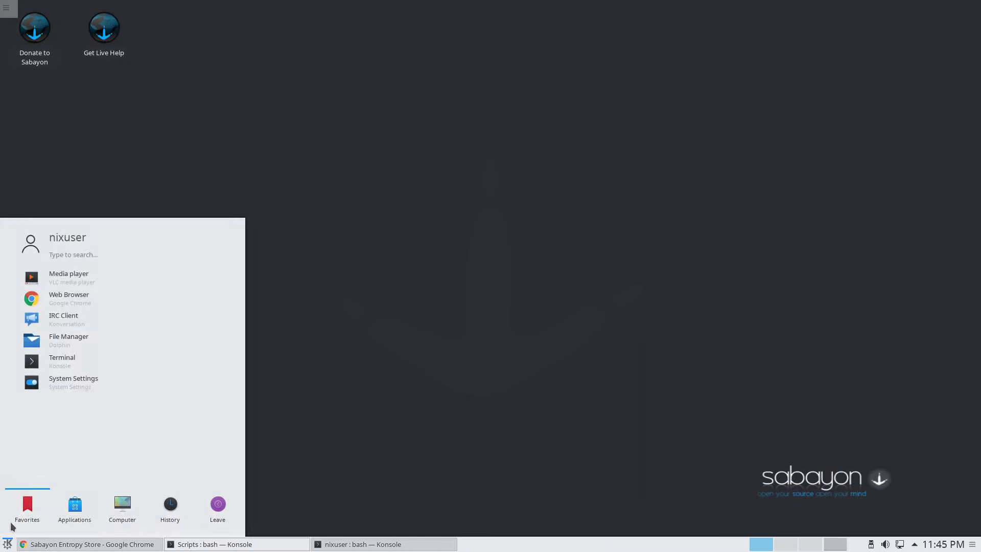
left_click(63, 515)
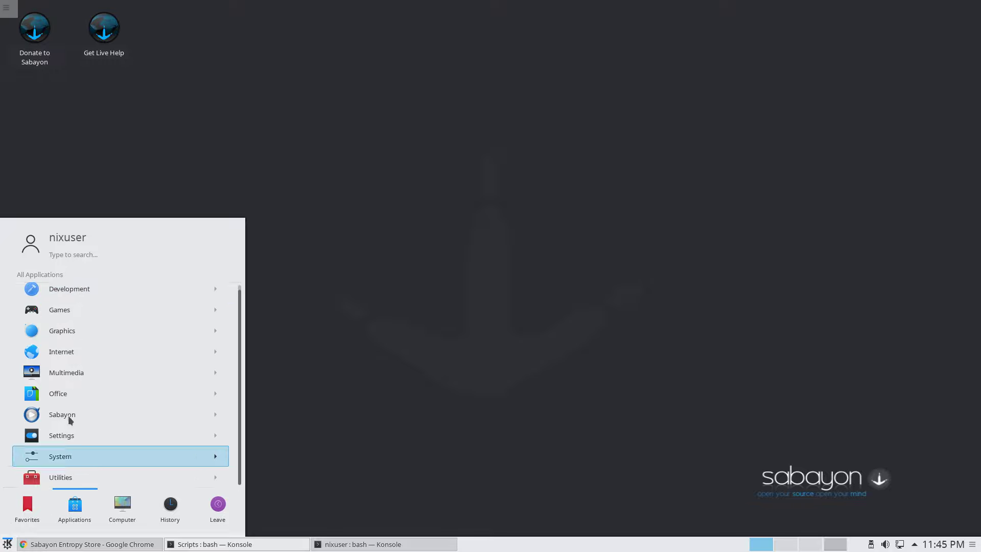
left_click(74, 351)
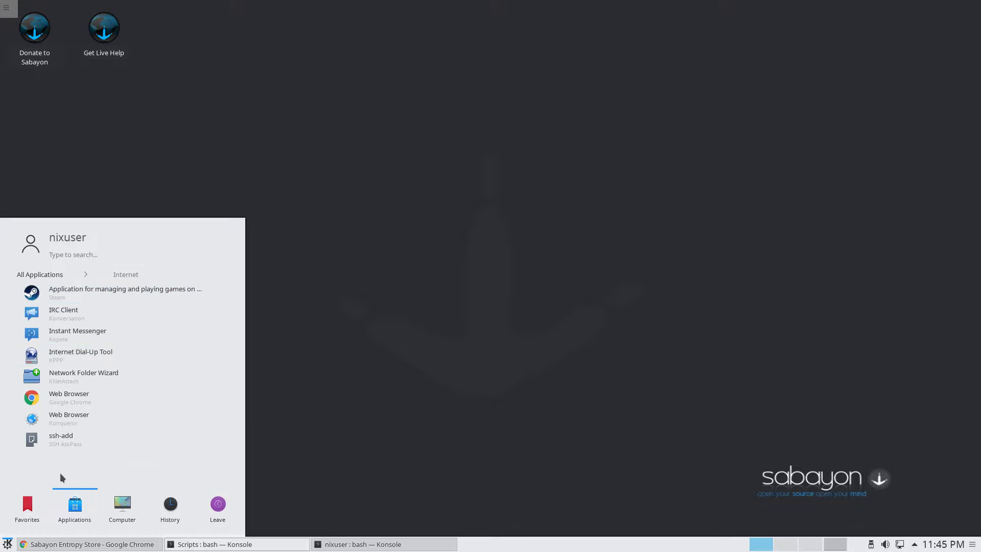
left_click(57, 276)
left_click(98, 354)
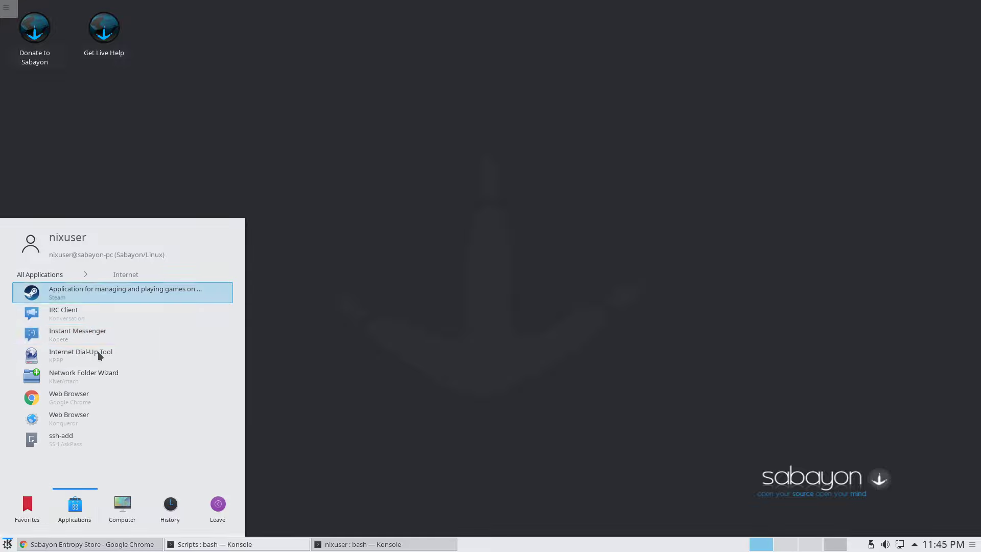
left_click(91, 304)
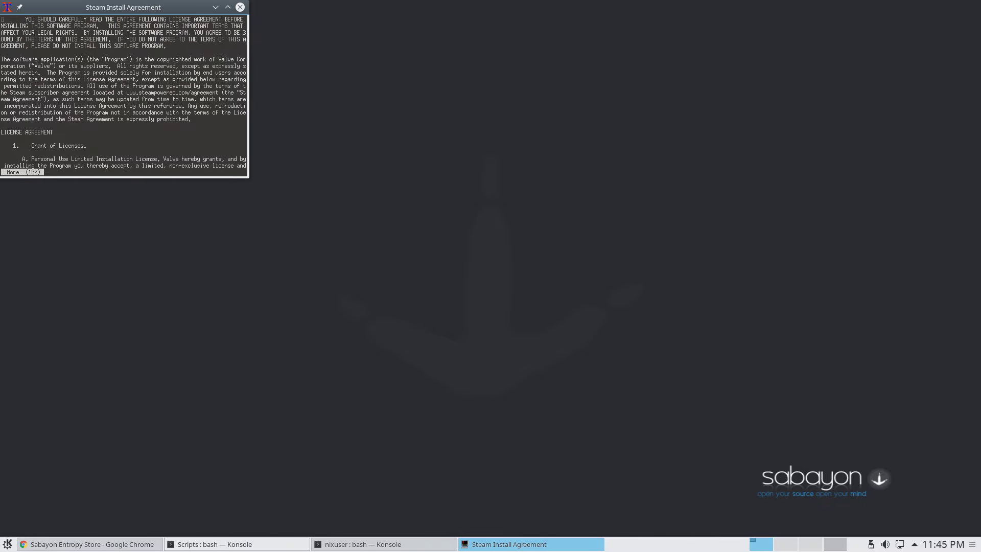
- Accept the Steam license agreement with y, then cancel the first update download
left_click(228, 8)
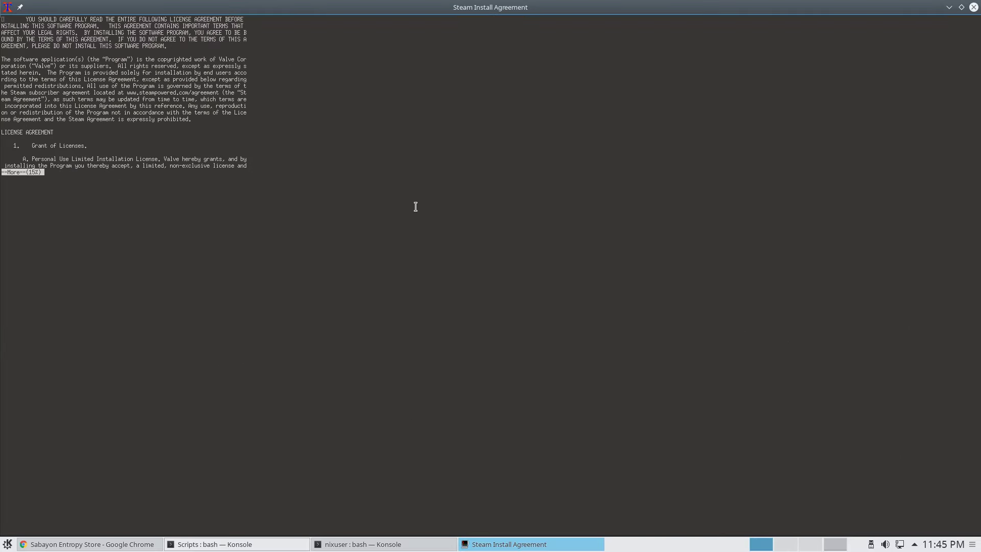
key("Return")
type("q")
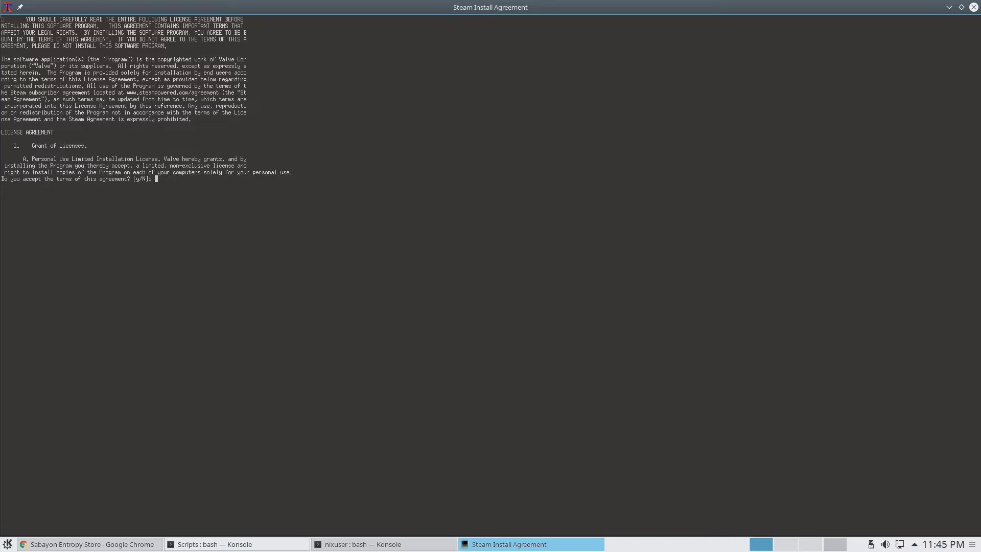
type("y")
key("Return")
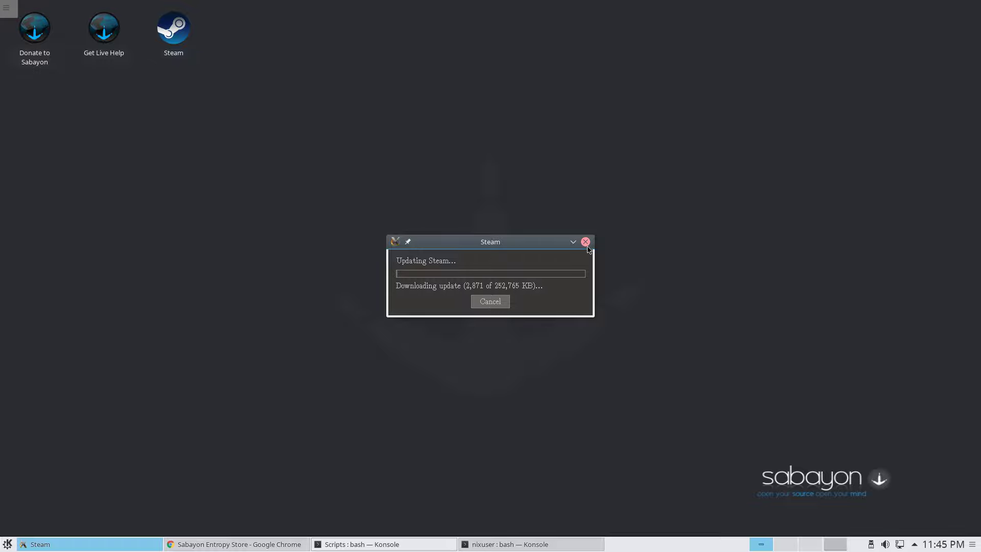
left_click(490, 301)
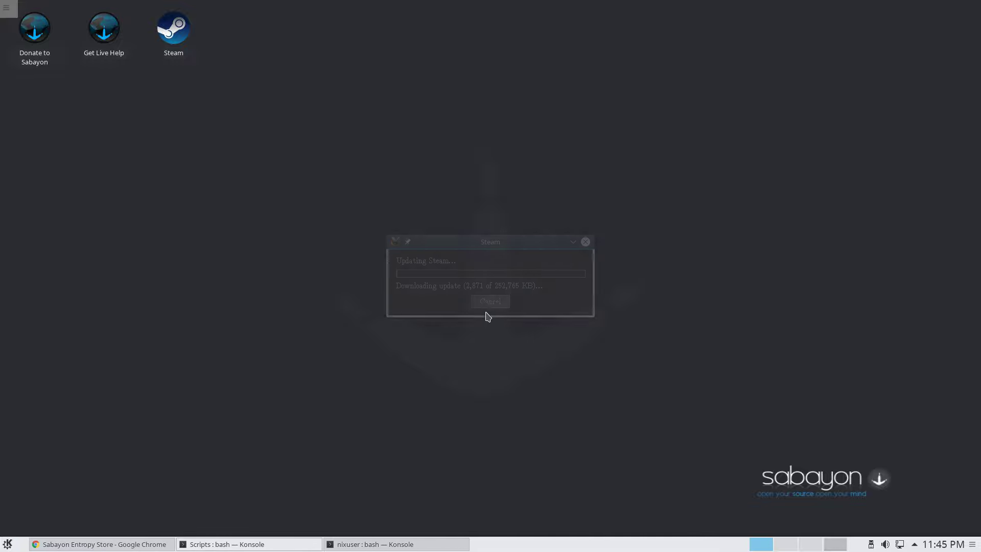
- Browse the Multimedia and then Internet categories in the Kickoff application launcher
left_click(7, 544)
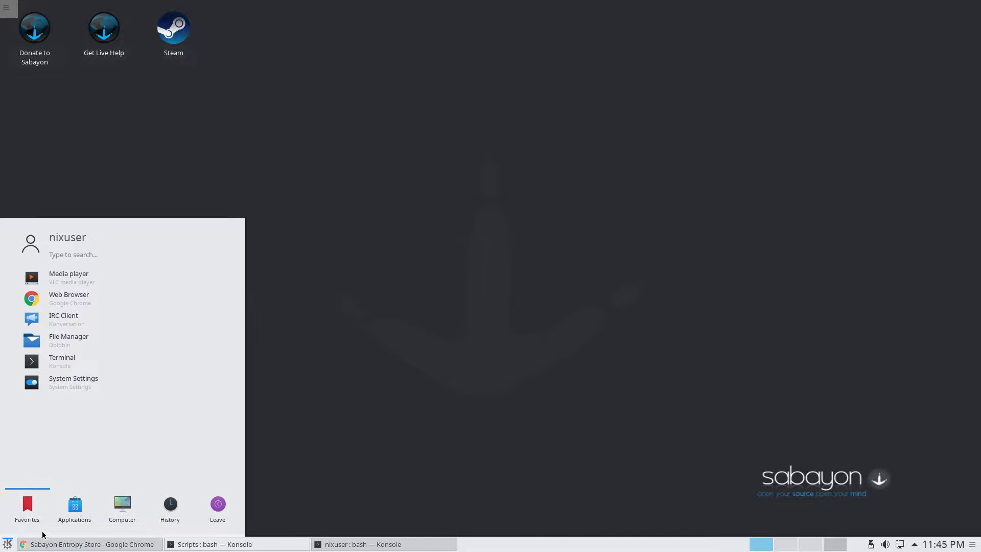
left_click(75, 509)
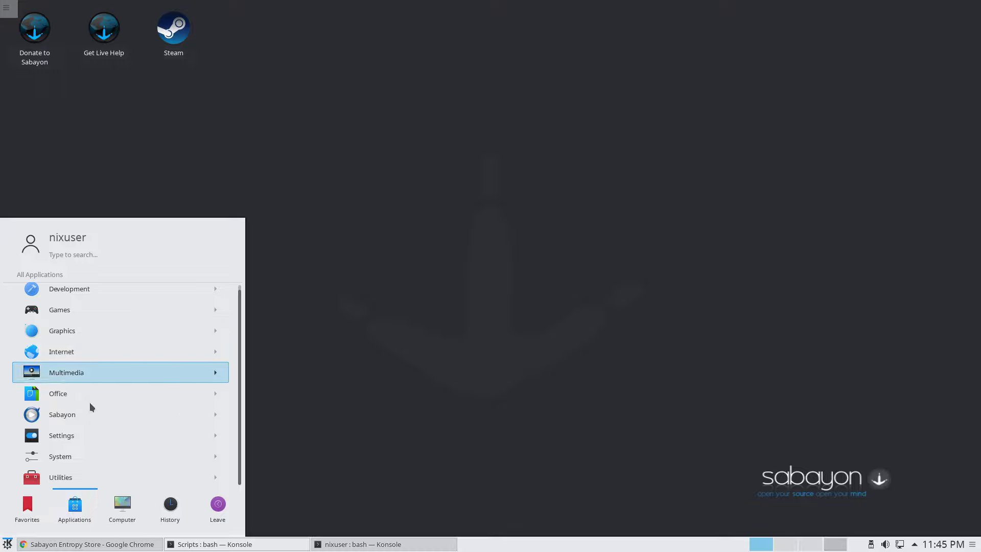
left_click(72, 376)
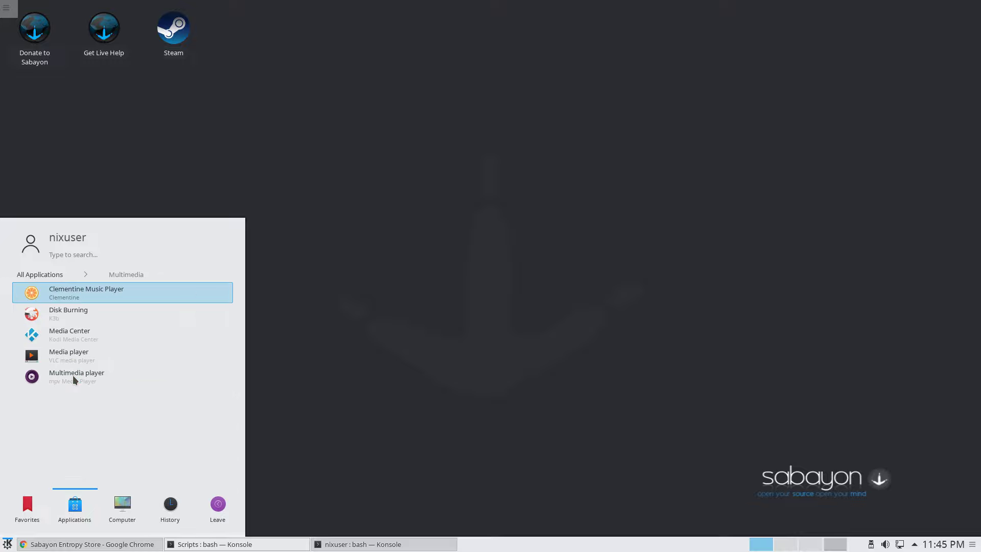
left_click(51, 275)
left_click(90, 356)
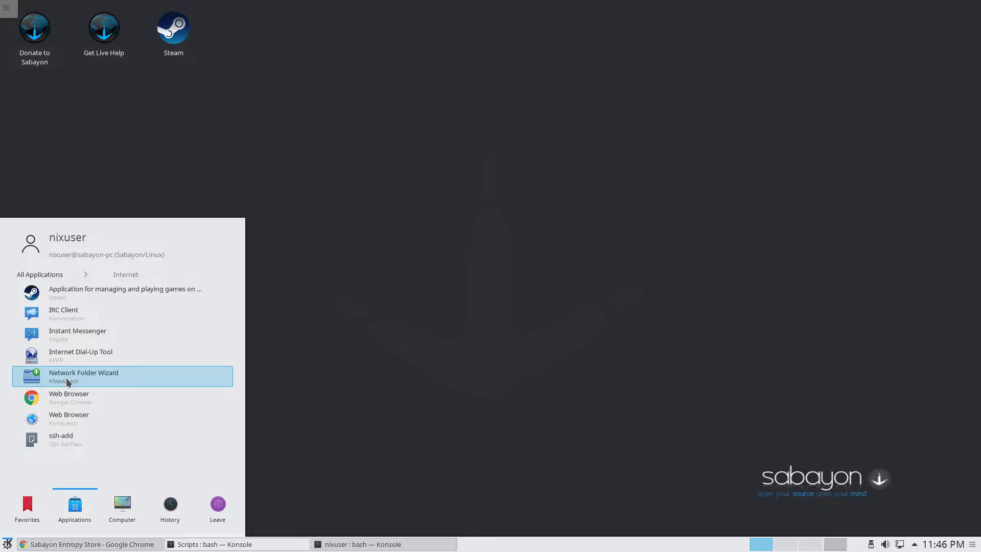
- List /media/auto/bighdd in Konsole, which fails with no such directory, then minimize Konsole
left_click(319, 547)
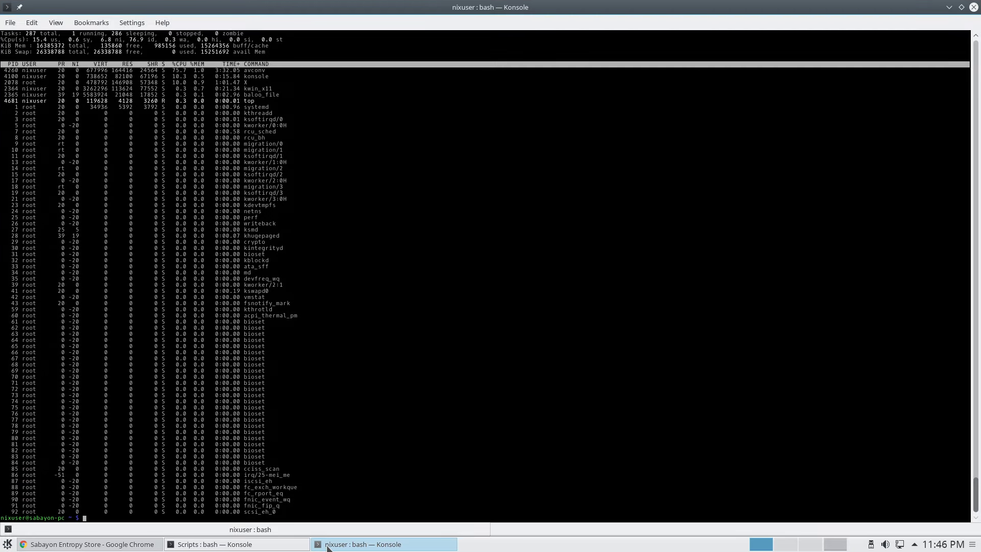
type("k")
type("s /med")
type("ia/auto/big")
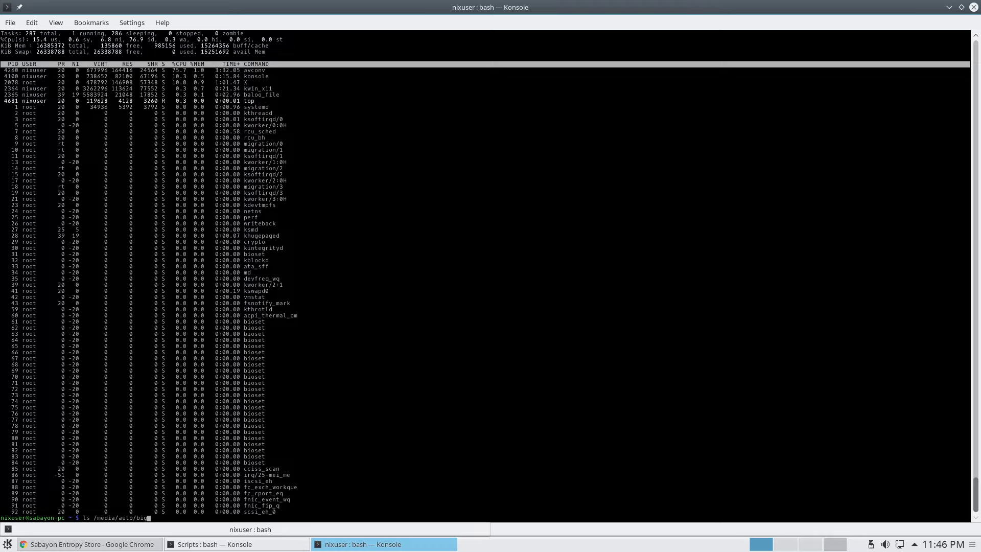
type("hdd")
key("Return")
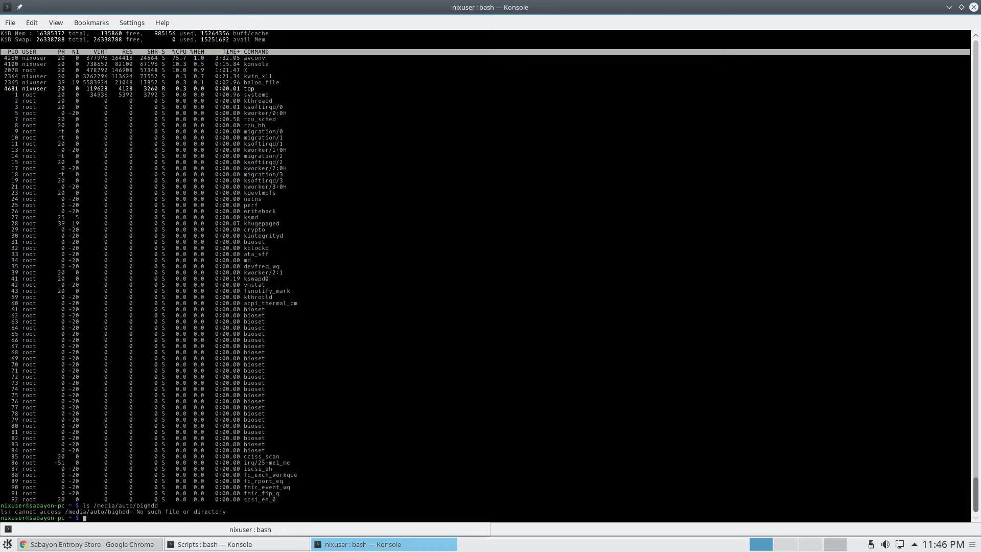
left_click(961, 8)
left_click(620, 7)
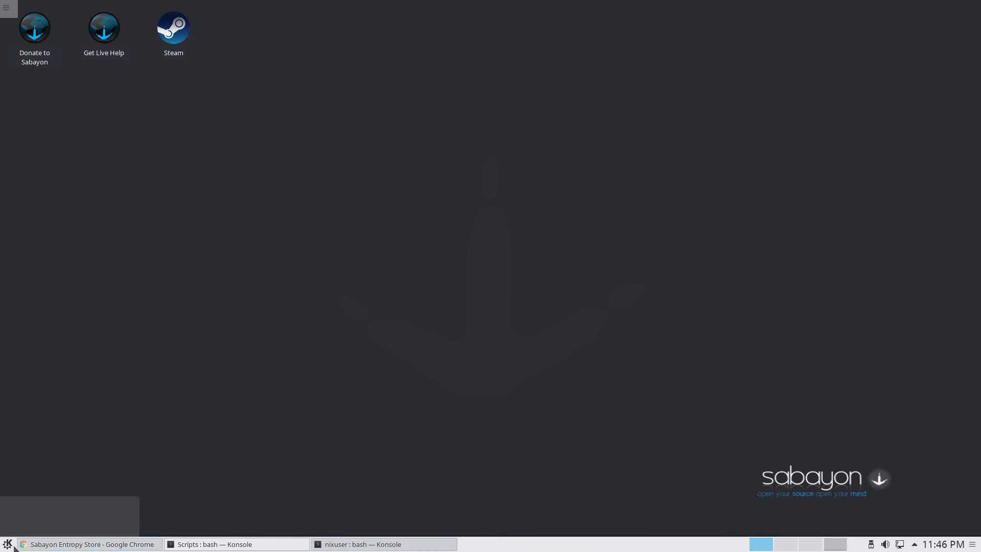
- Launch ssh-add from the launcher's Internet category to bring up its SSH AskPass prompt
left_click(7, 544)
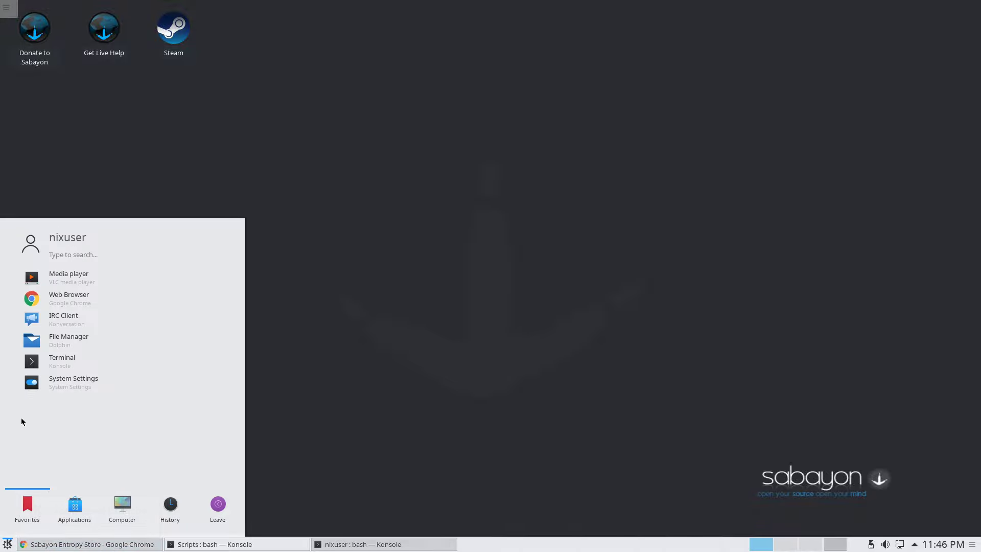
left_click(72, 511)
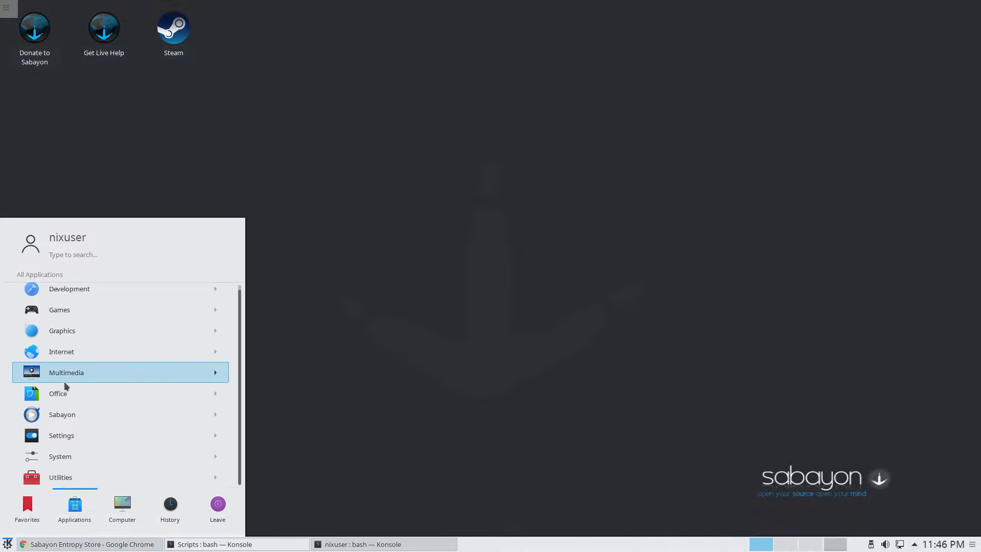
left_click(83, 356)
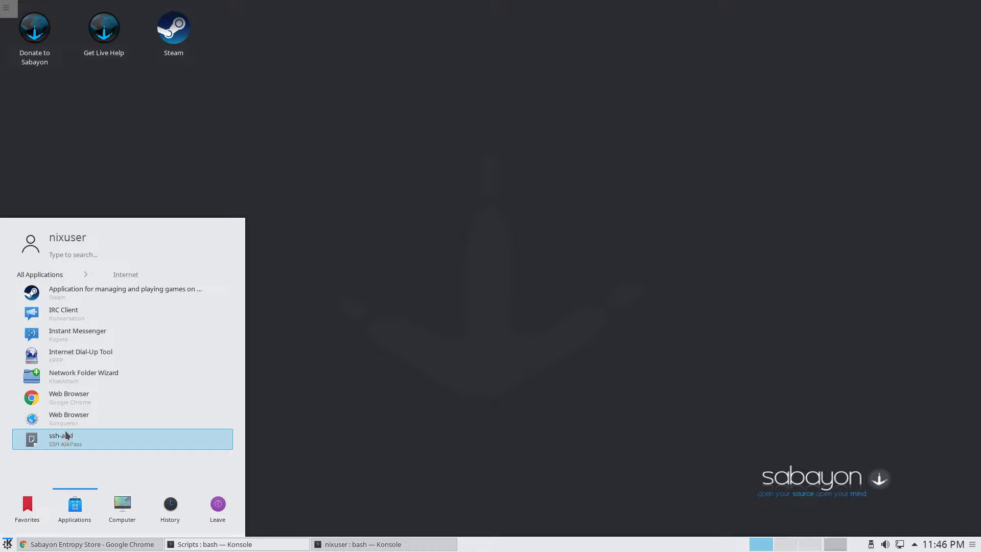
left_click(61, 445)
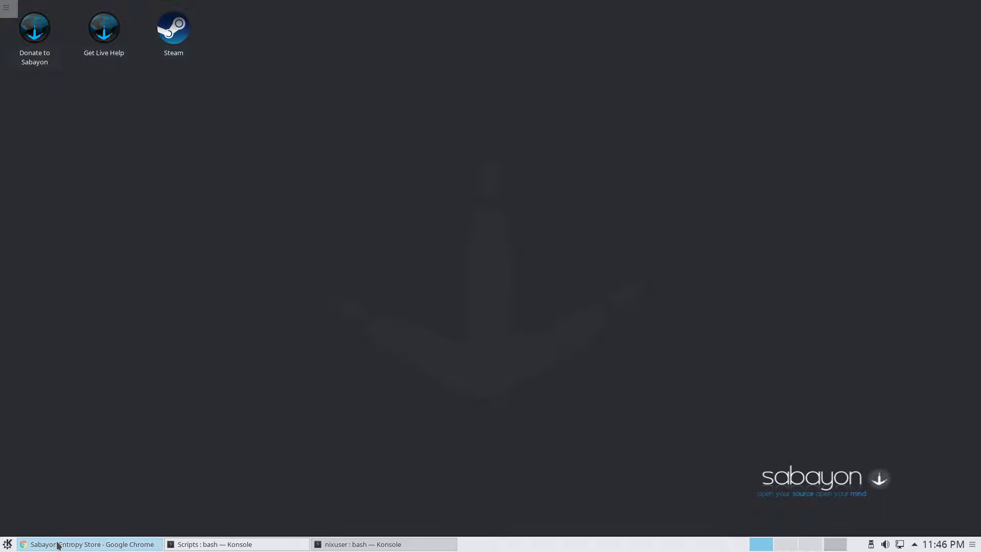
left_click(8, 544)
- Close the launcher and Google 'ssh-add' in a new Chrome tab
left_click(77, 505)
left_click(99, 352)
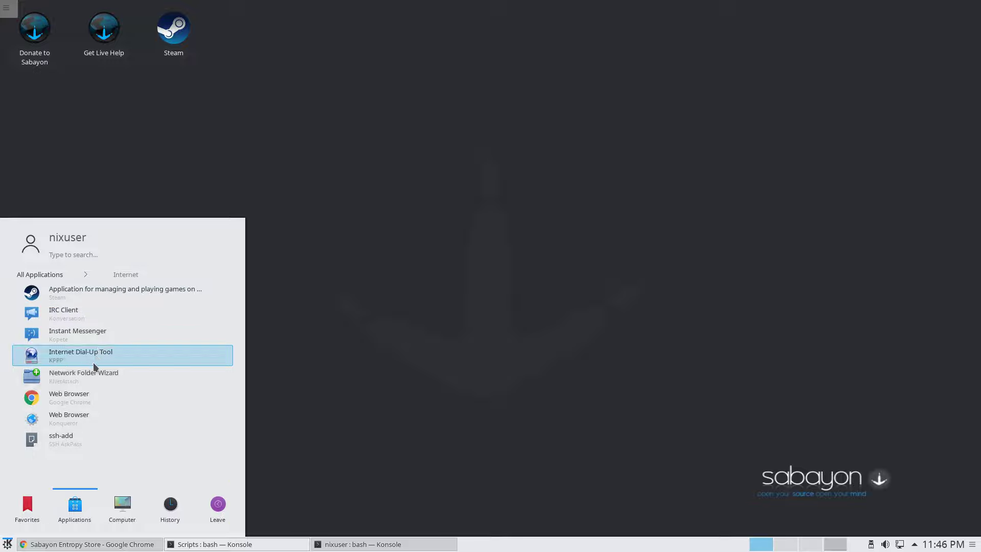
left_click(371, 437)
left_click(86, 545)
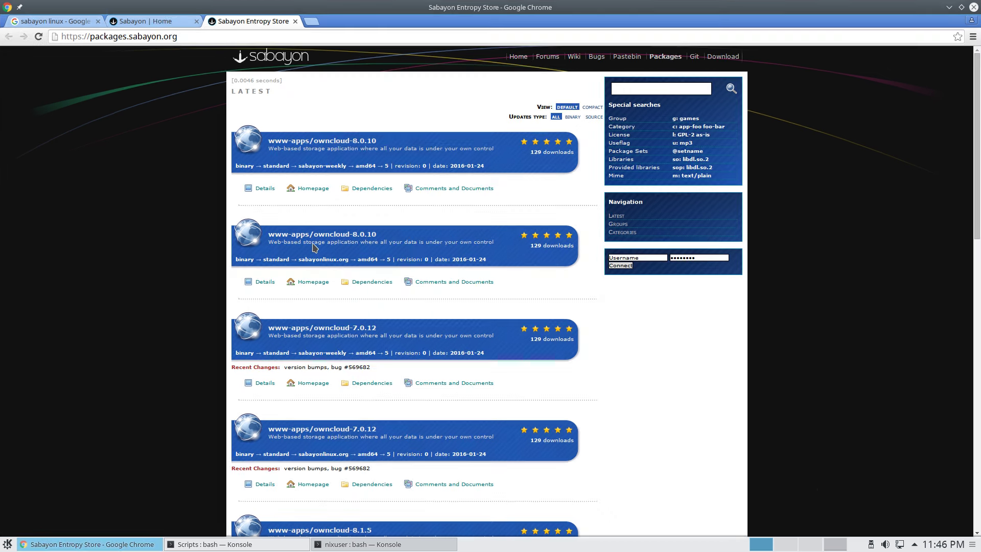
left_click(312, 21)
type("ssh-add")
key("Return")
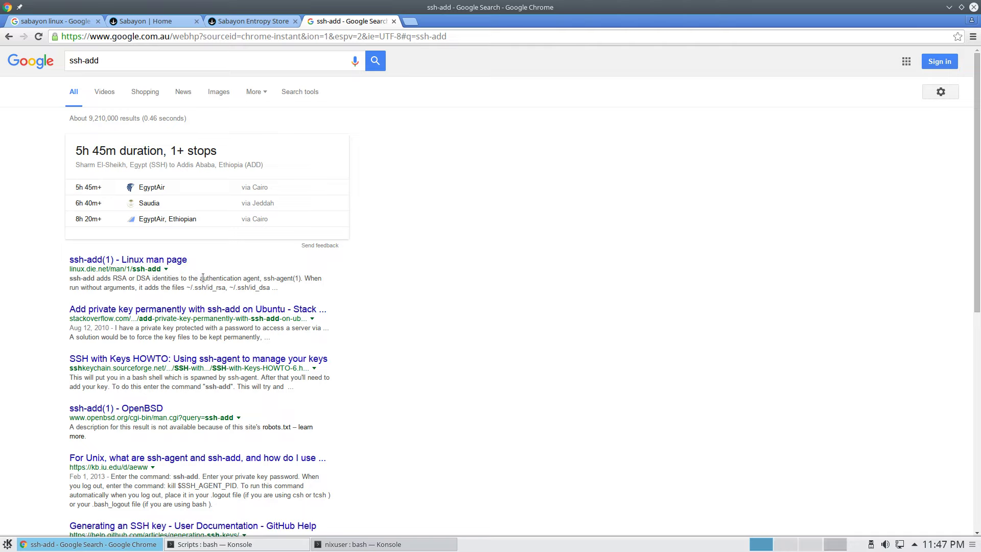
- Open the ssh-add Linux man page search result in a new tab
right_click(121, 263)
left_click(508, 280)
right_click(148, 262)
left_click(214, 266)
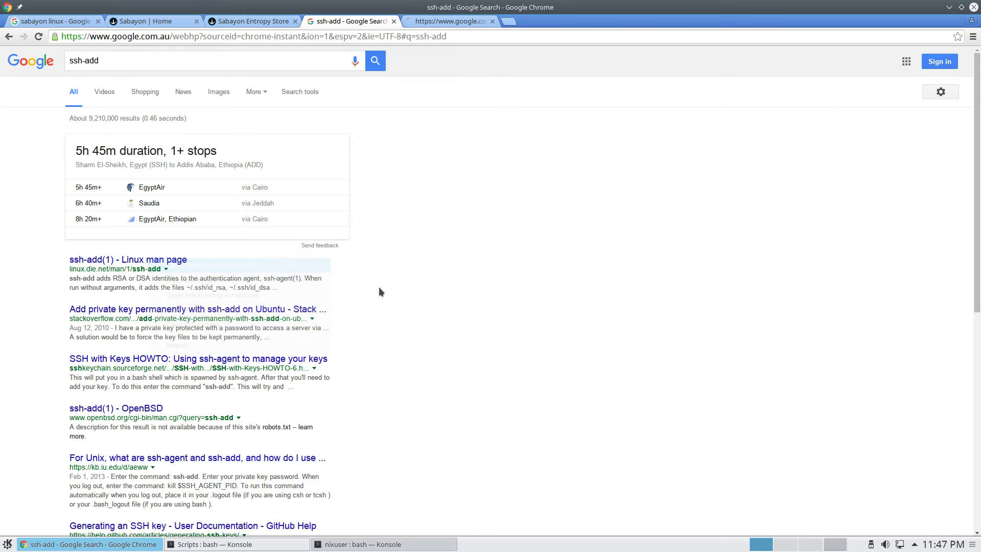
right_click(200, 309)
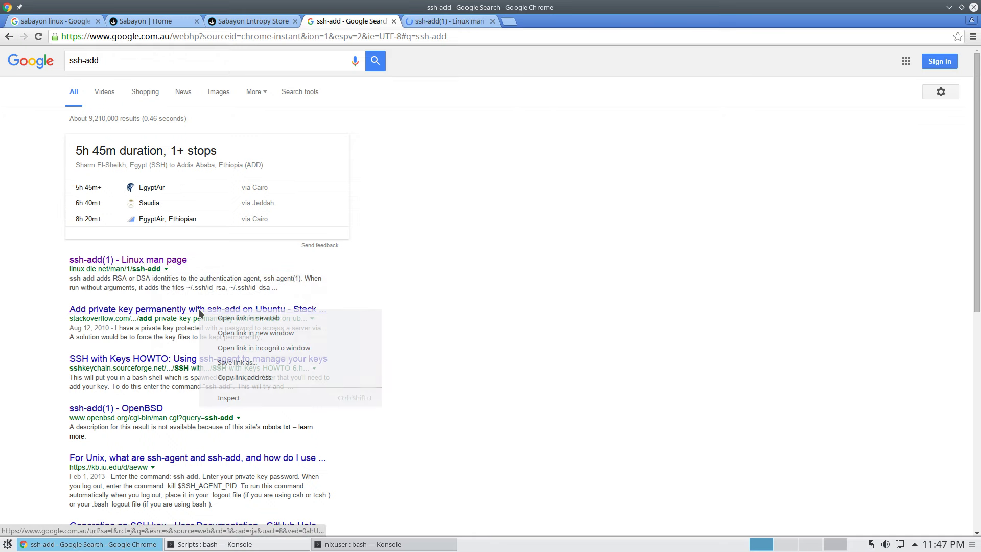
left_click(667, 278)
- Scroll through the ssh-add man page and select its Synopsis heading
left_click(449, 21)
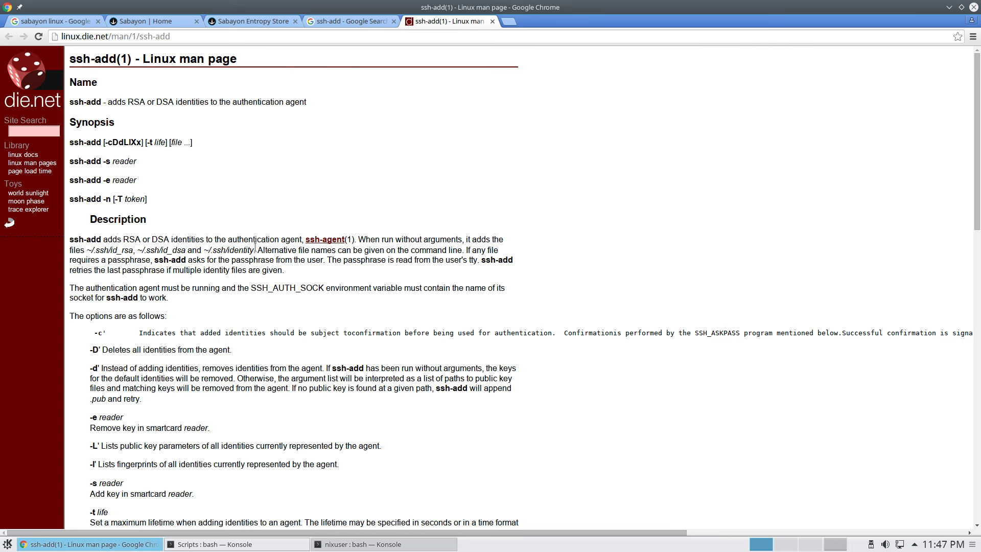
scroll(255, 248, "down", 5)
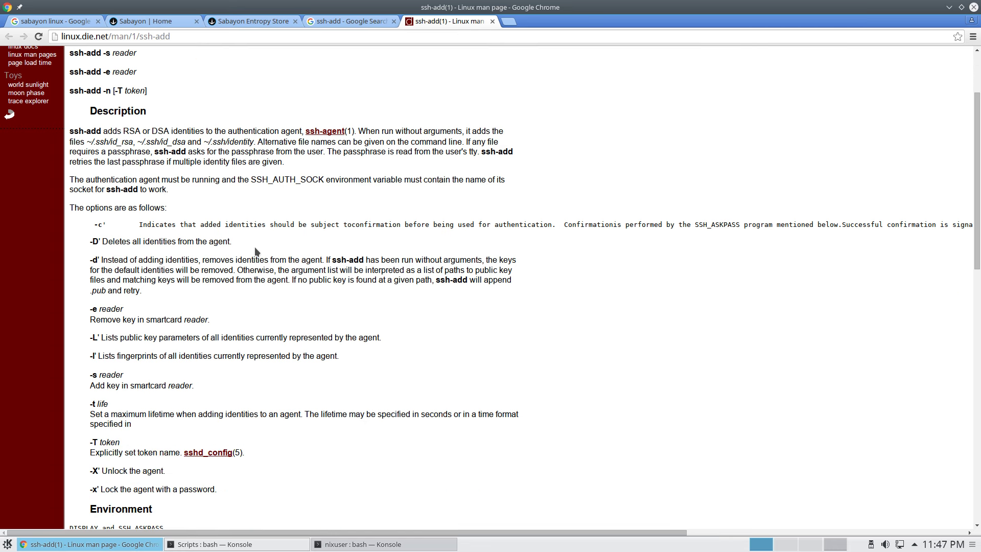
scroll(255, 246, "down", 5)
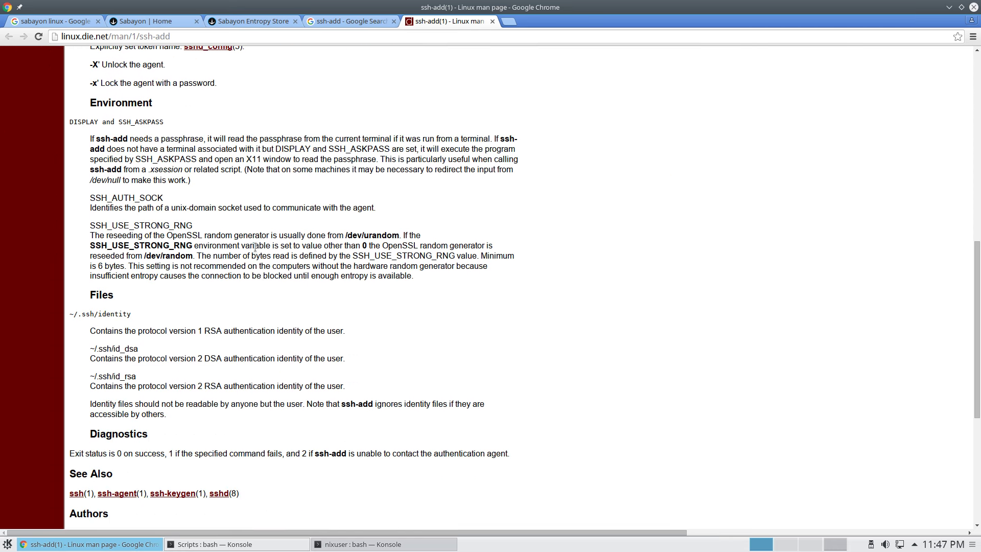
scroll(255, 247, "up", 15)
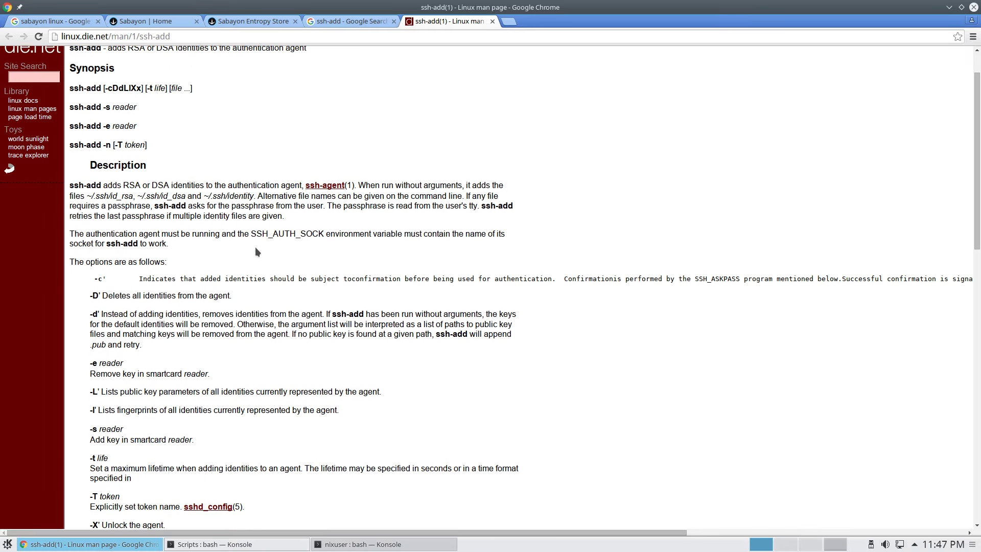
scroll(255, 247, "down", 15)
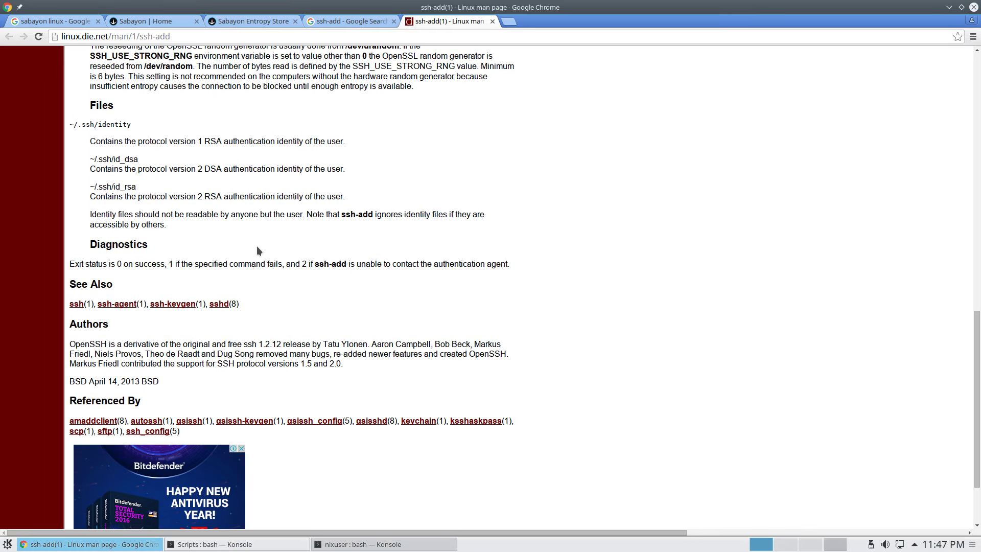
scroll(257, 249, "up", 4)
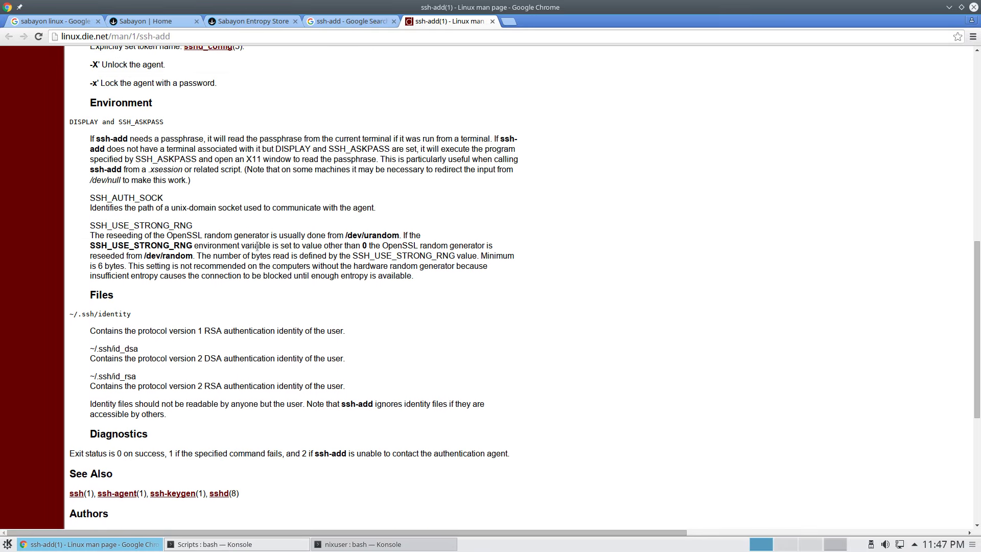
scroll(257, 246, "up", 9)
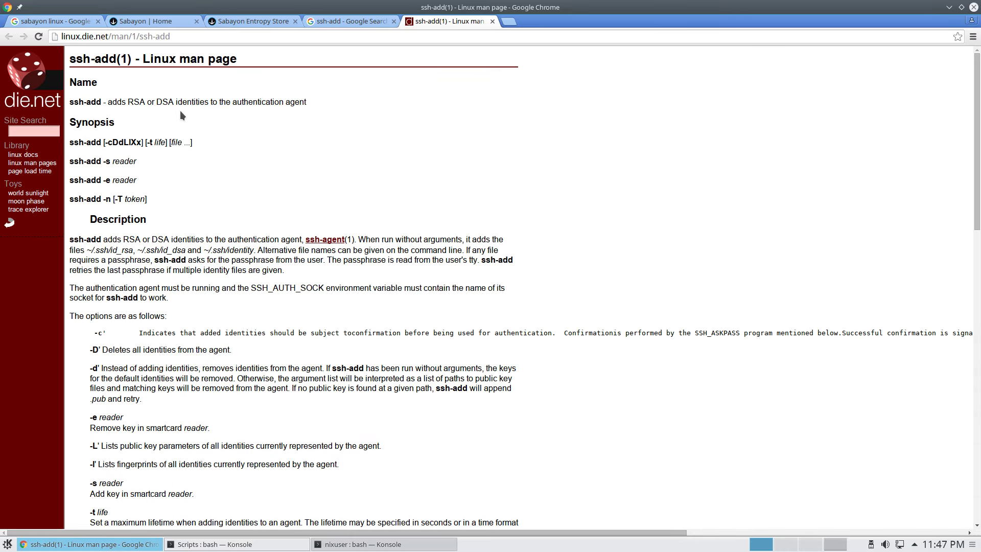
left_click_drag(179, 110, 69, 122)
- Return to the ssh-add results, glance at the launcher's Favourites and Computer views, then minimize Chrome
left_click(342, 21)
left_click(8, 544)
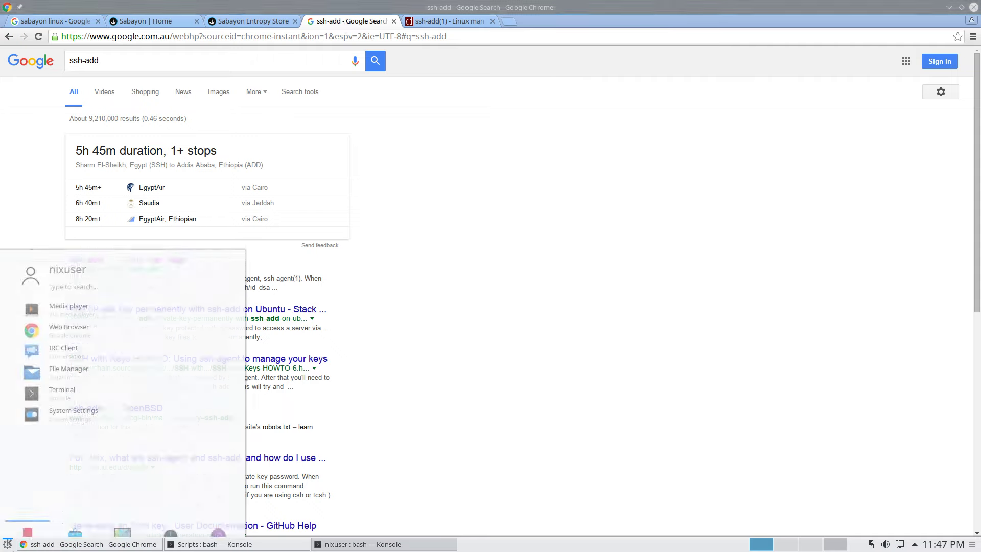
left_click(89, 524)
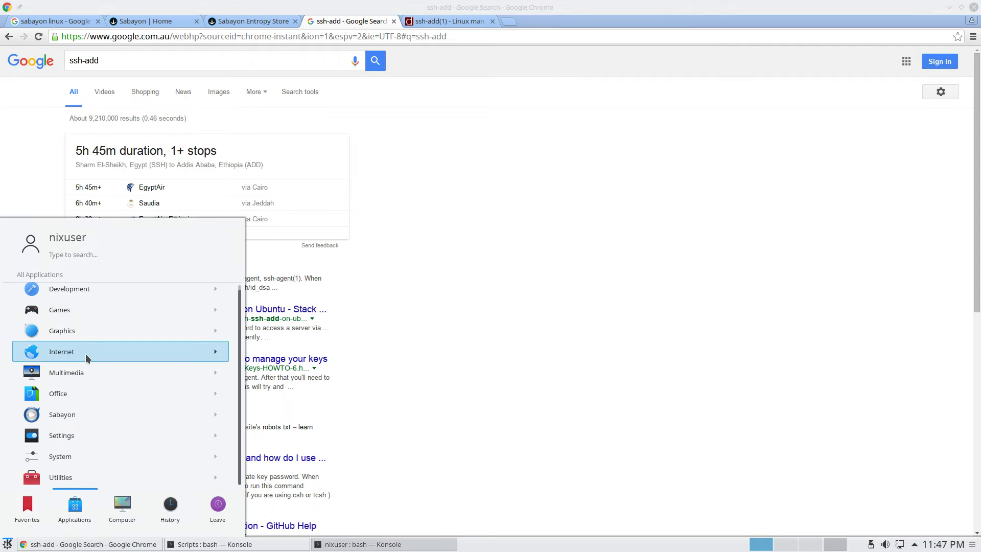
left_click(23, 513)
left_click(118, 511)
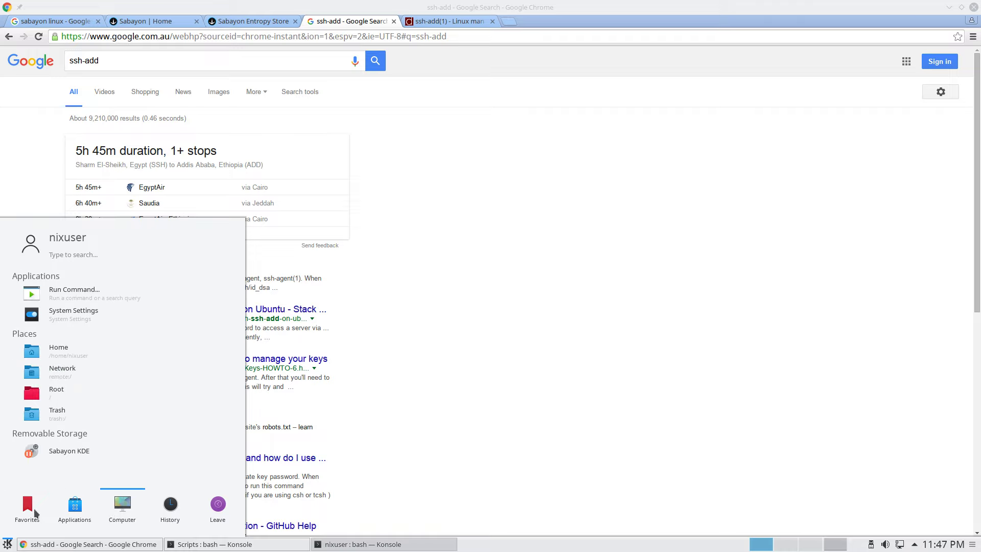
mouse_move(73, 509)
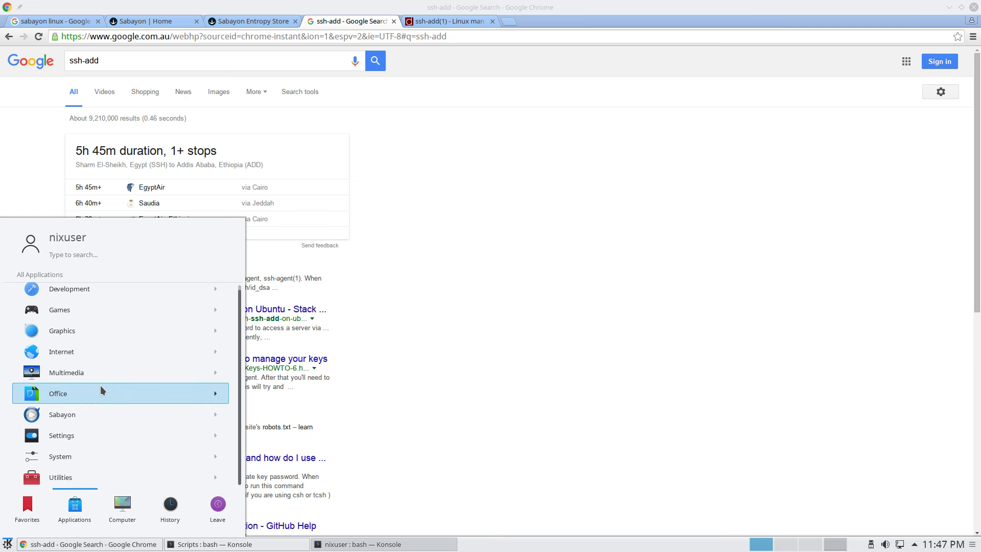
left_click(472, 235)
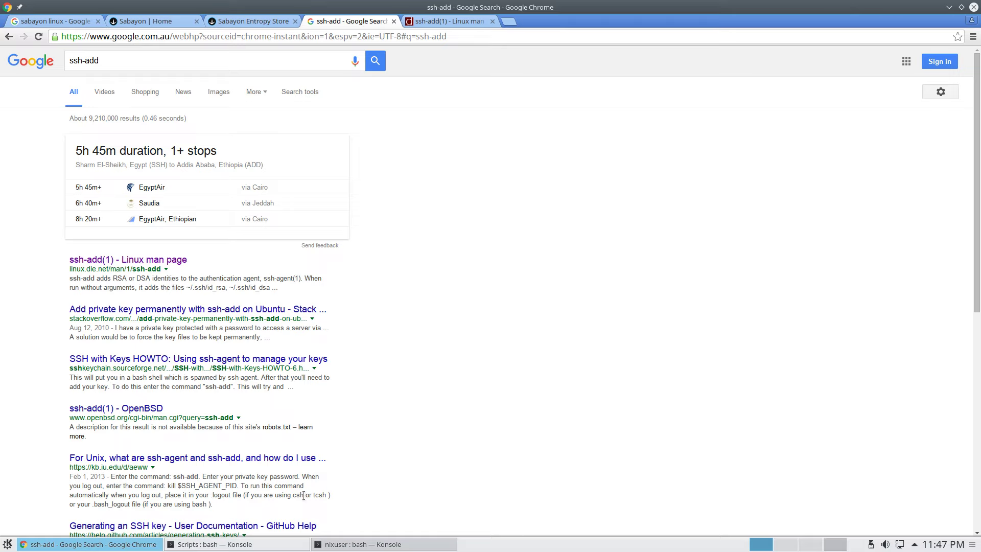
left_click(949, 7)
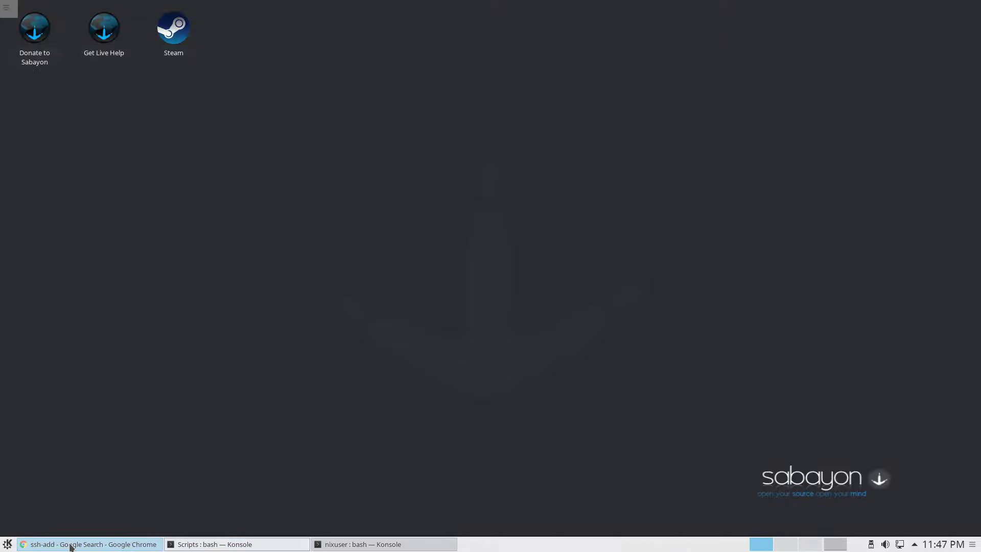
- Browse the Internet and Office application categories in the launcher
left_click(8, 544)
left_click(75, 509)
left_click(95, 351)
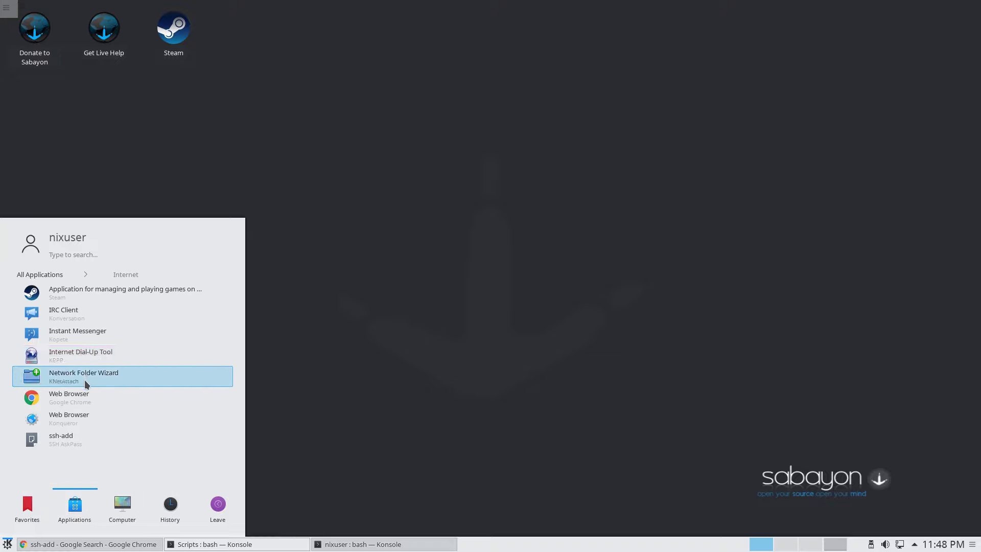
left_click(57, 274)
left_click(96, 401)
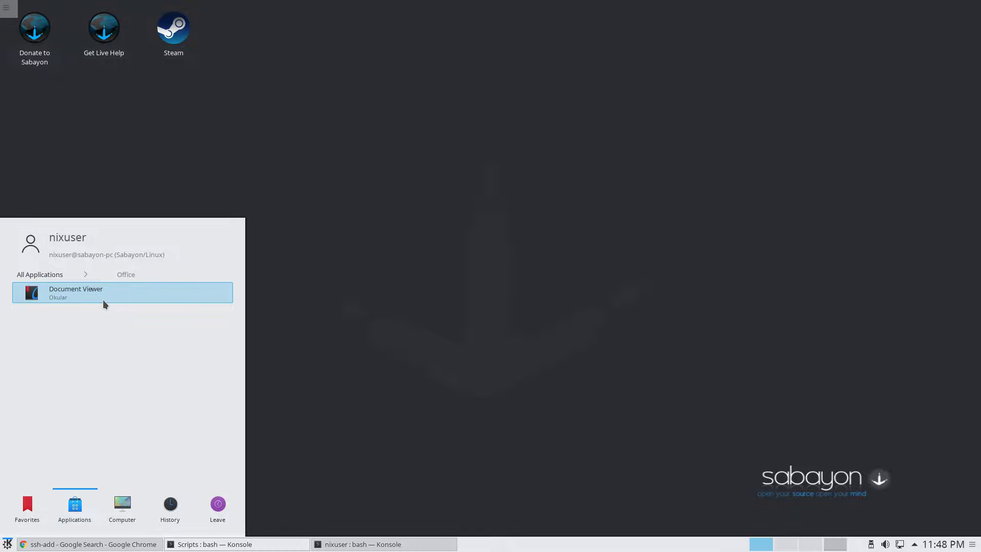
- Close the launcher and restore the plain bash Konsole window instead of the Scripts one
left_click(225, 543)
left_click(226, 543)
left_click(225, 544)
left_click(256, 545)
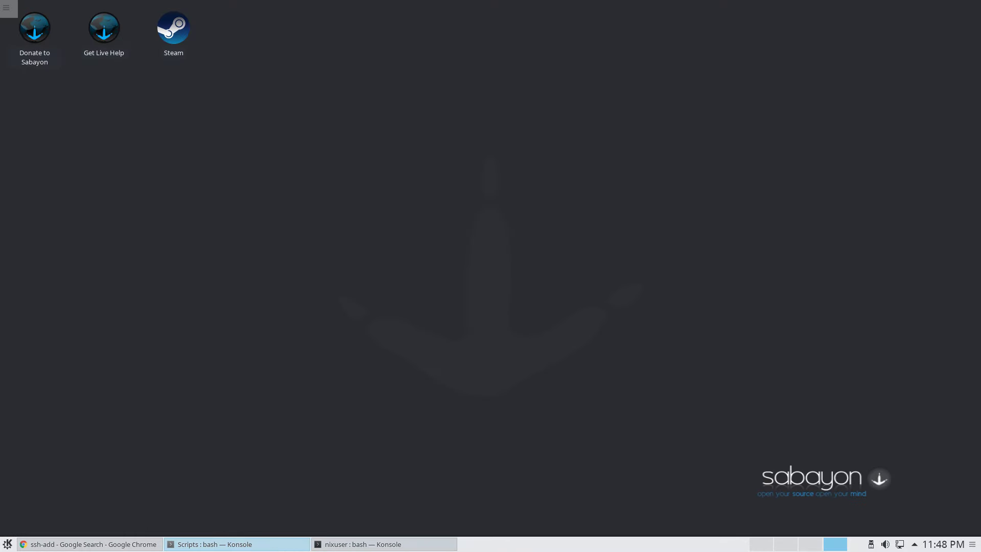
- Become root in Konsole with sudo su -, entering the account password
left_click(320, 544)
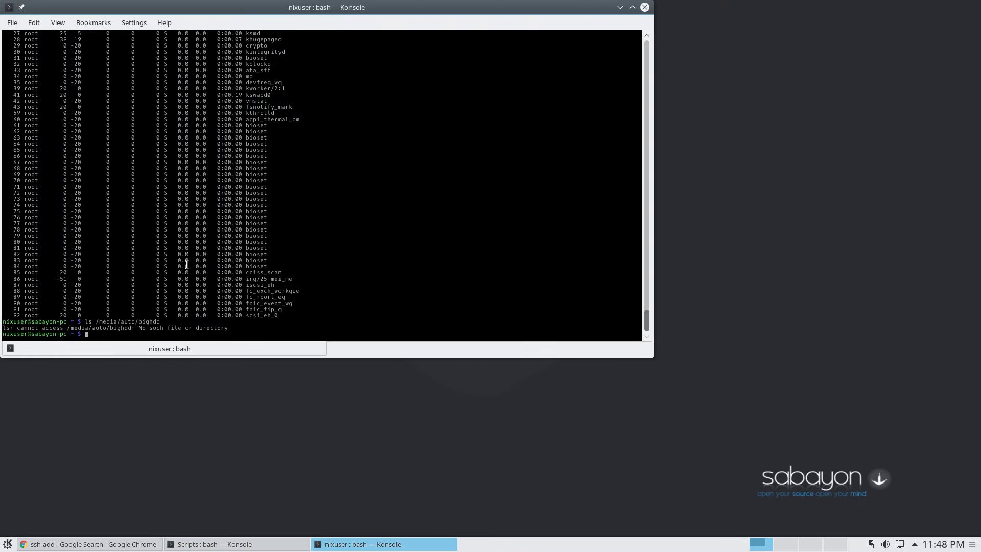
type("sudo su -")
key("Return")
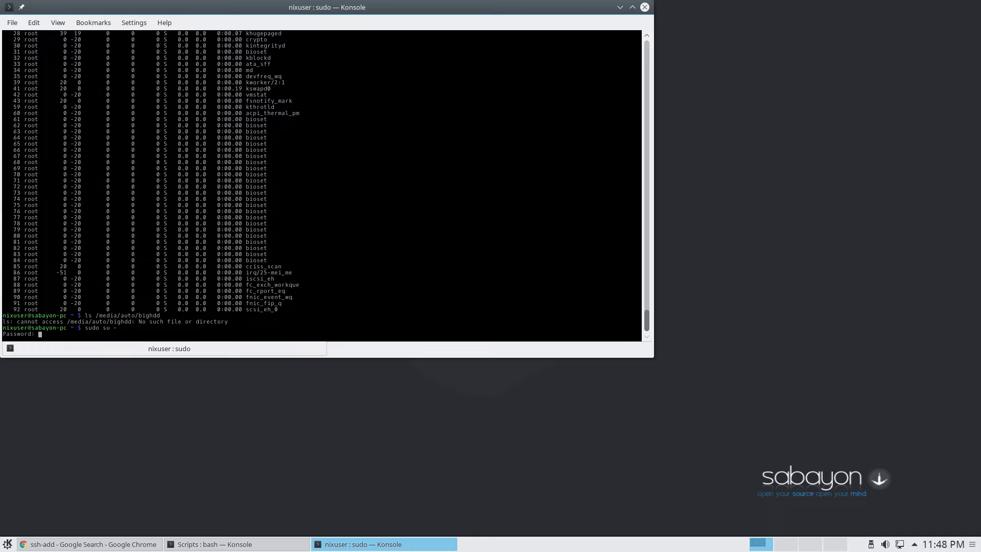
key("Return")
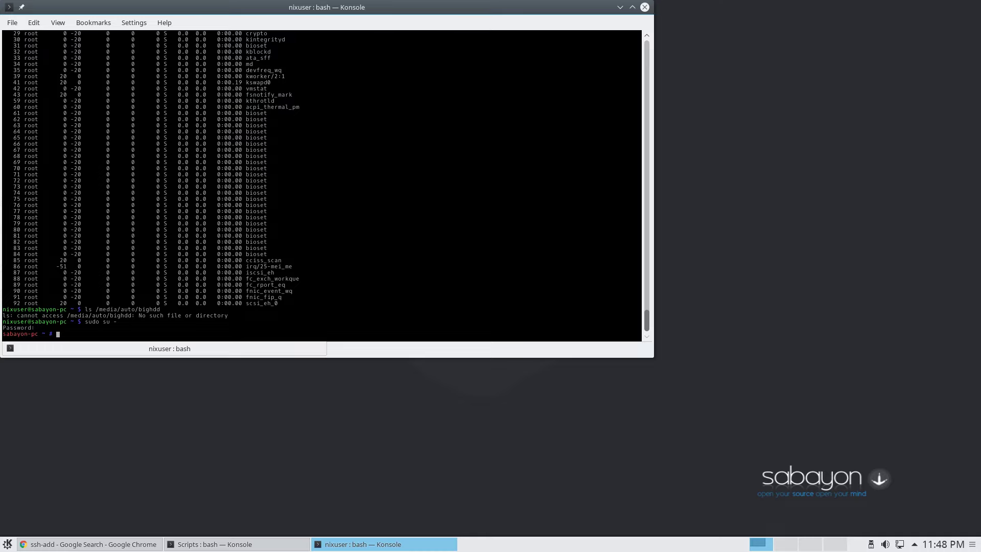
- Run equo install libreoffice, accepting the font licence and Oracle Java licence (option 2)
type("equo install libreoffice")
key("Return")
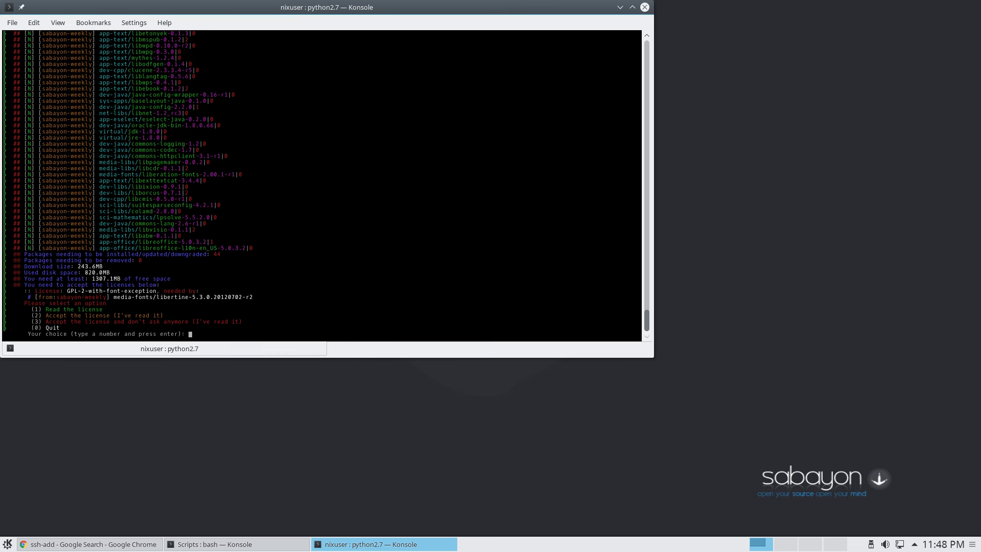
key("Return")
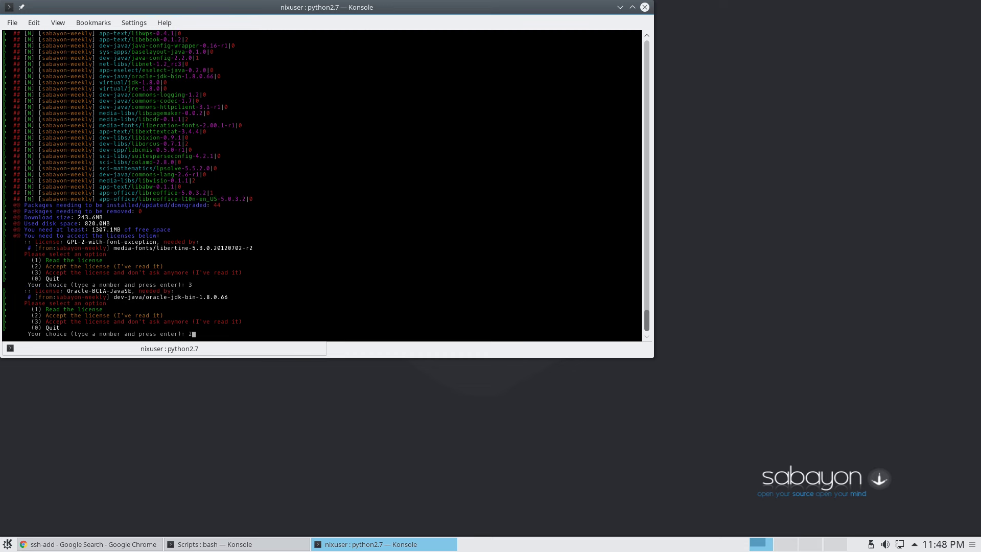
type("2")
key("Return")
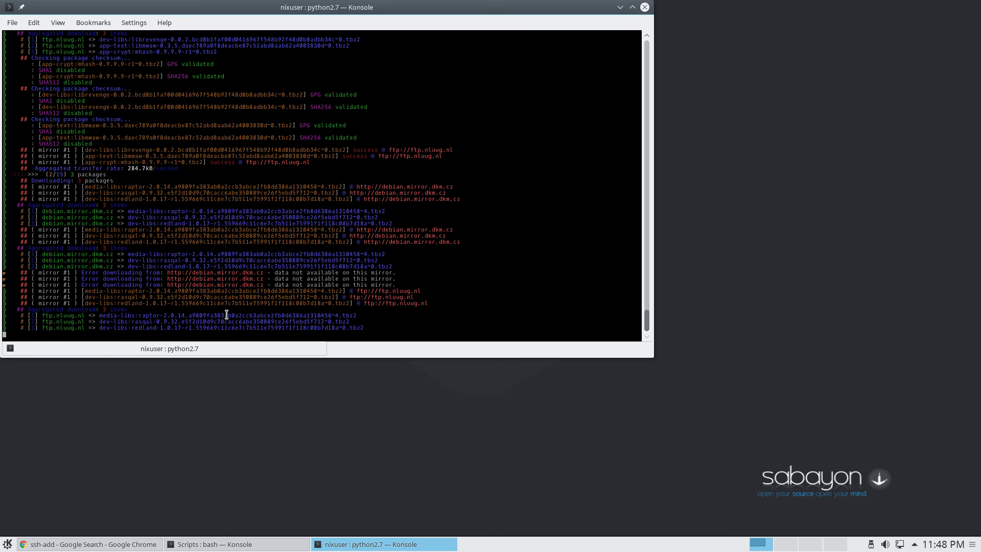
- Open Sabayon > Download Locations mirror list in the browser, then minimize it
left_click(7, 544)
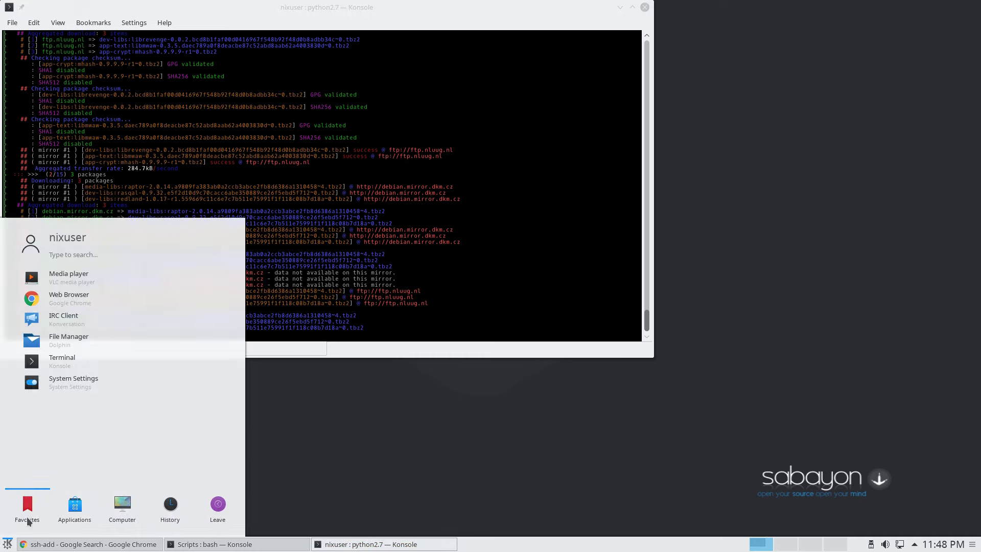
left_click(73, 526)
left_click(59, 417)
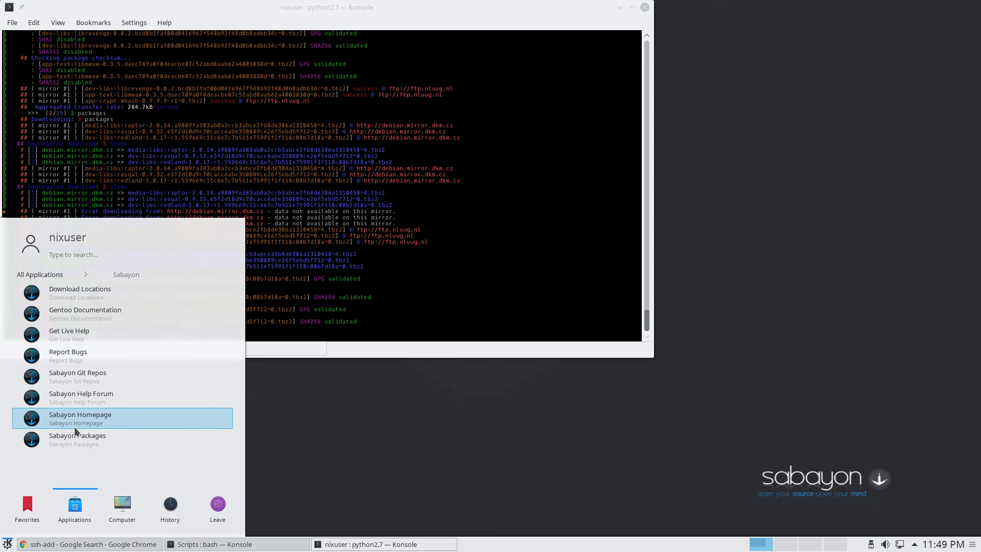
left_click(76, 293)
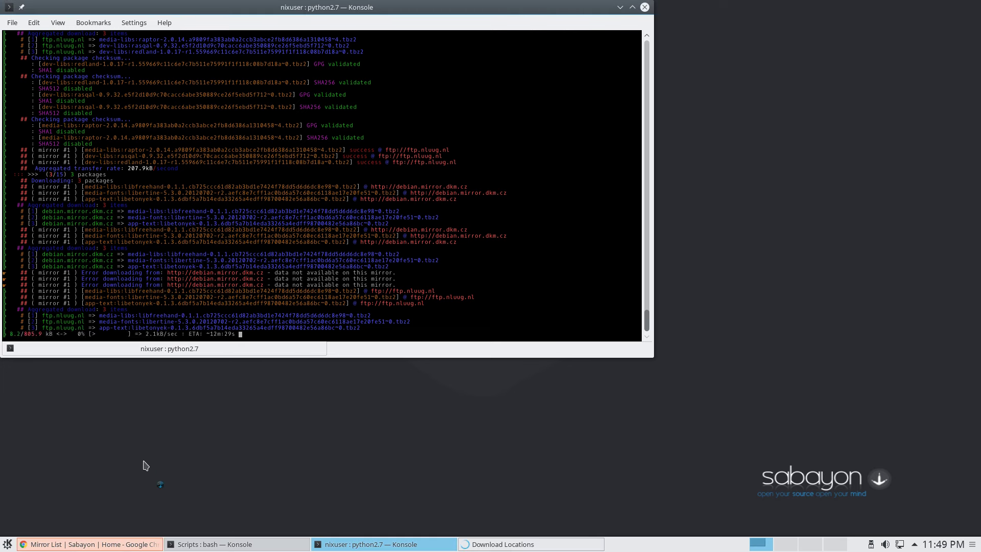
left_click(107, 544)
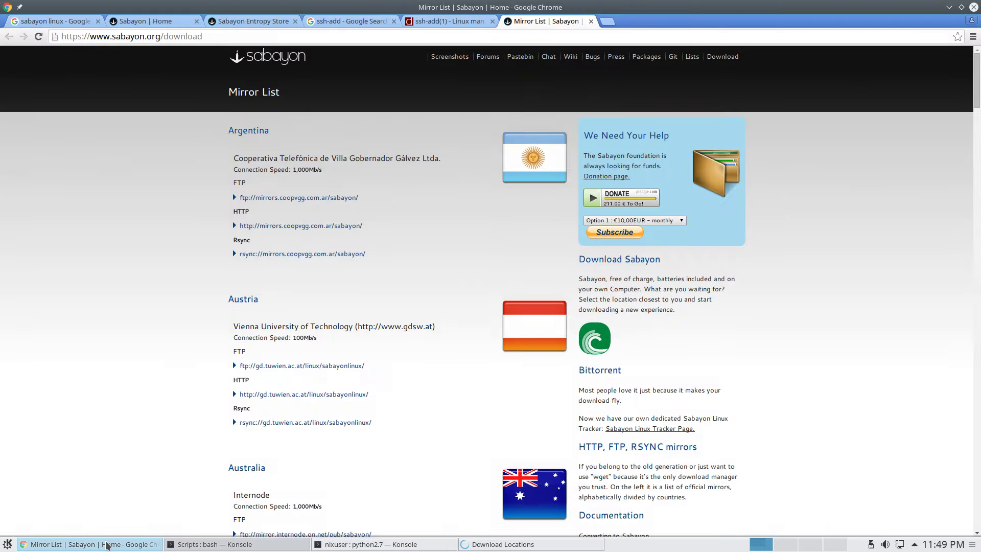
left_click(107, 545)
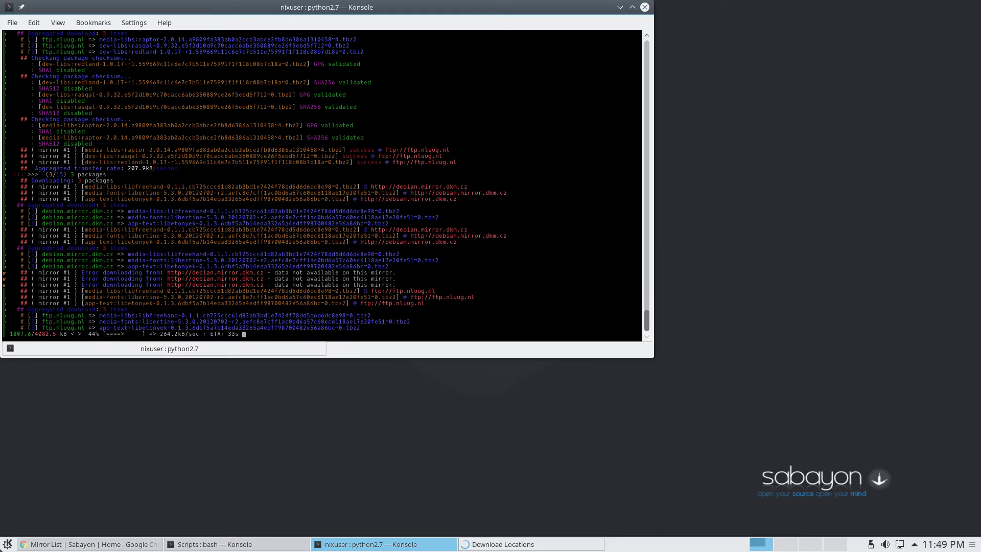
- Browse the Settings and System application categories in the launcher
left_click(7, 543)
left_click(58, 524)
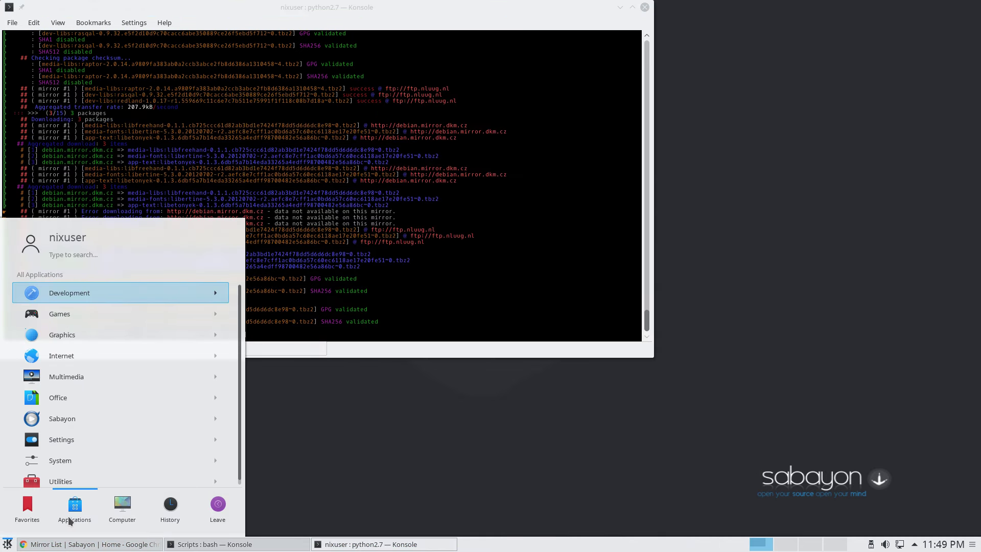
left_click(85, 435)
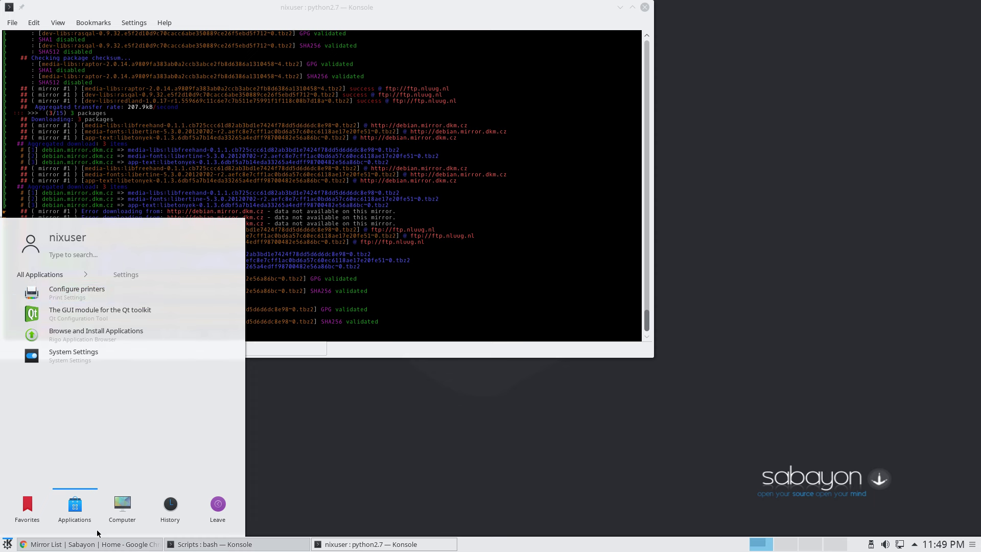
left_click(67, 275)
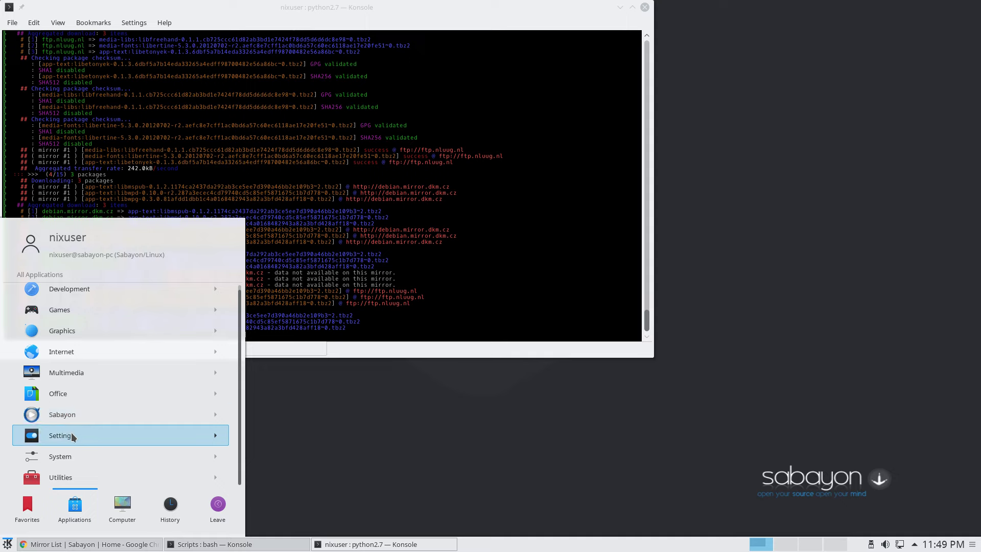
left_click(66, 460)
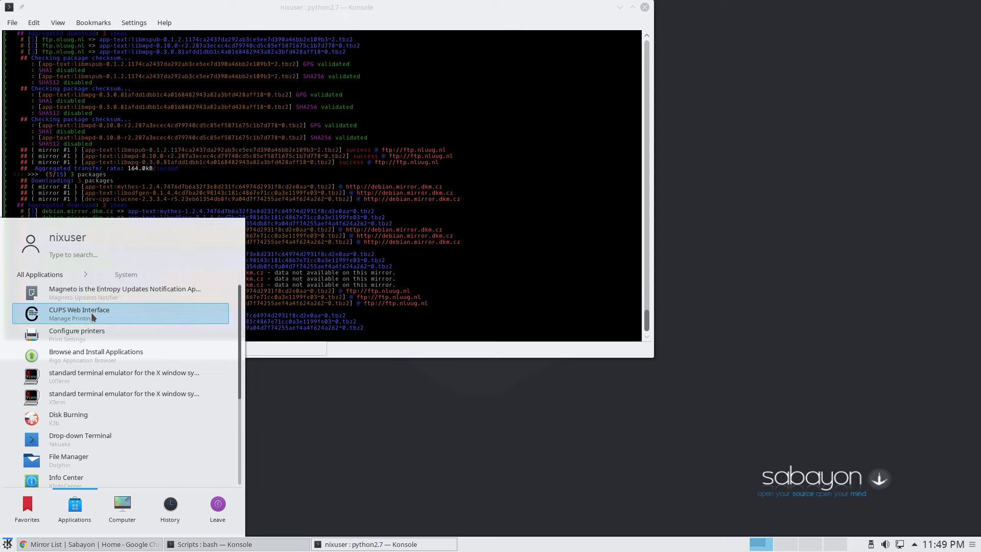
- Open the CUPS Web Interface in Chrome, then minimize the browser
left_click(94, 316)
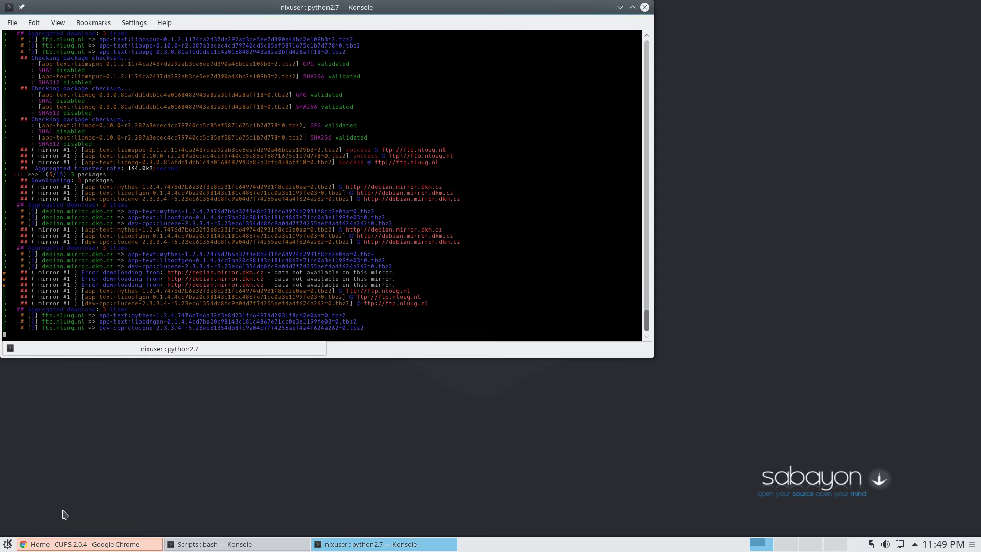
left_click(70, 541)
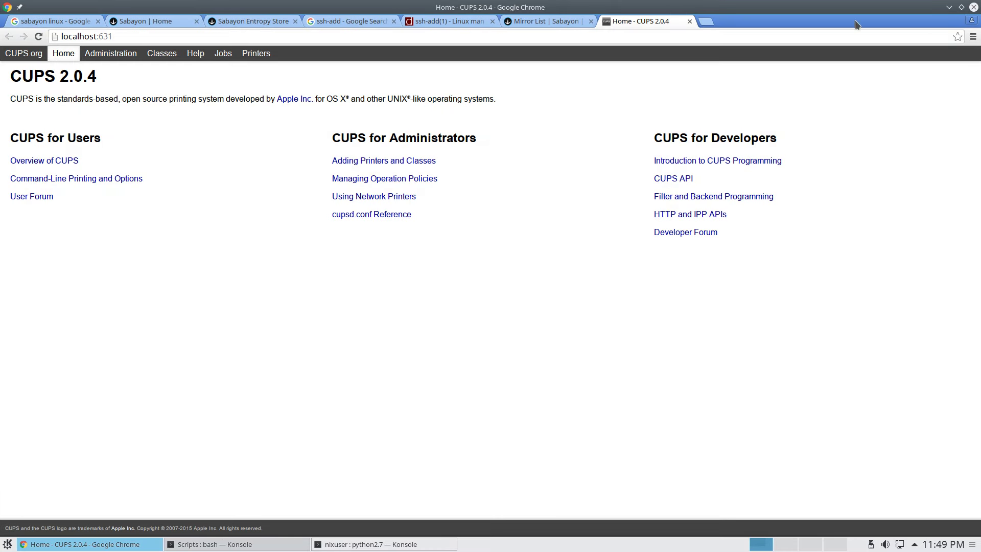
left_click(949, 7)
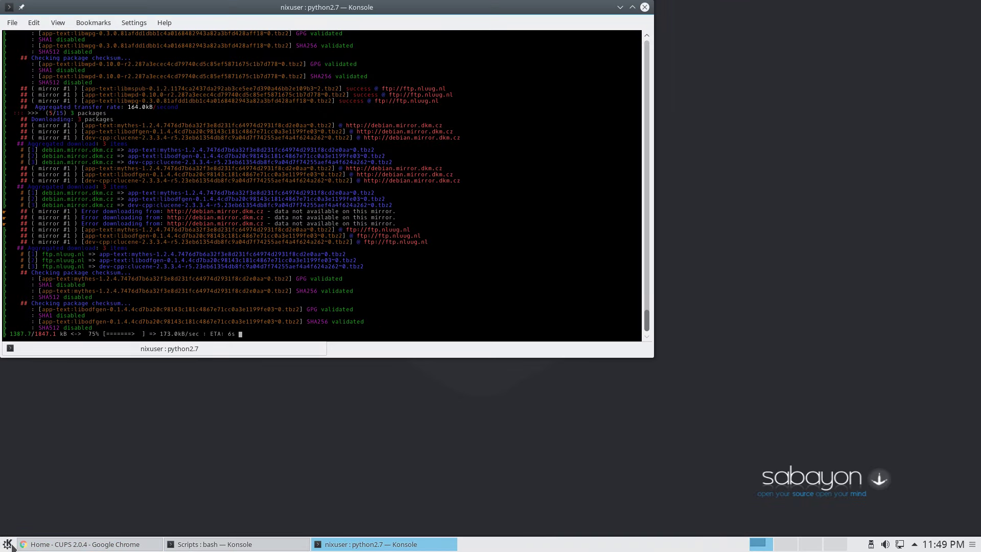
- Open System Settings from the launcher's Settings category, then close it
left_click(8, 544)
left_click(75, 507)
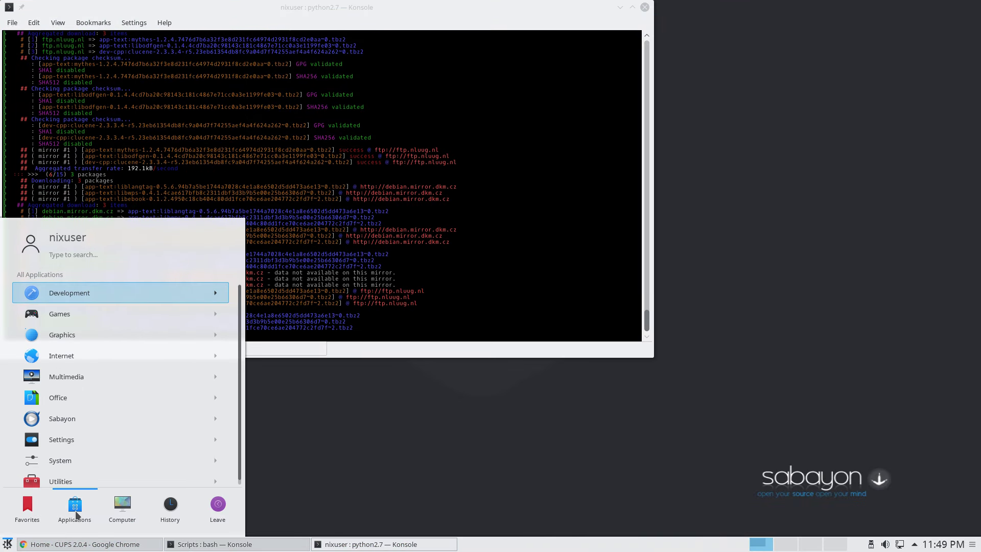
left_click(104, 439)
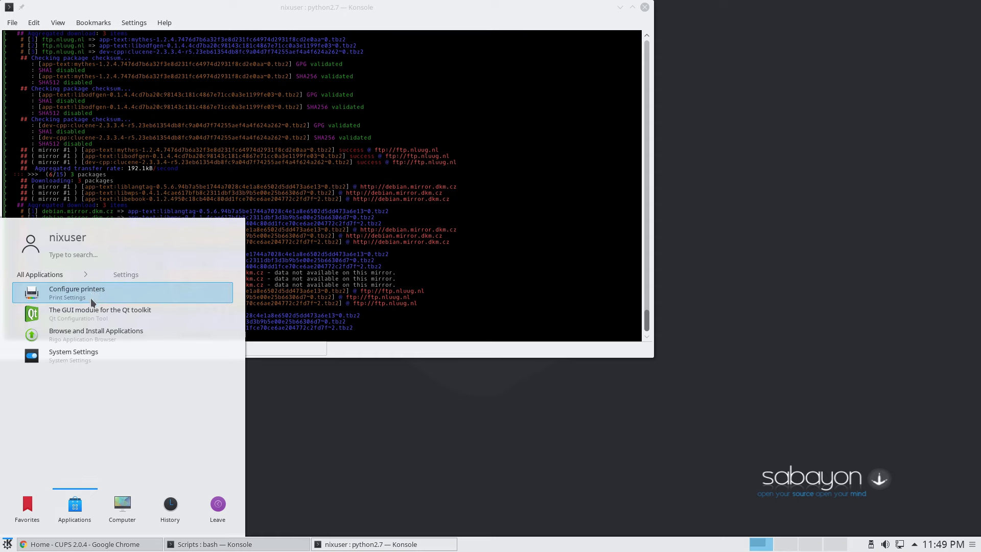
left_click(52, 275)
left_click(94, 435)
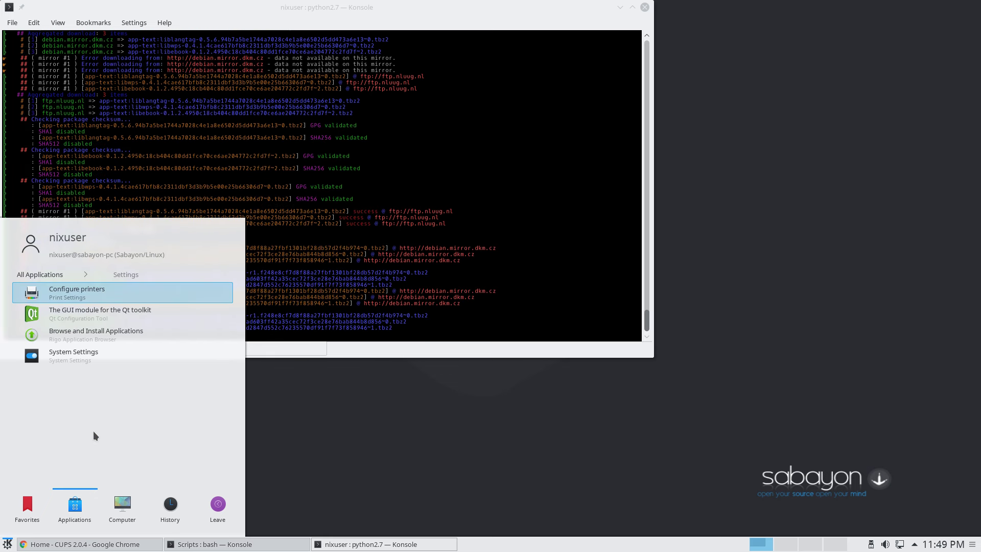
left_click(81, 353)
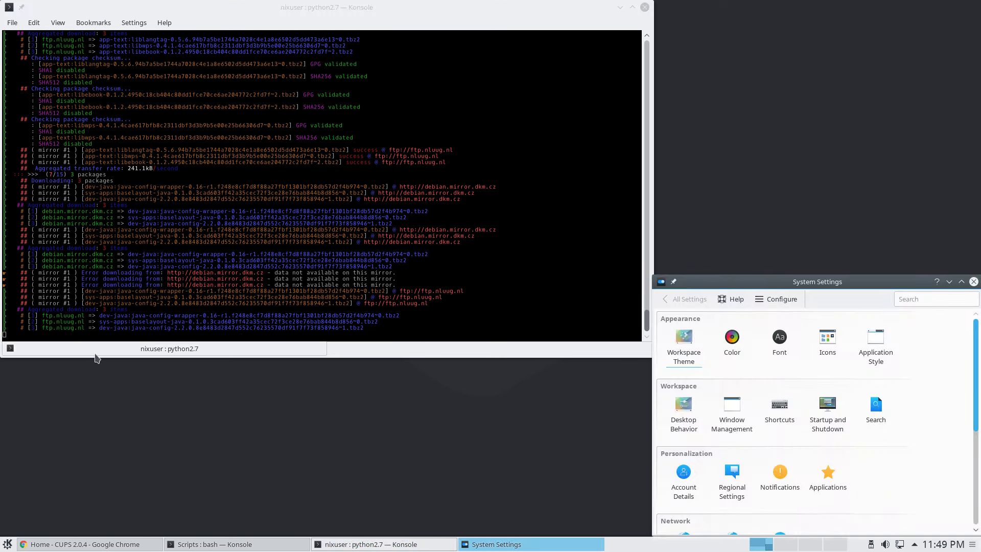
left_click(974, 282)
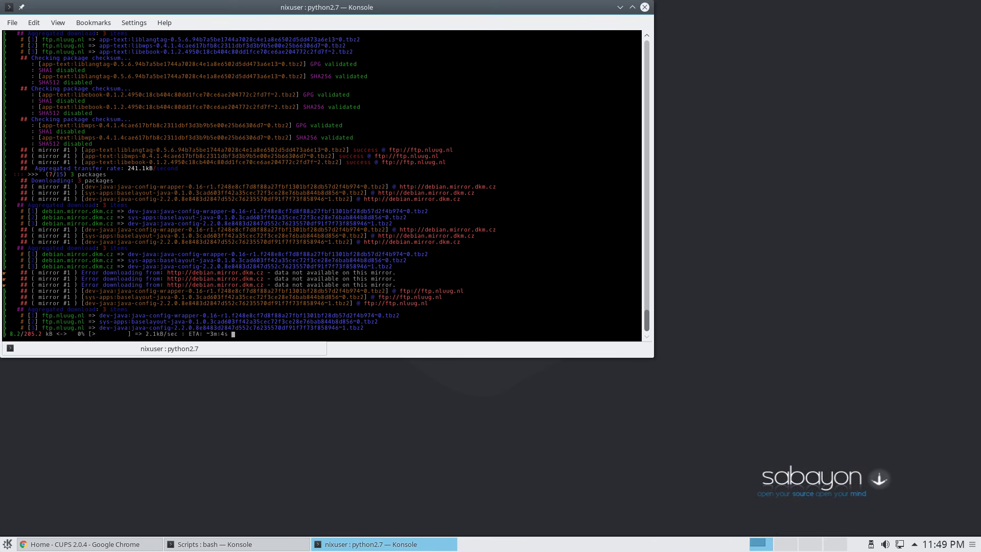
- Browse the System category, then launch Clementine Music Player from Multimedia
left_click(7, 543)
left_click(71, 504)
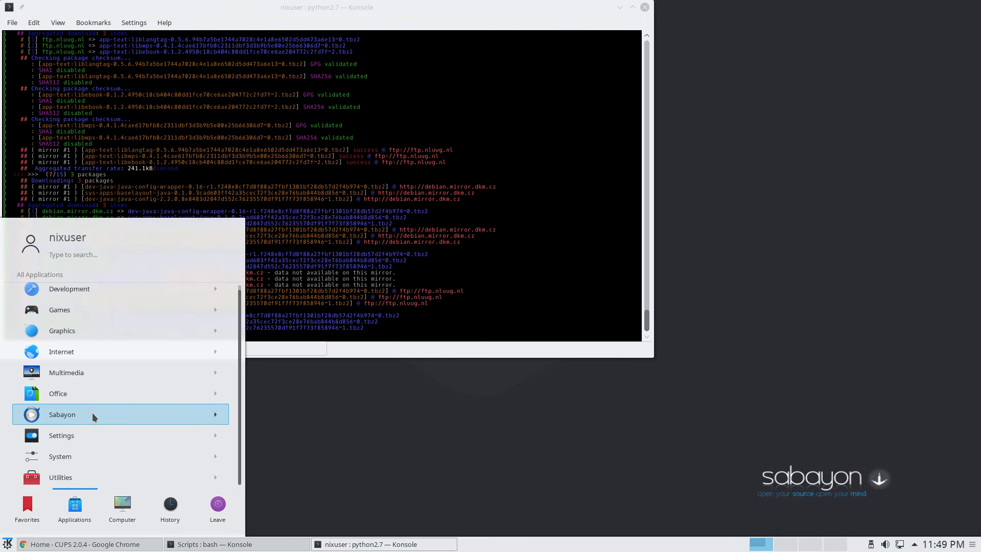
left_click(89, 456)
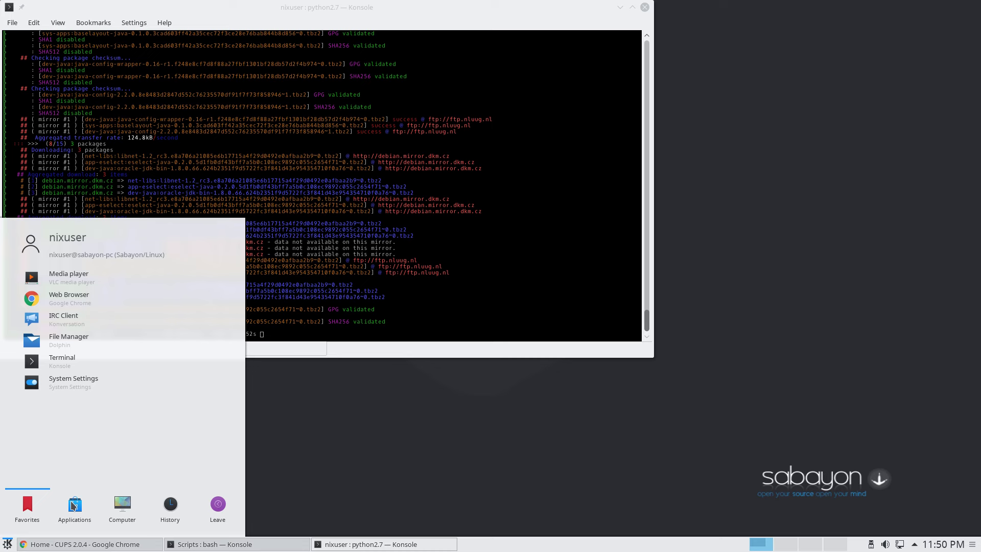
left_click(37, 274)
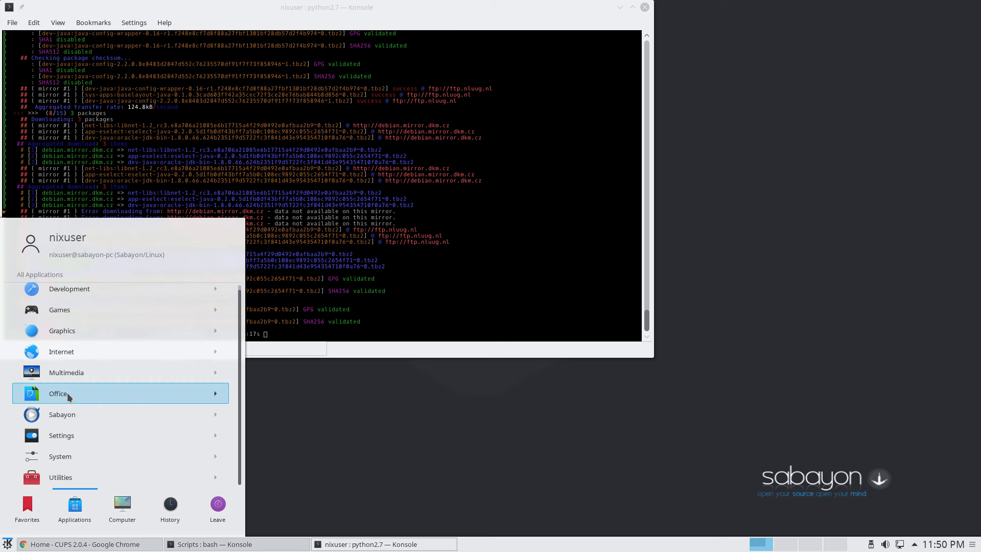
left_click(77, 372)
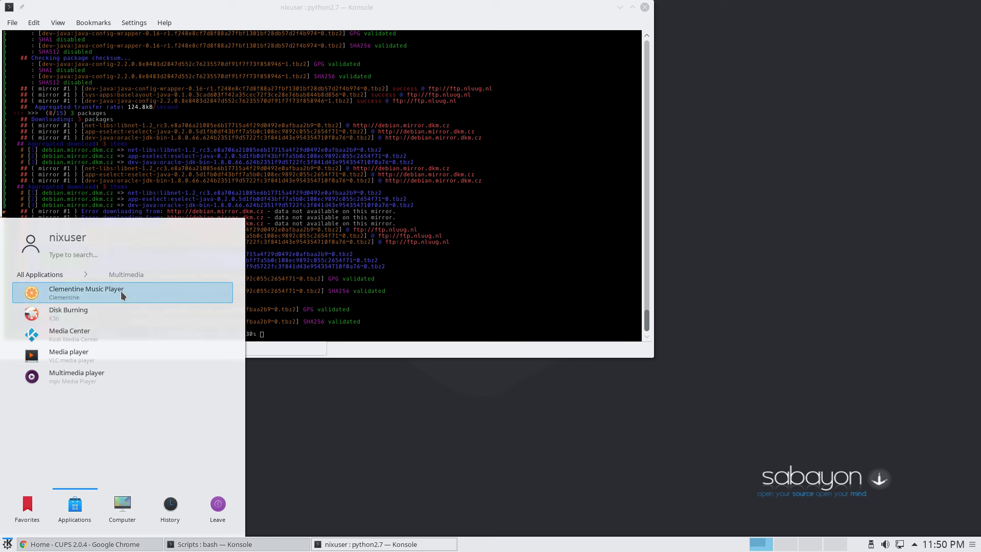
left_click(262, 297)
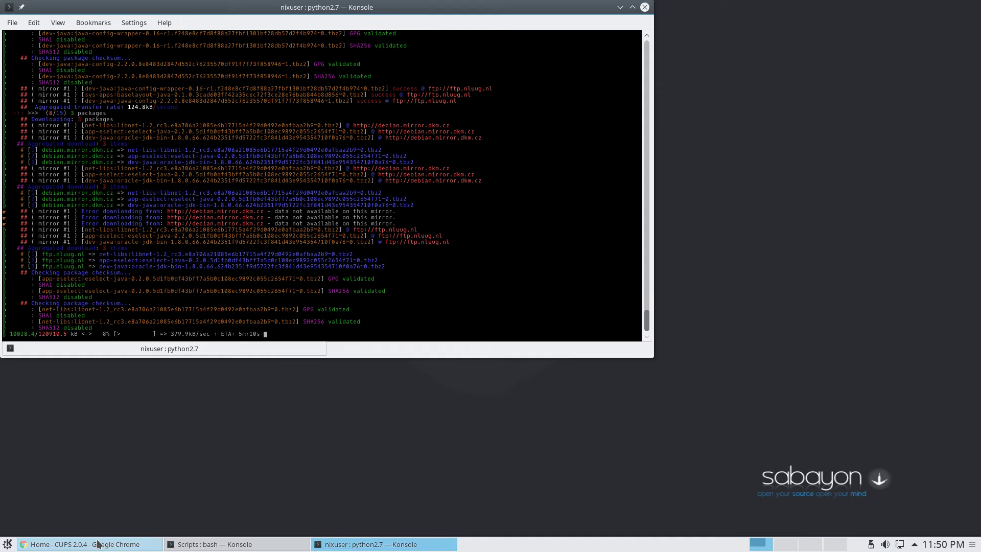
- Google 'clementine media player' in a new Chrome tab
left_click(128, 544)
left_click(706, 22)
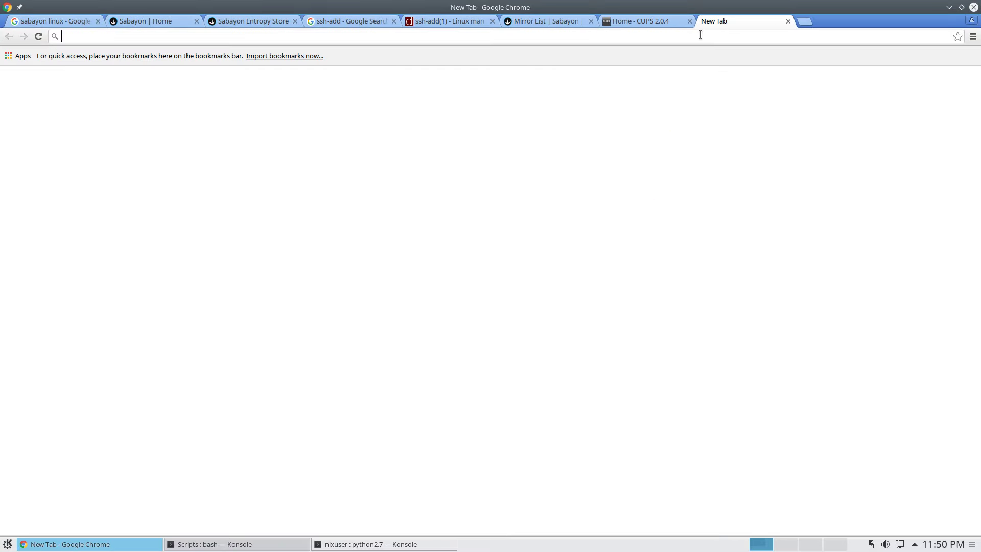
type("cleme")
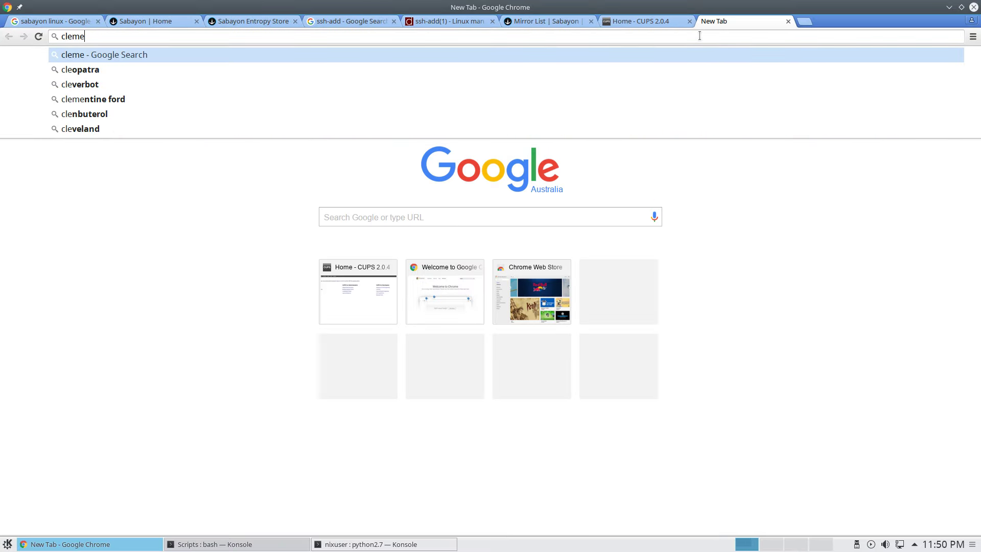
type("ntine media player")
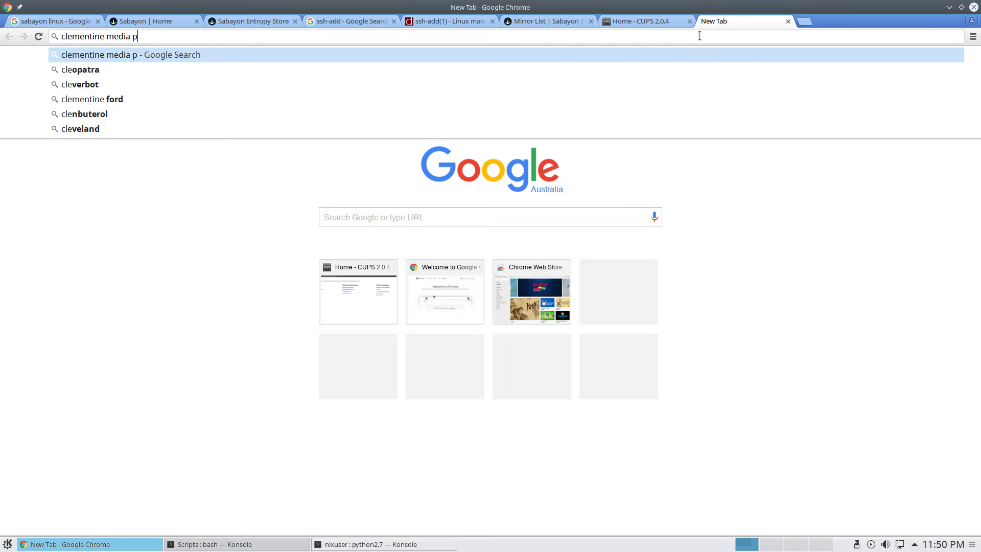
key("Return")
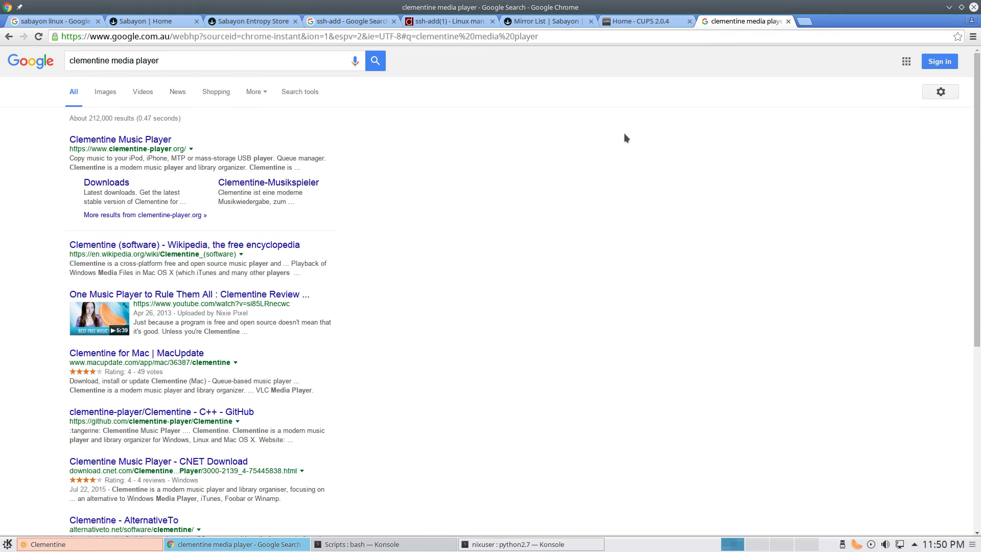
- Open the Clementine website in a new tab and view a full-size screenshot
right_click(140, 139)
left_click(182, 148)
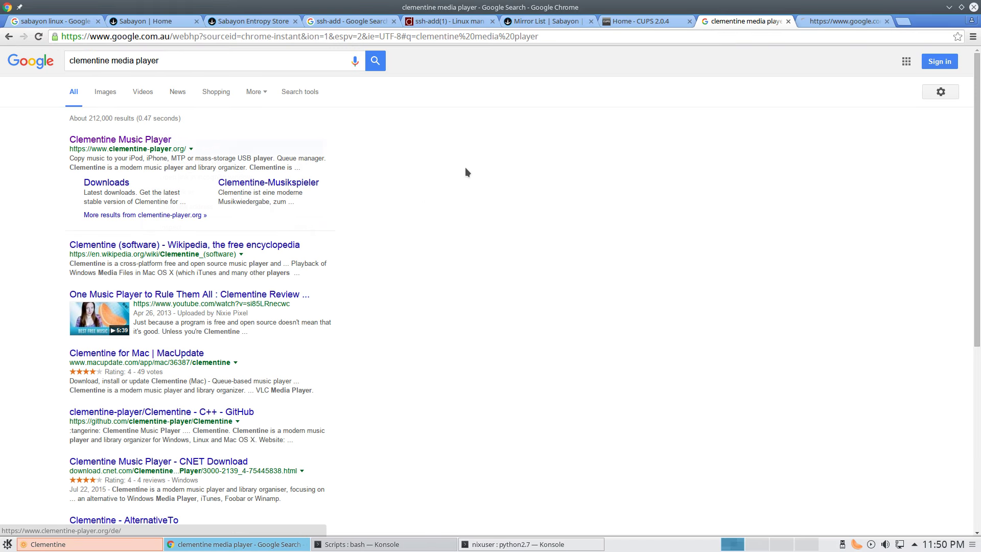
left_click(830, 21)
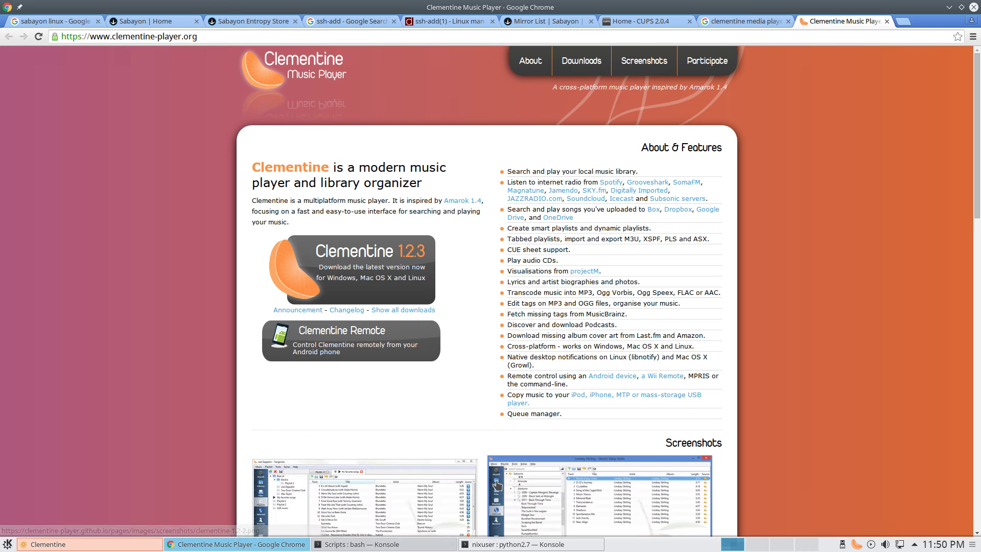
scroll(428, 387, "down", 4)
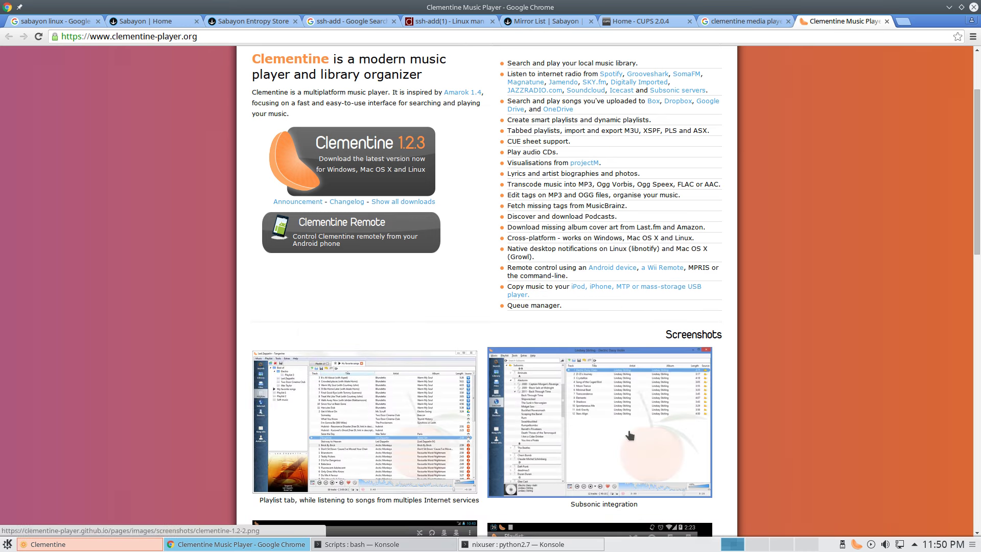
left_click(272, 409)
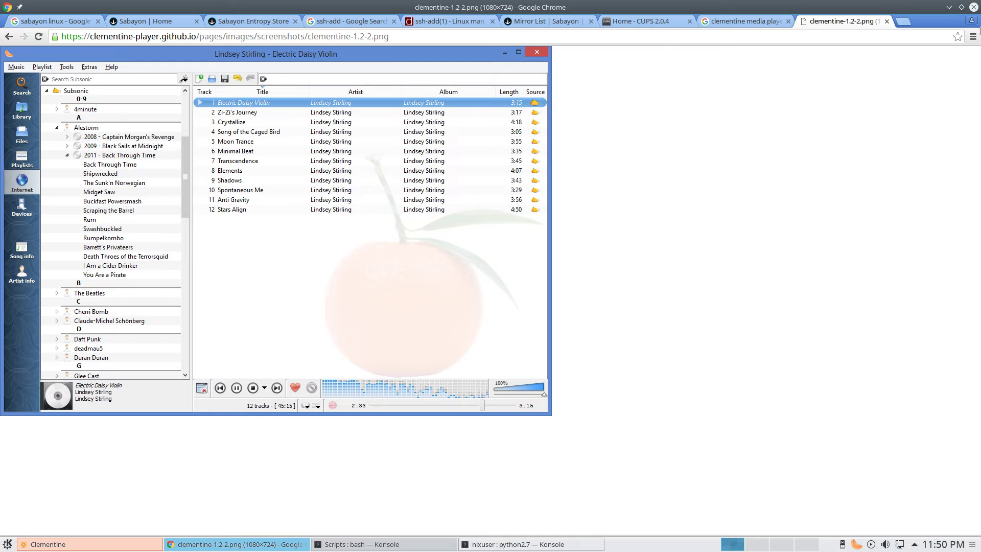
- Maximise the Clementine player window, then minimise it and restore it from the launcher
left_click(950, 7)
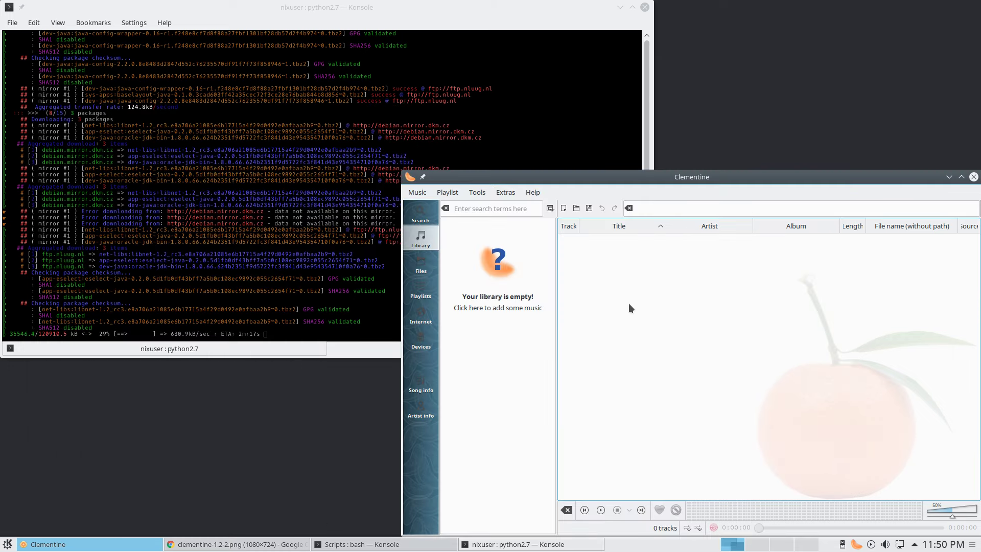
double_click(704, 178)
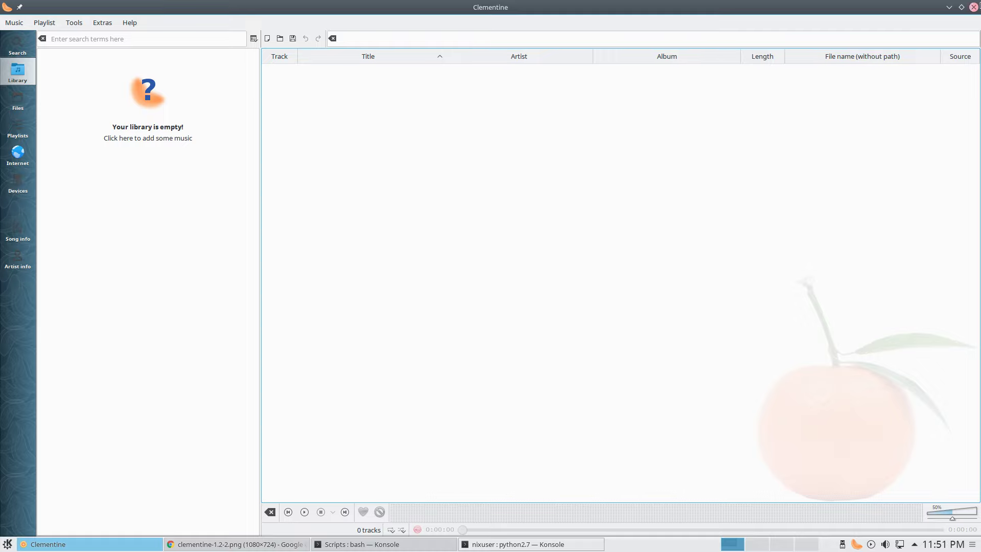
left_click(950, 8)
left_click(7, 545)
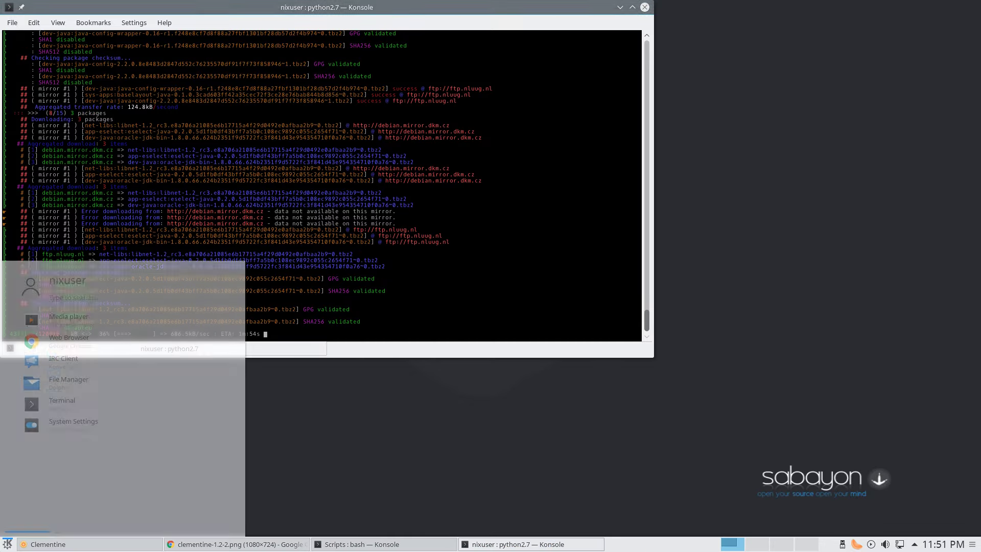
left_click(23, 546)
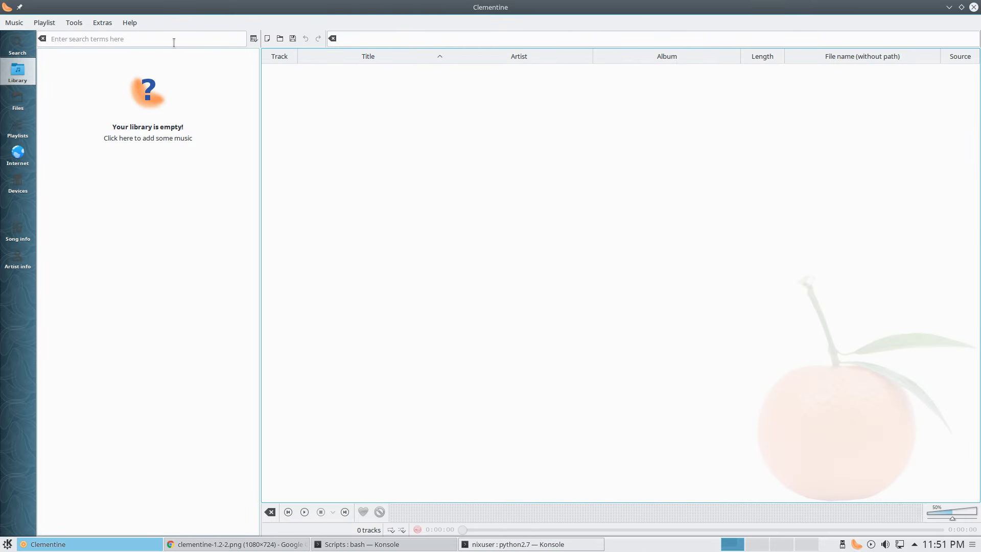
- Check About Qt (Qt 4.8.7) and About Clementine (version 1.2.3), scrolling the credits
left_click(146, 51)
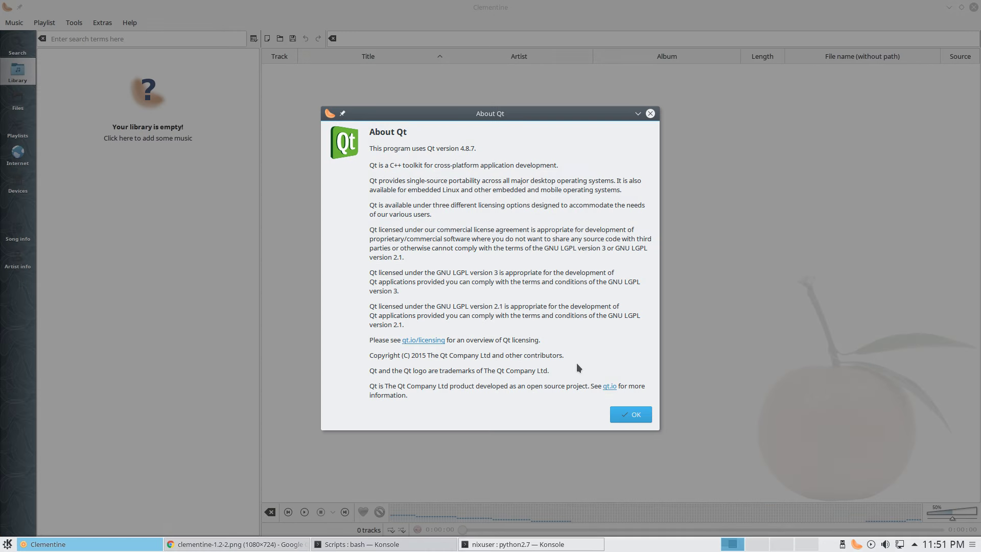
left_click(621, 420)
left_click(130, 24)
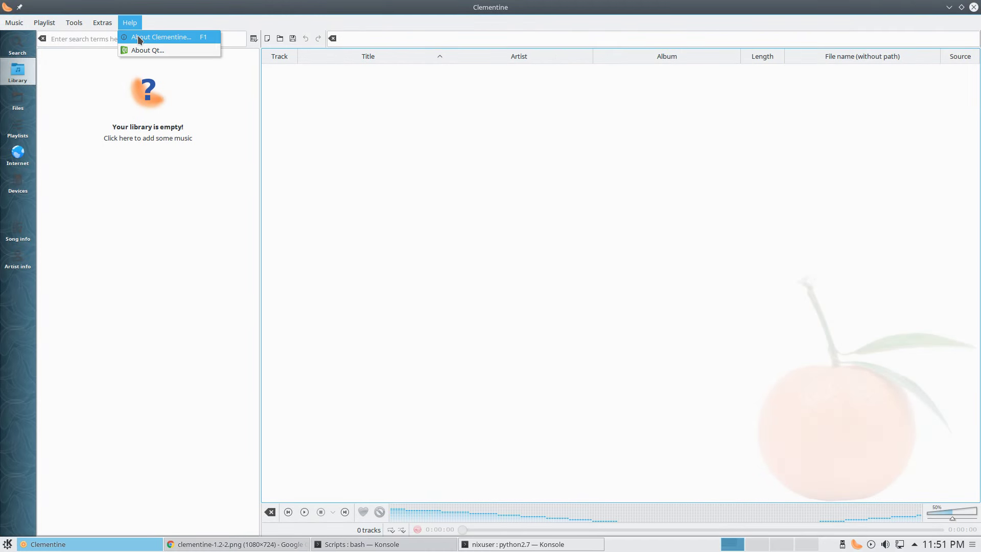
left_click(153, 37)
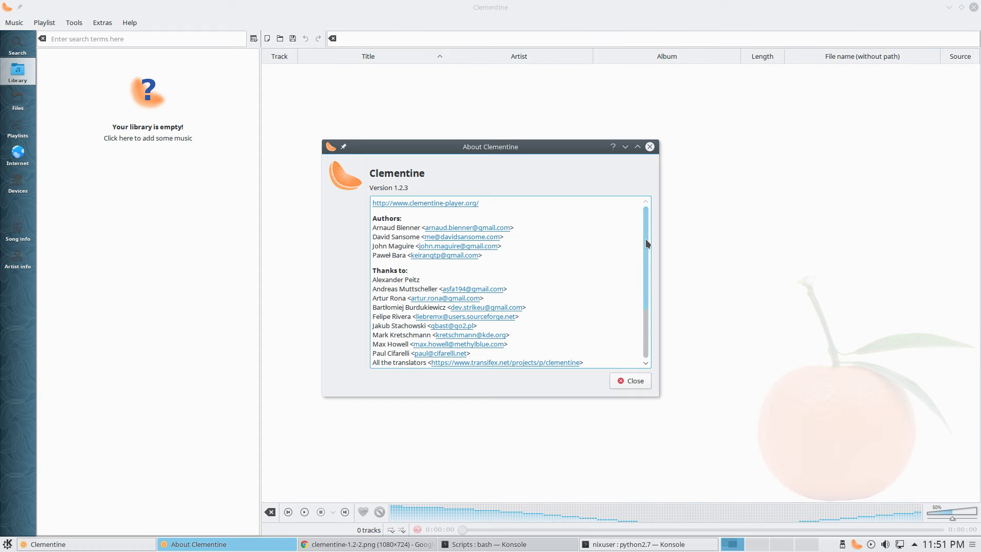
left_click_drag(645, 238, 649, 317)
- Switch Chrome to the Clementine media player results, then toggle the Clementine windows from the taskbar
left_click(350, 545)
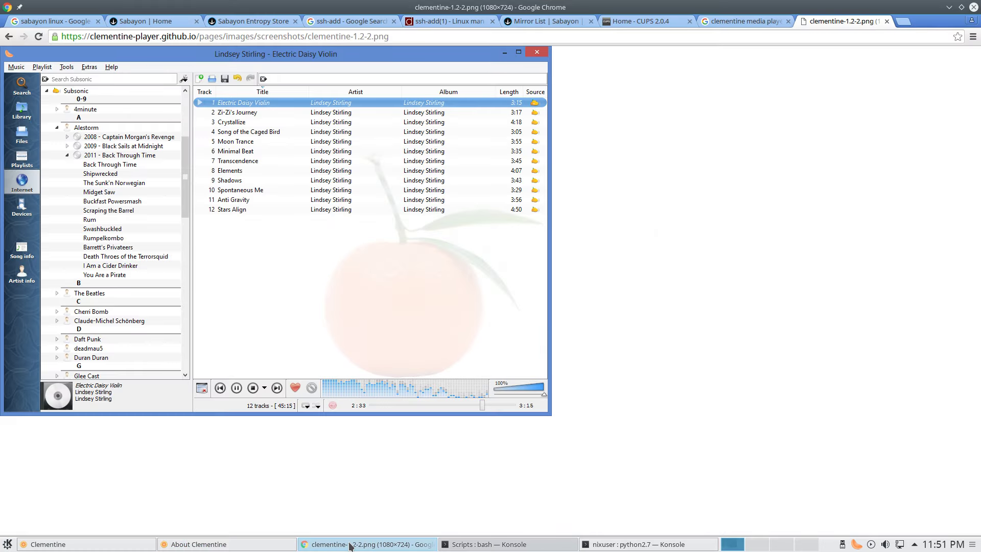
left_click(742, 19)
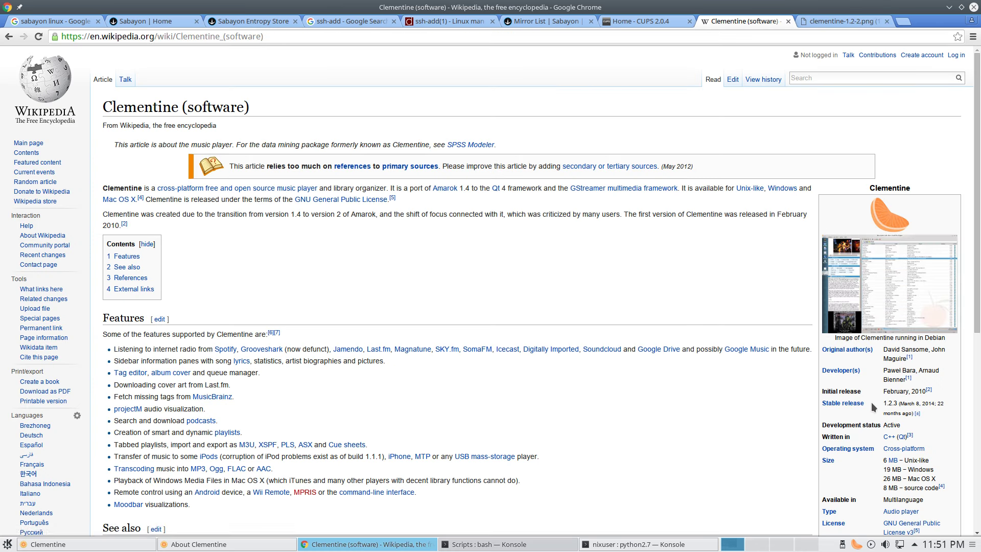
left_click(276, 546)
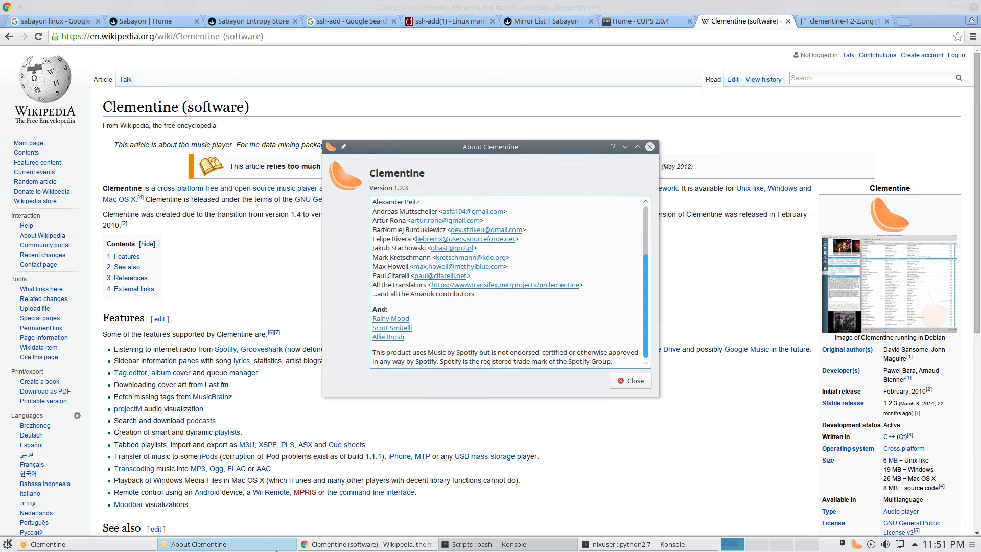
left_click(277, 546)
left_click(275, 547)
left_click(276, 546)
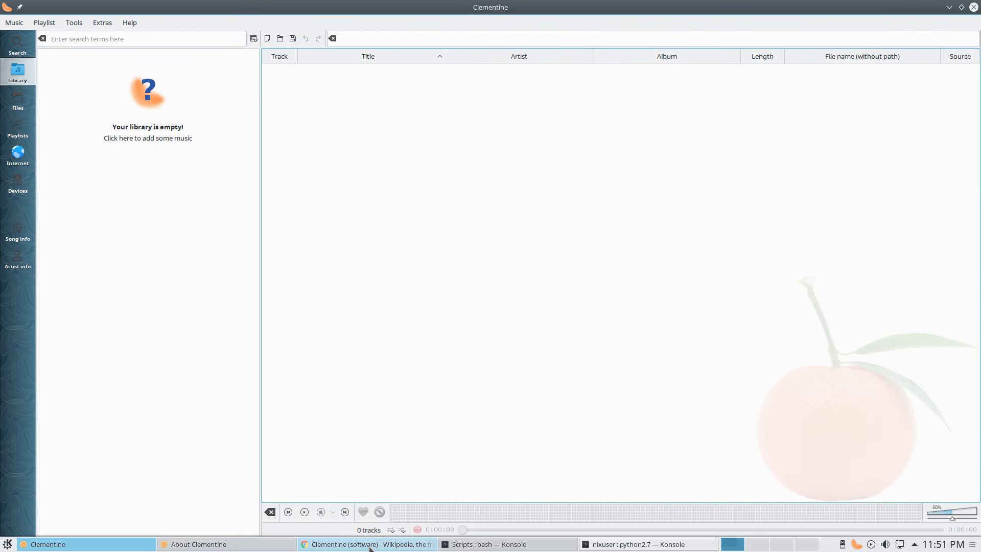
- Close the Clementine main window and its About Clementine dialog
left_click(973, 7)
left_click(71, 546)
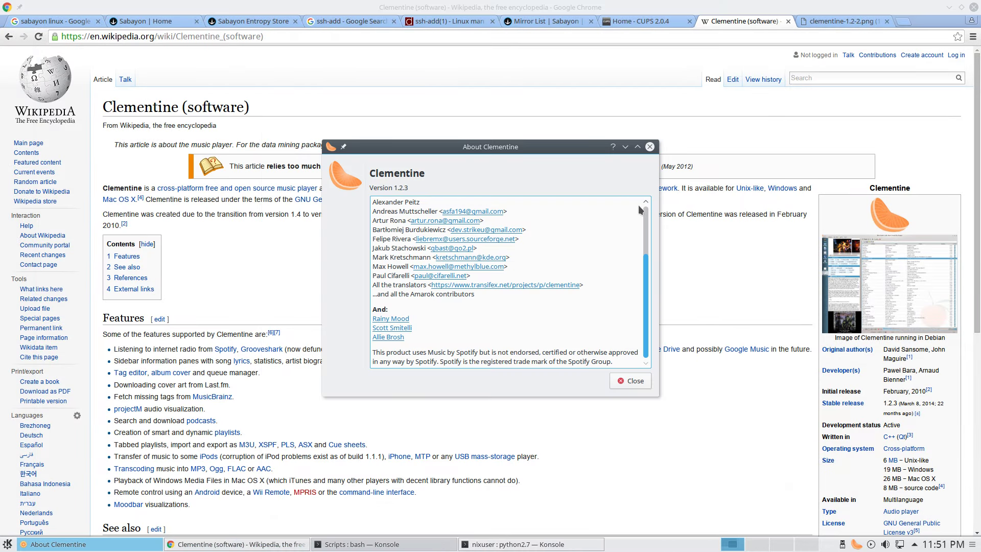
left_click(650, 147)
- Browse the launcher's Multimedia category, then open the Utilities category list
left_click(8, 543)
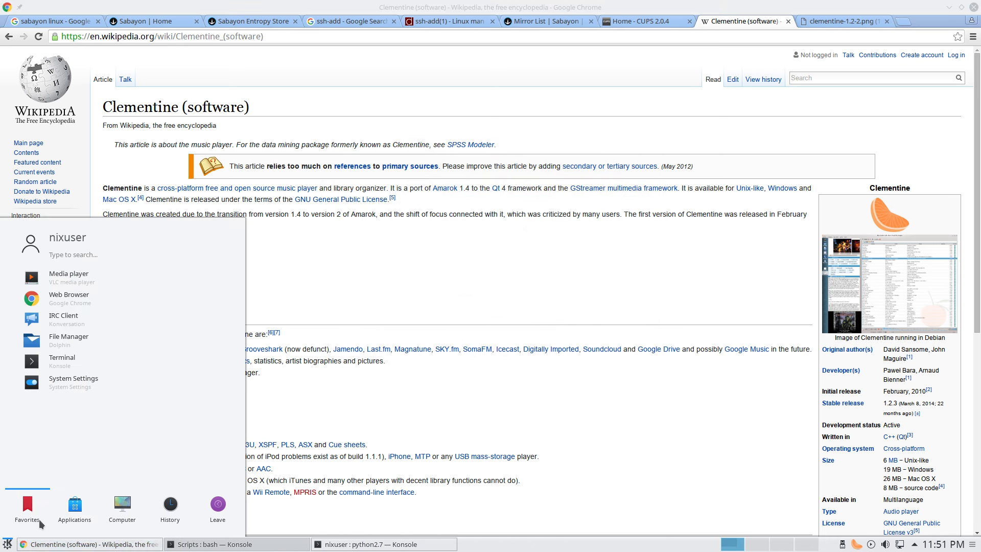
mouse_move(97, 516)
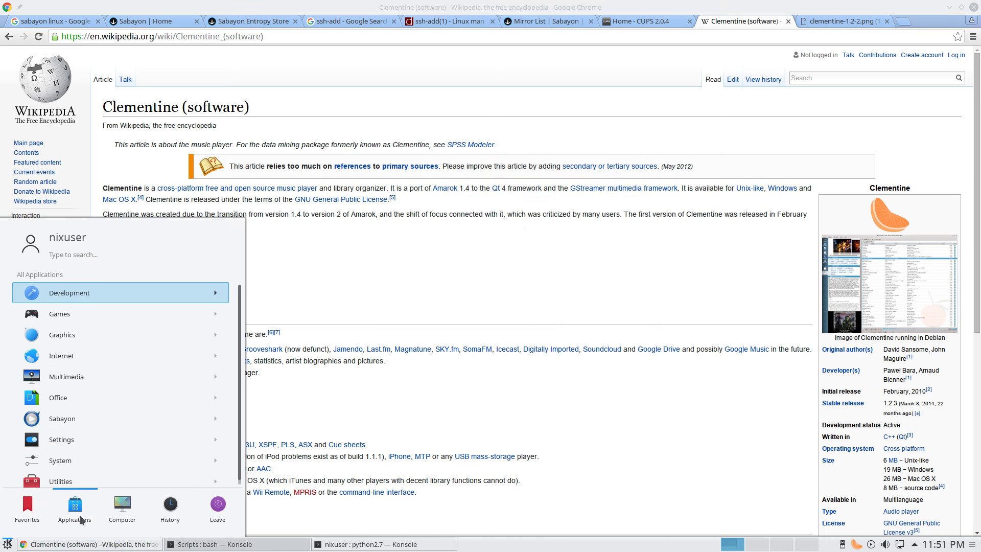
left_click(125, 373)
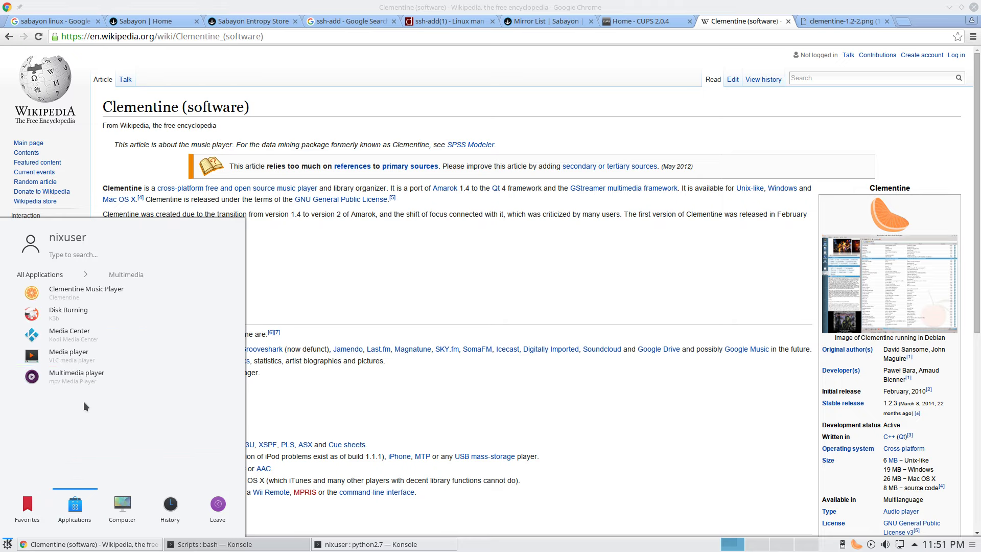
mouse_move(28, 515)
mouse_move(72, 517)
left_click(39, 274)
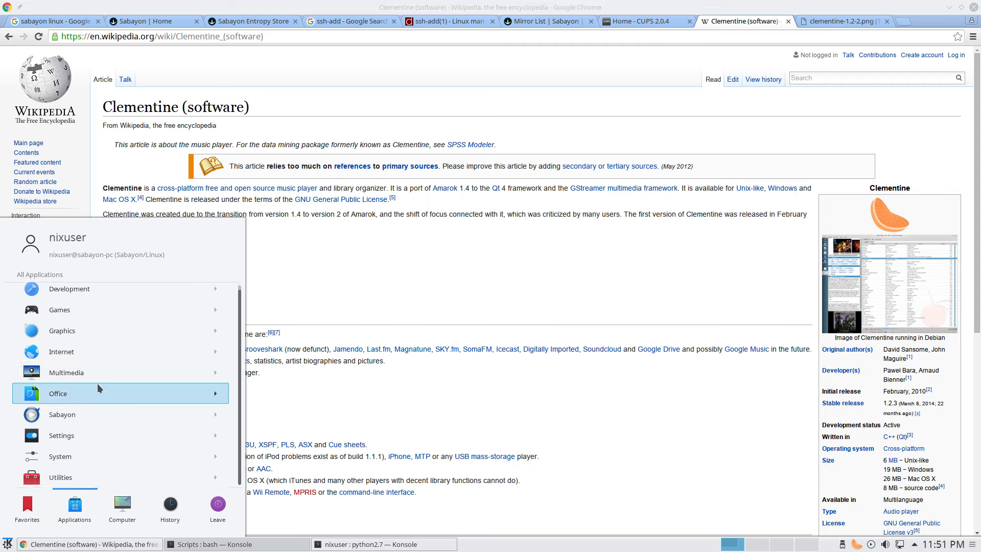
left_click(82, 473)
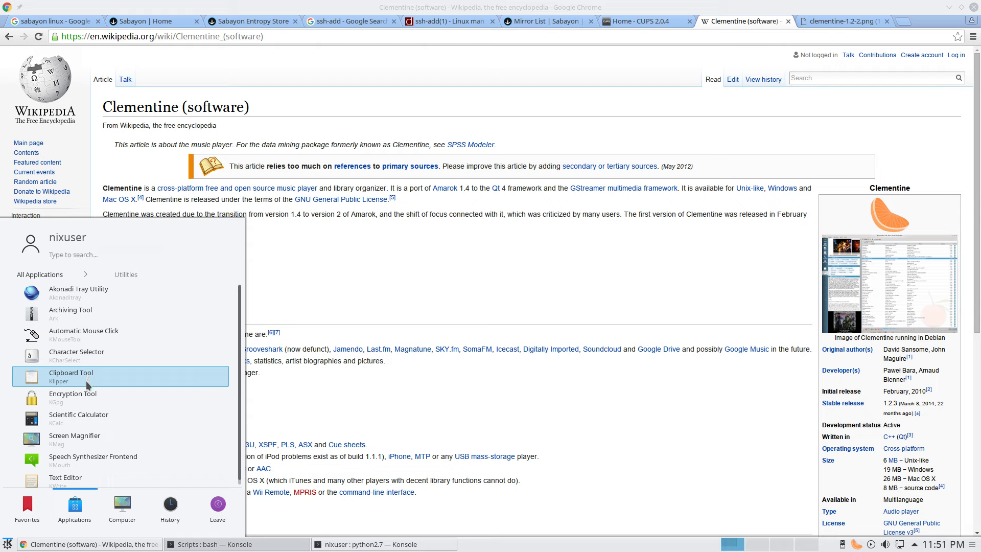
- Launch KMag, centre it over the Wikipedia article, then maximise and restore it
left_click(95, 434)
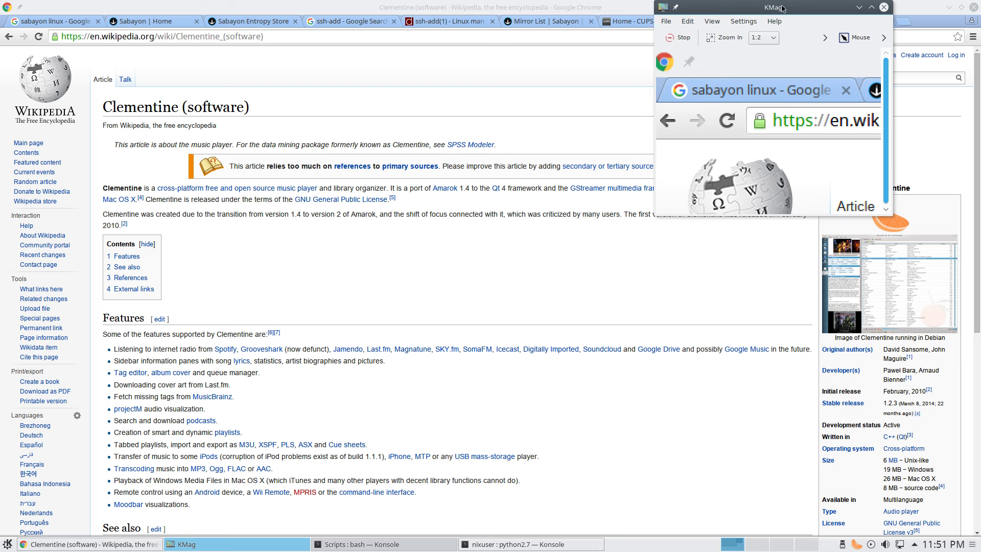
left_click_drag(782, 8, 555, 94)
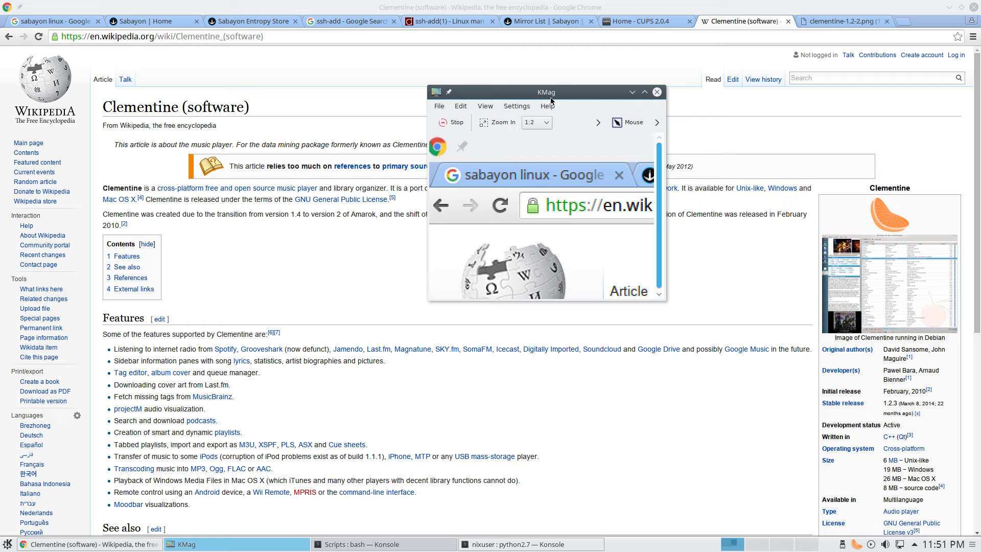
left_click_drag(338, 240, 441, 337)
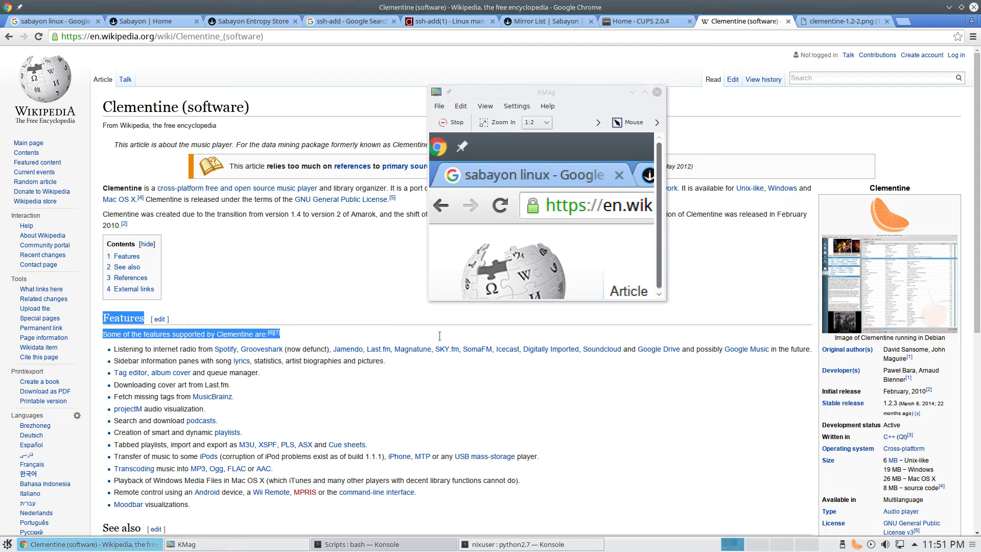
left_click(523, 158)
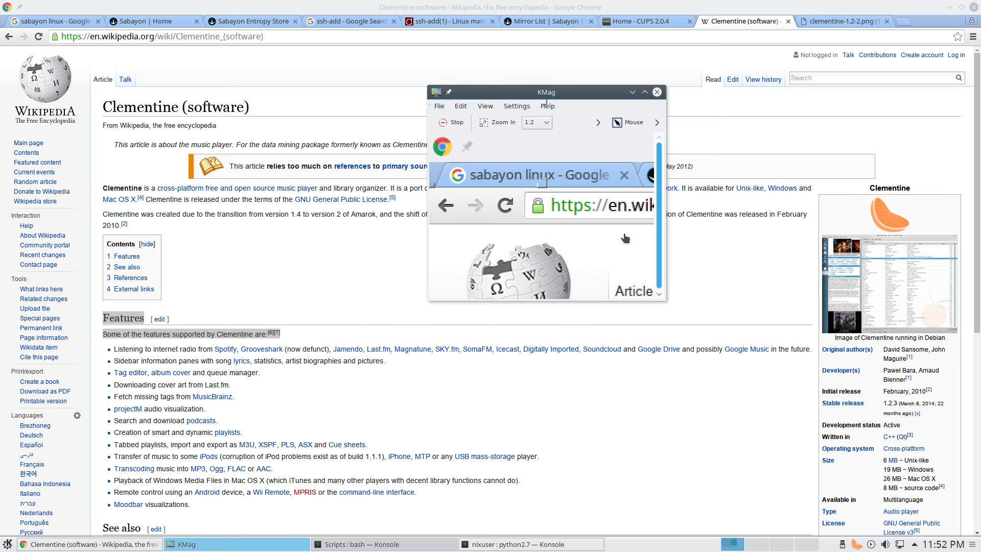
left_click(645, 92)
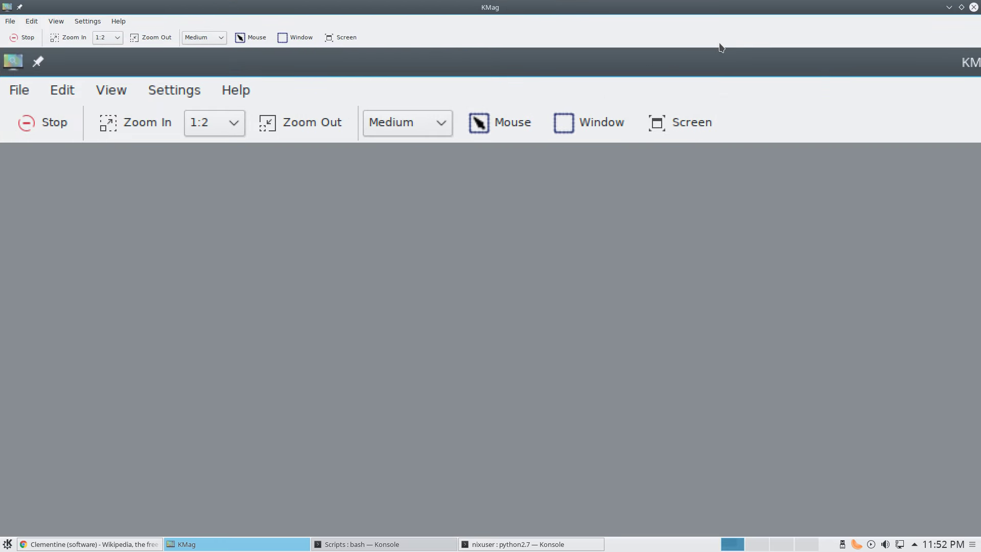
double_click(723, 10)
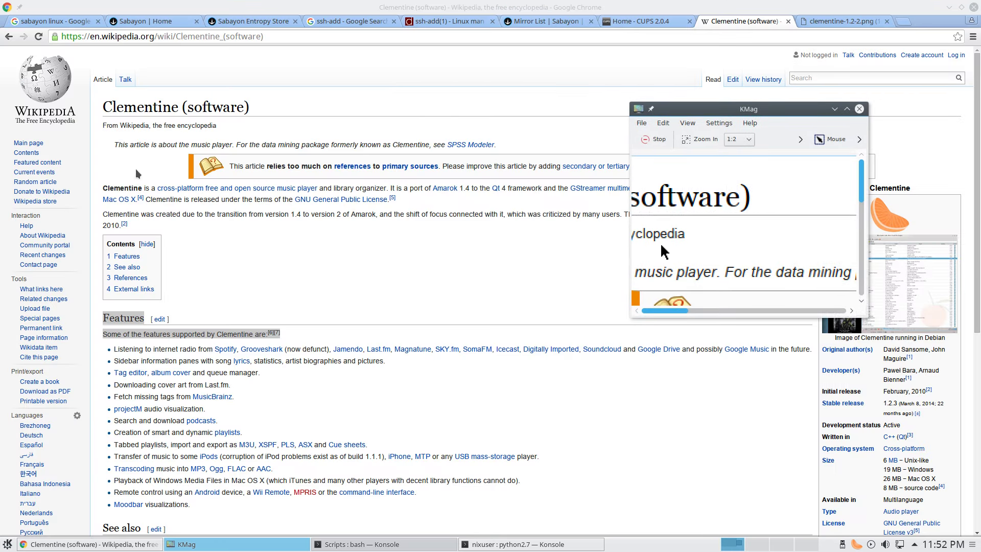
- Look through KMag's File, View and Settings menus without changing anything
left_click(498, 262)
left_click(688, 306)
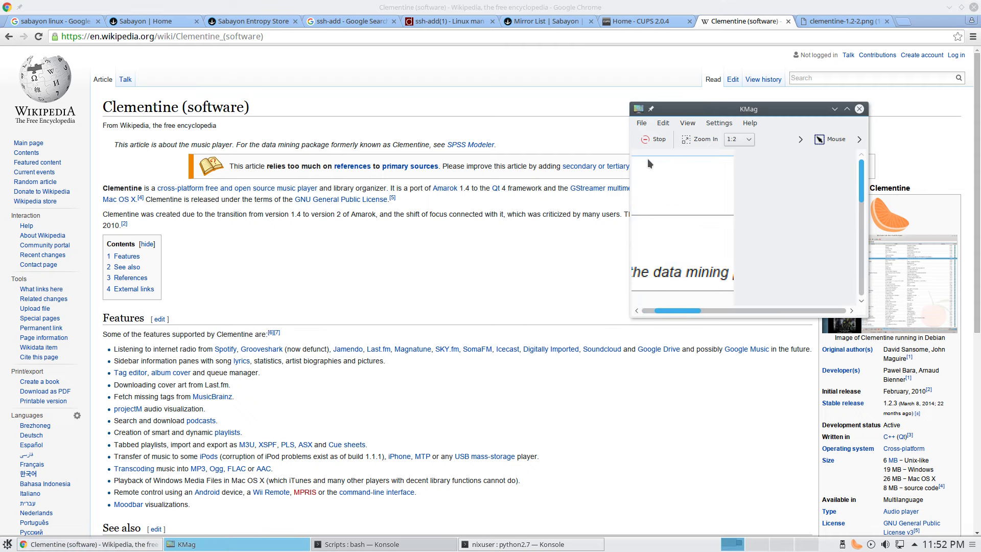
left_click(641, 123)
mouse_move(671, 126)
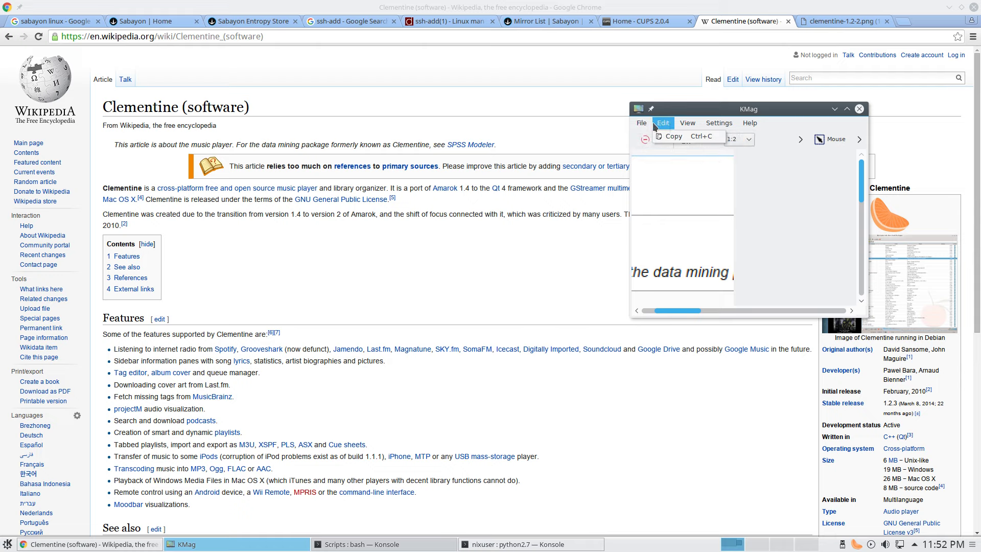
left_click(802, 220)
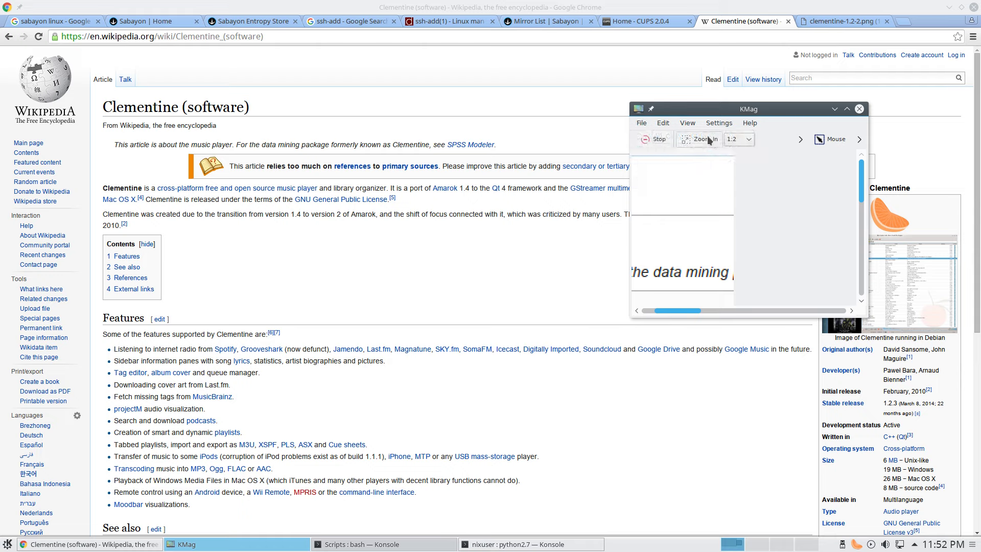
left_click(688, 123)
mouse_move(719, 123)
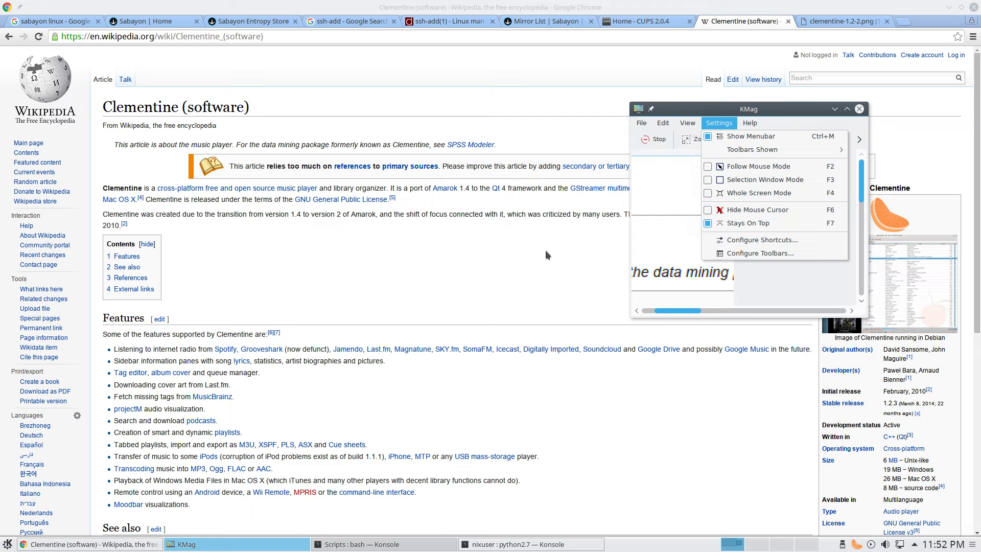
left_click(663, 223)
left_click_drag(682, 311, 654, 315)
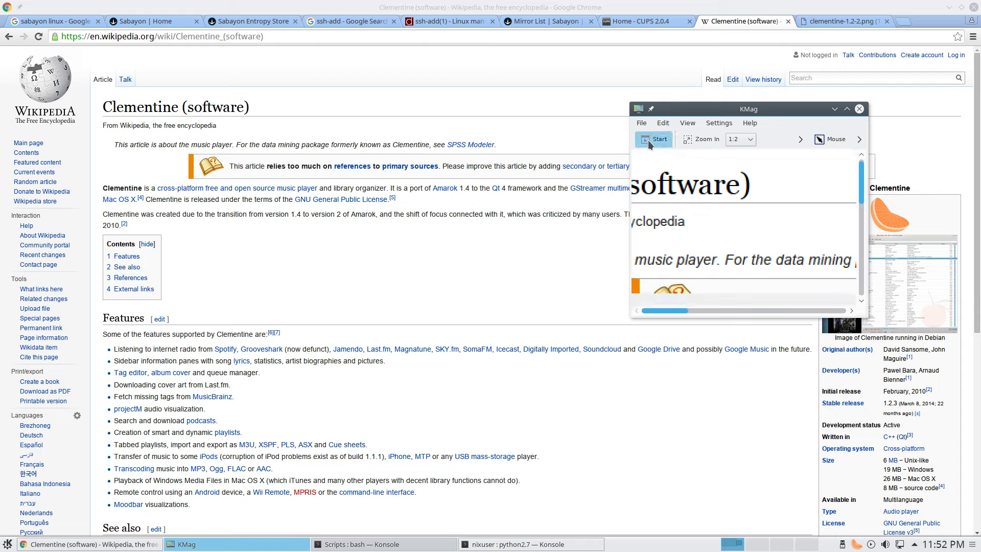
- Select the Features list, restart live magnification in Follow Mouse Mode, then close KMag
left_click(475, 254)
left_click_drag(475, 254, 672, 454)
left_click(657, 151)
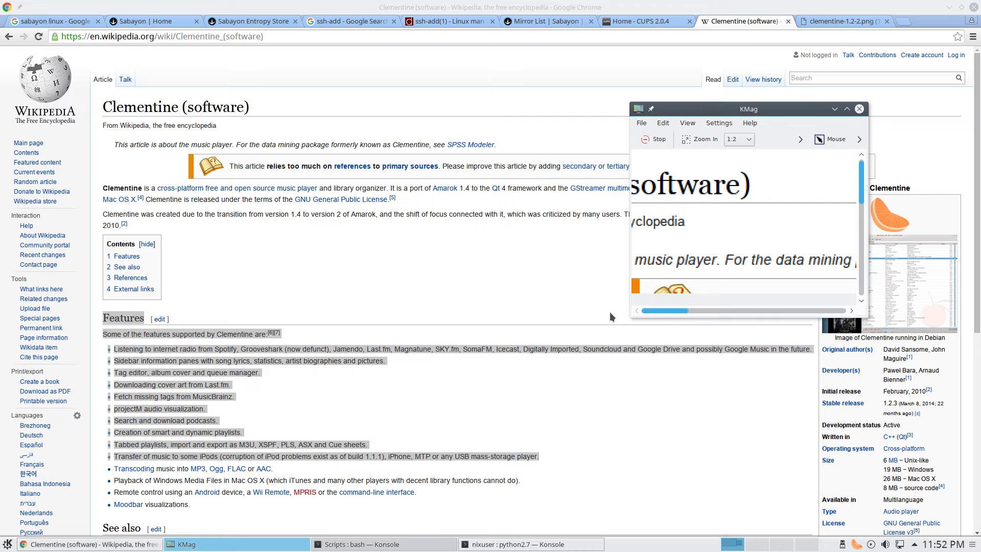
left_click(830, 138)
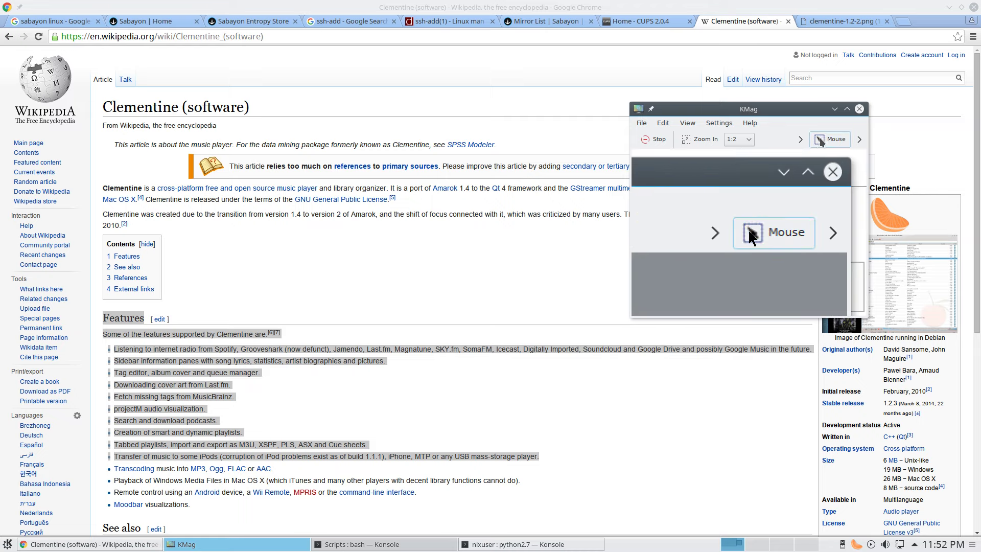
left_click(859, 109)
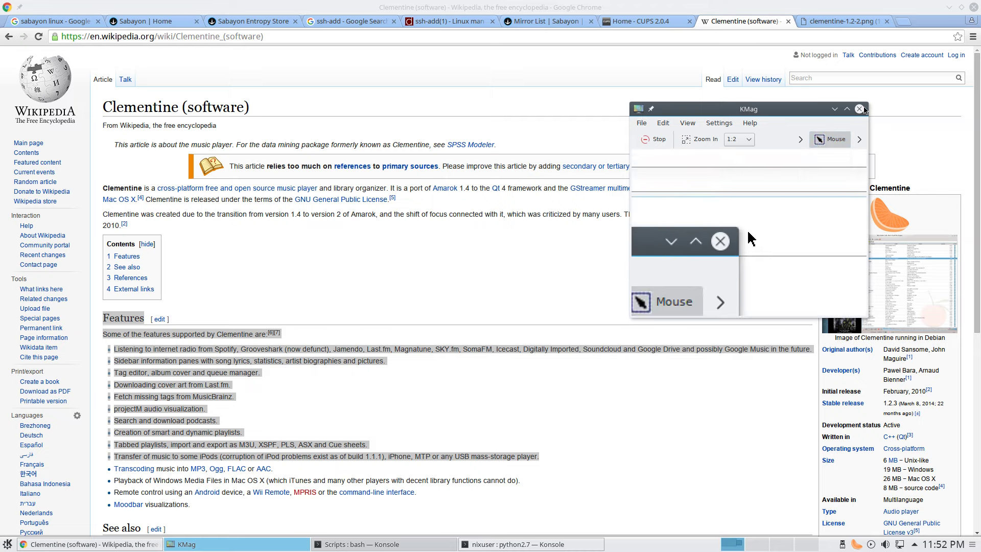
- Launch the Scientific Calculator from Utilities and switch it to Science Mode
left_click(7, 544)
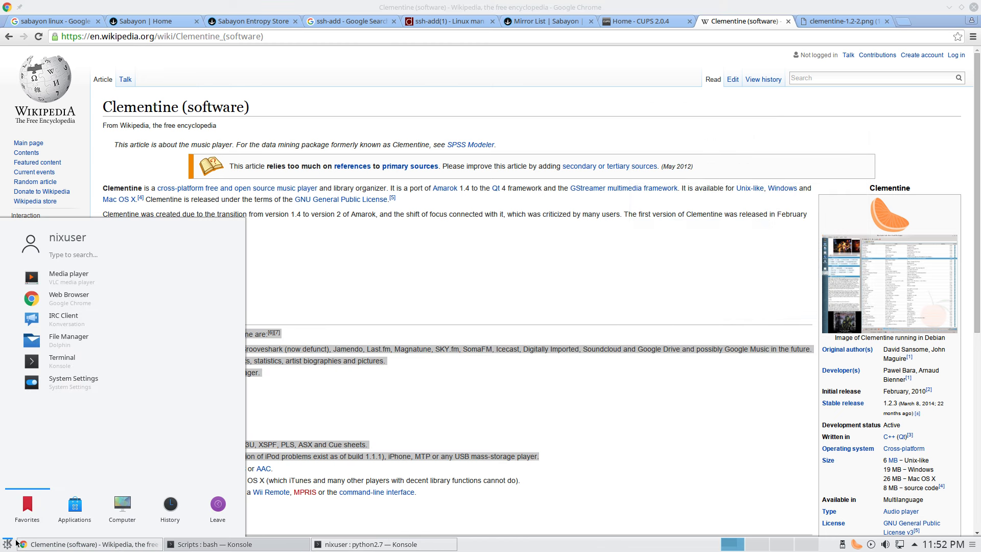
left_click(74, 519)
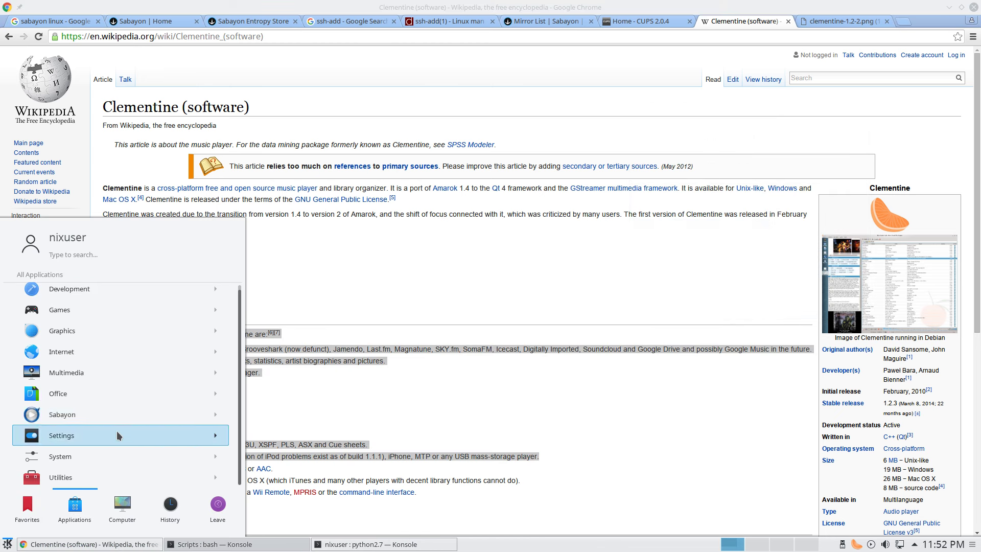
left_click(100, 479)
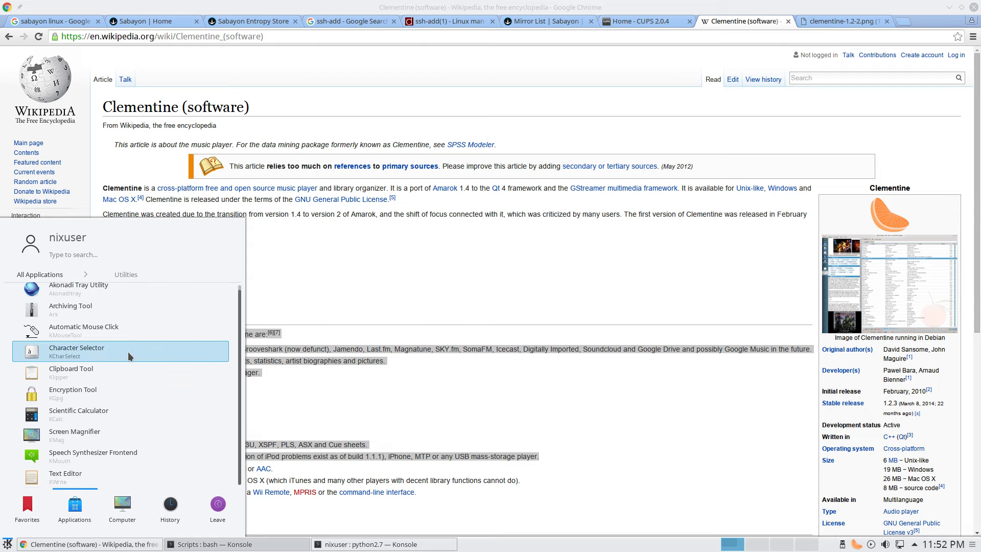
left_click(95, 414)
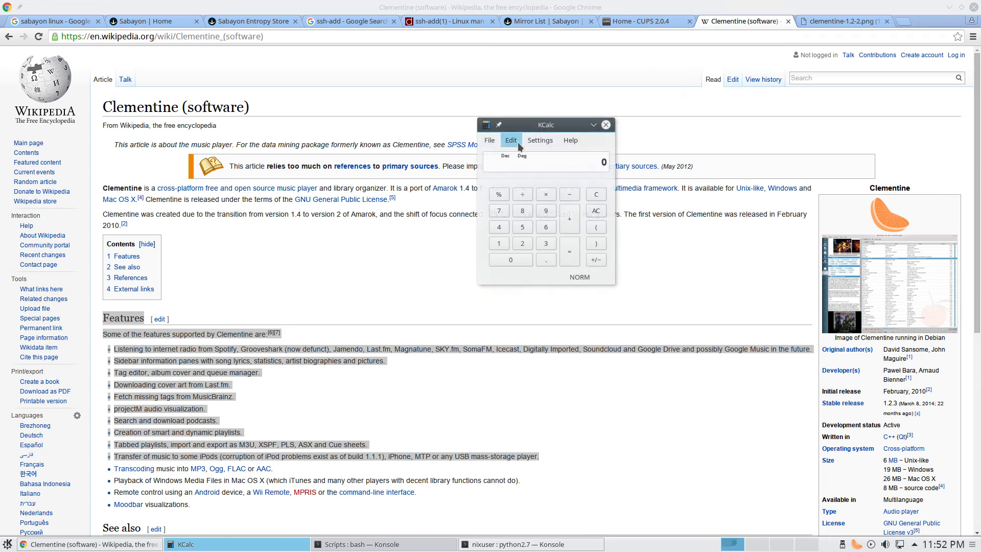
left_click(517, 143)
mouse_move(532, 139)
left_click(547, 167)
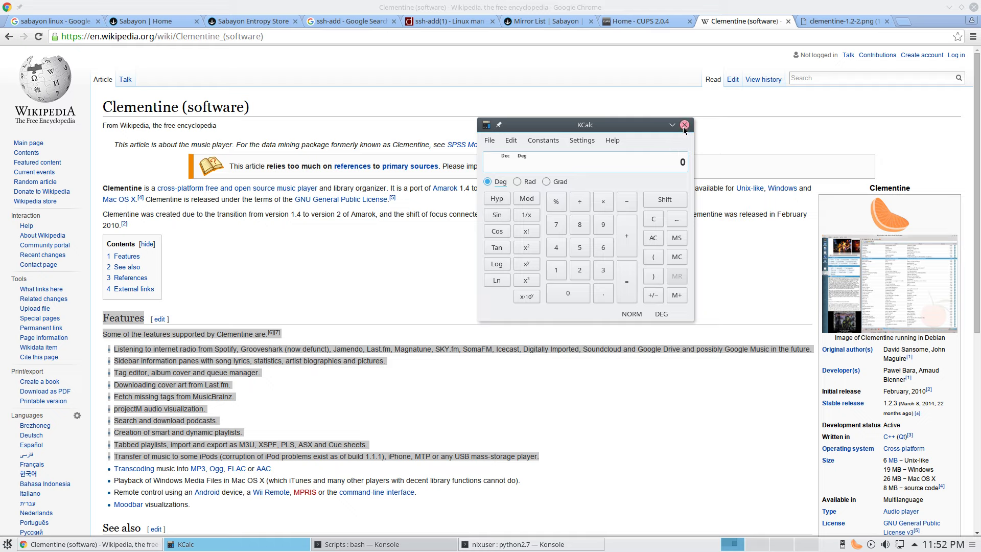
- Set KCalc's display background colour to light cyan #aaffff, save, and close KCalc
left_click(511, 140)
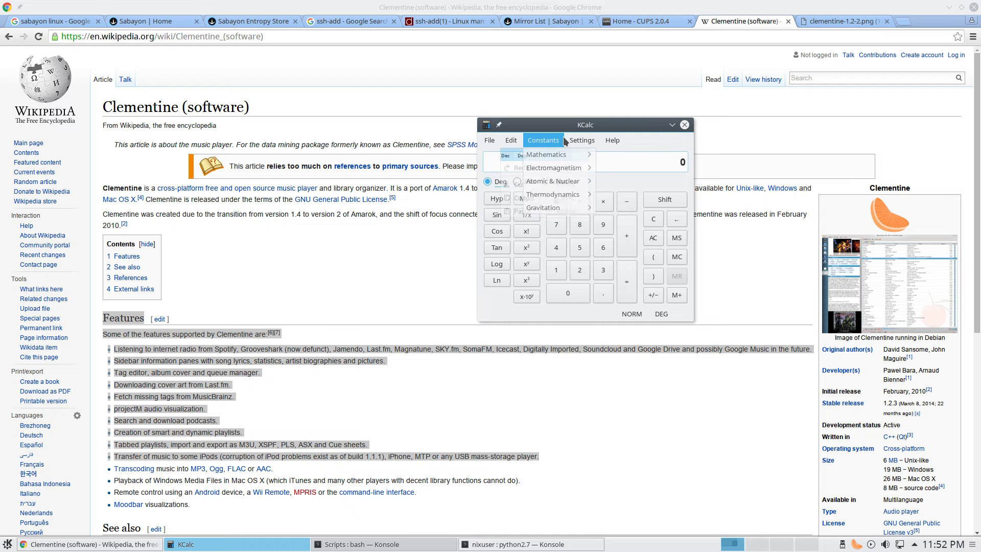
mouse_move(582, 141)
left_click(580, 250)
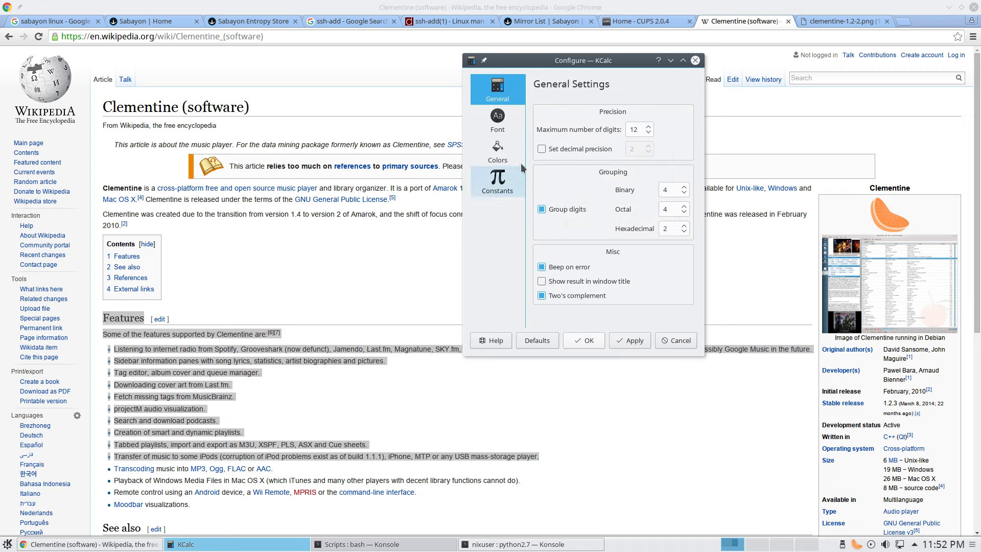
left_click(496, 151)
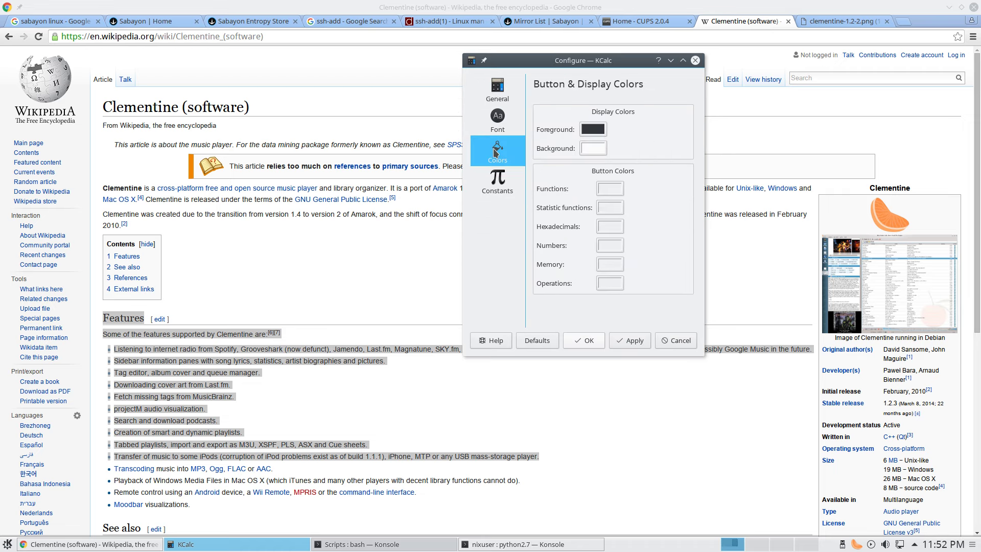
left_click(593, 149)
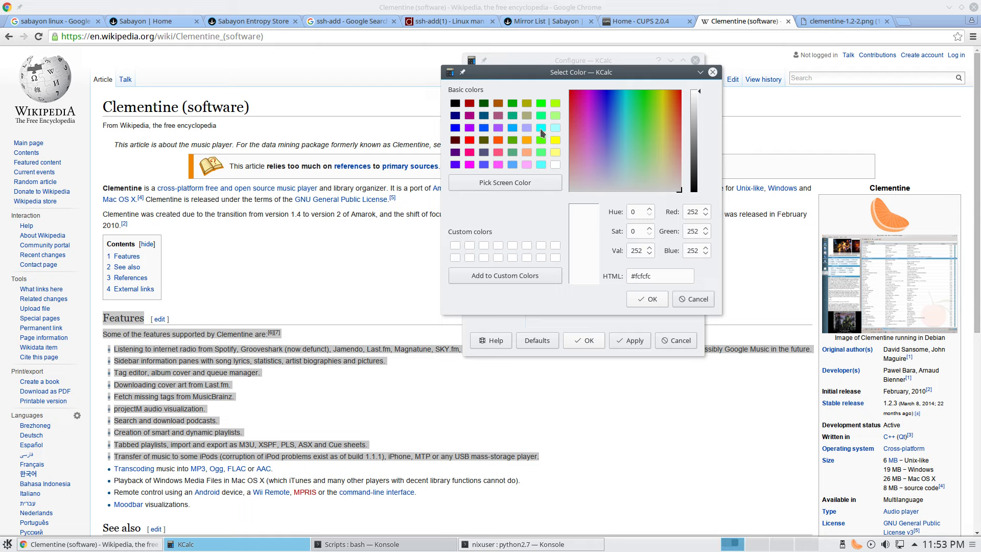
left_click(556, 130)
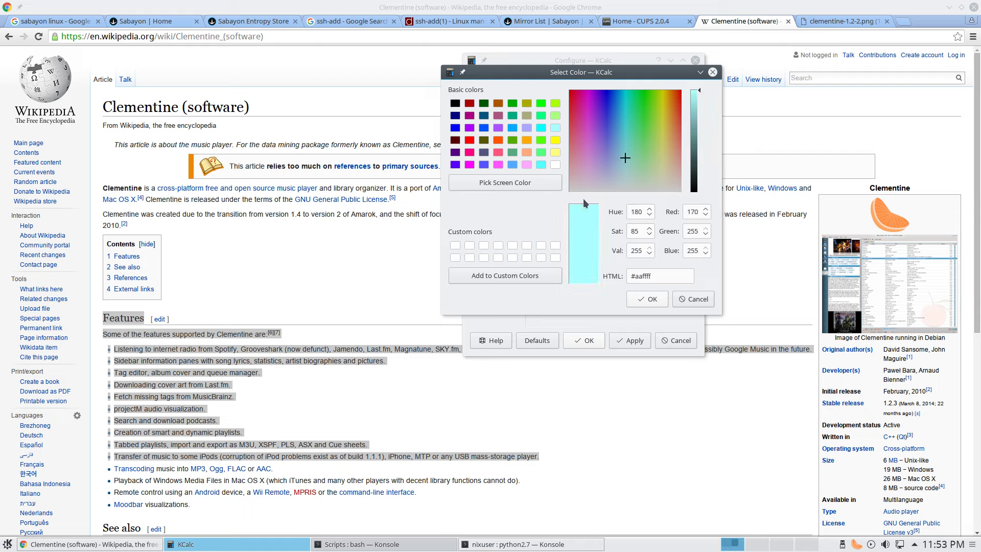
left_click(643, 298)
left_click(628, 338)
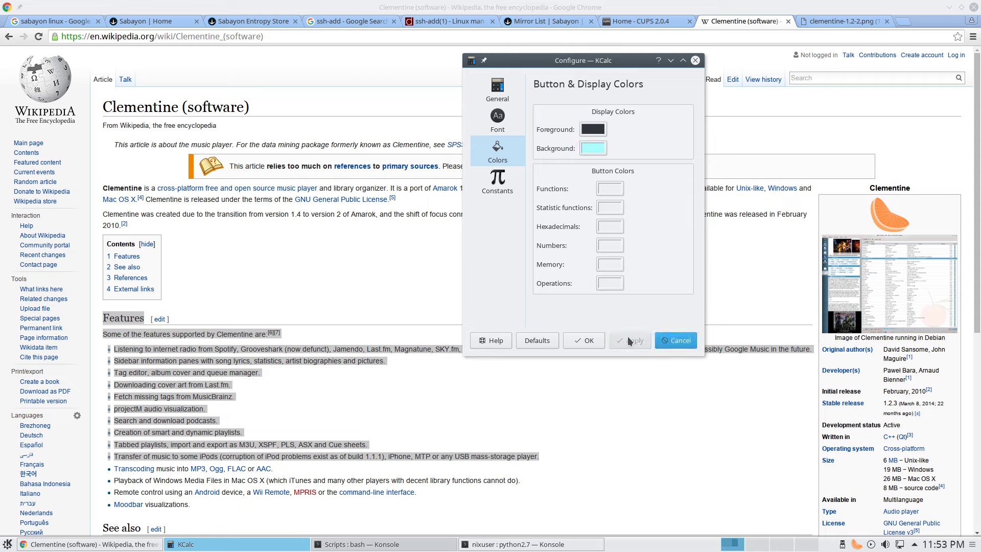
left_click(582, 343)
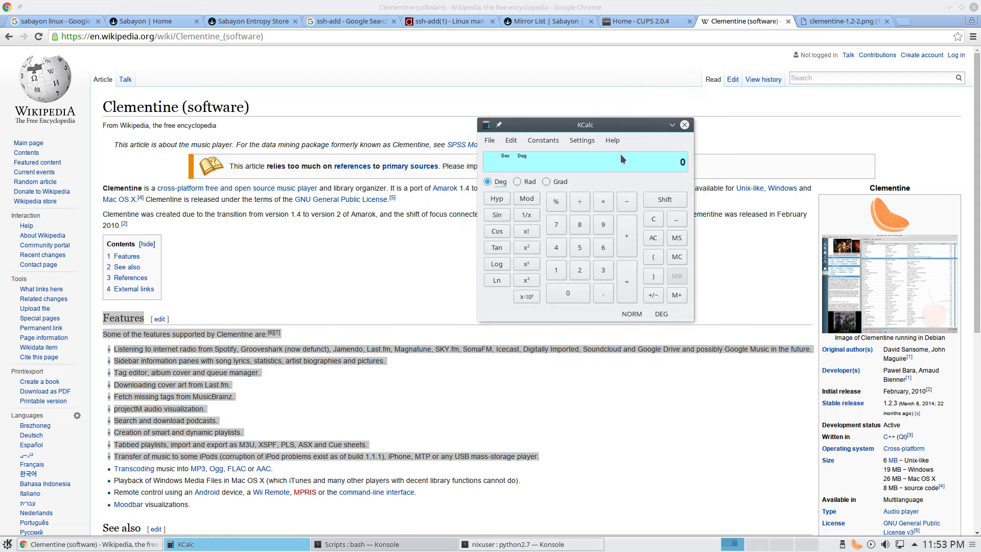
left_click(684, 126)
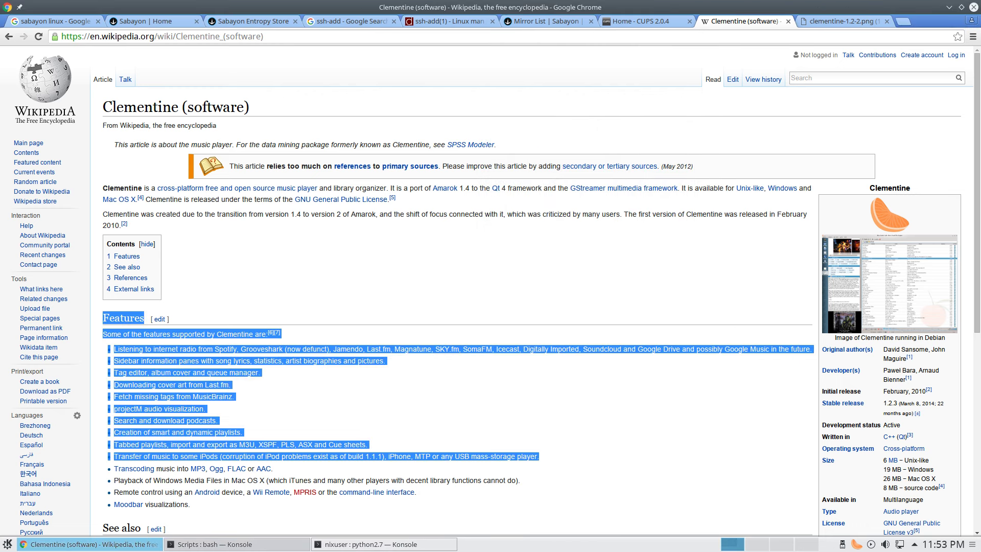
- Show the launcher's full applications list, then dismiss the launcher
left_click(8, 543)
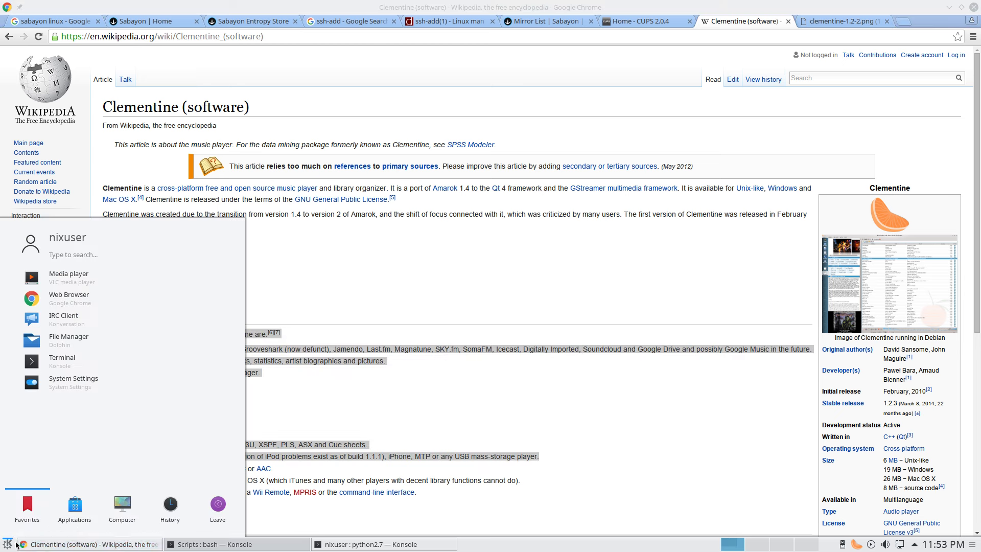
left_click(75, 506)
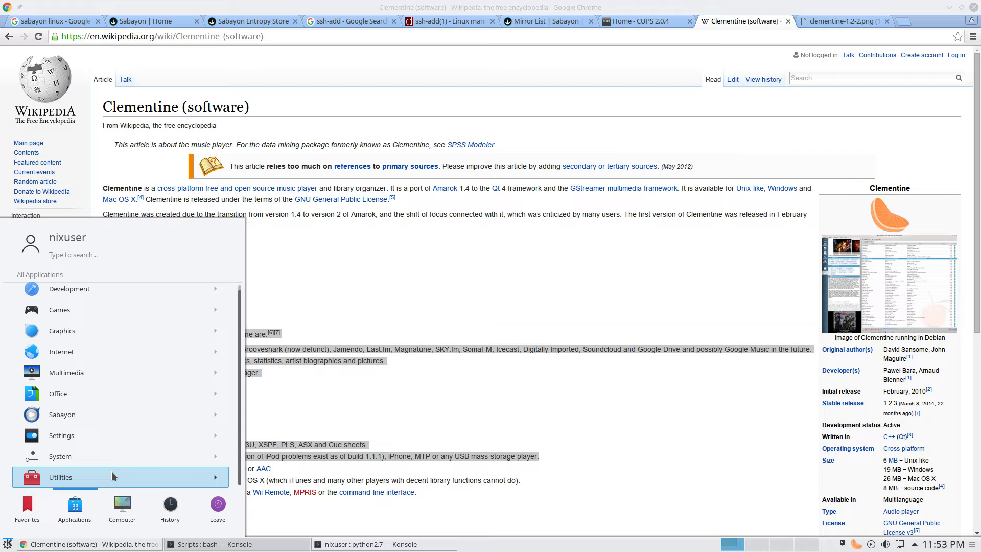
scroll(112, 465, "up", 1)
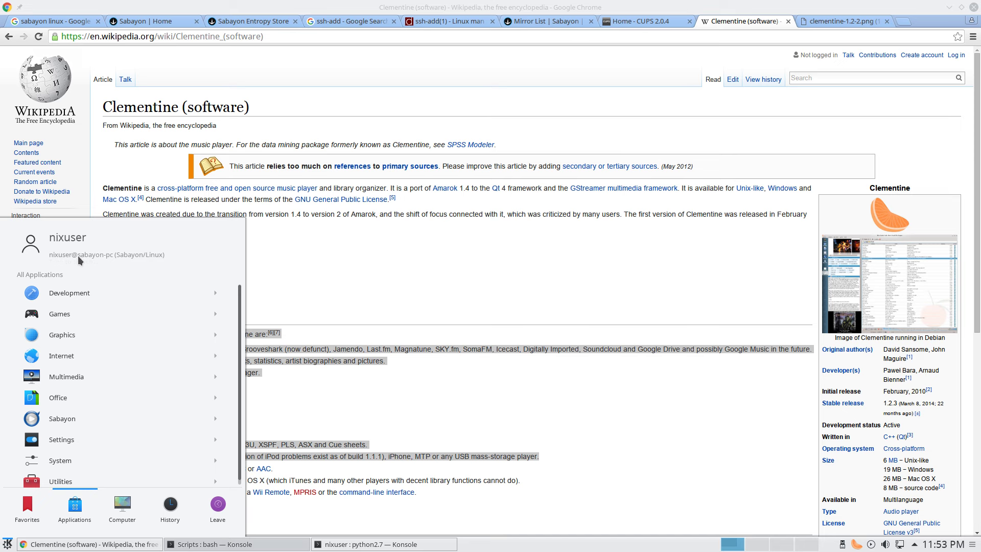
left_click(437, 285)
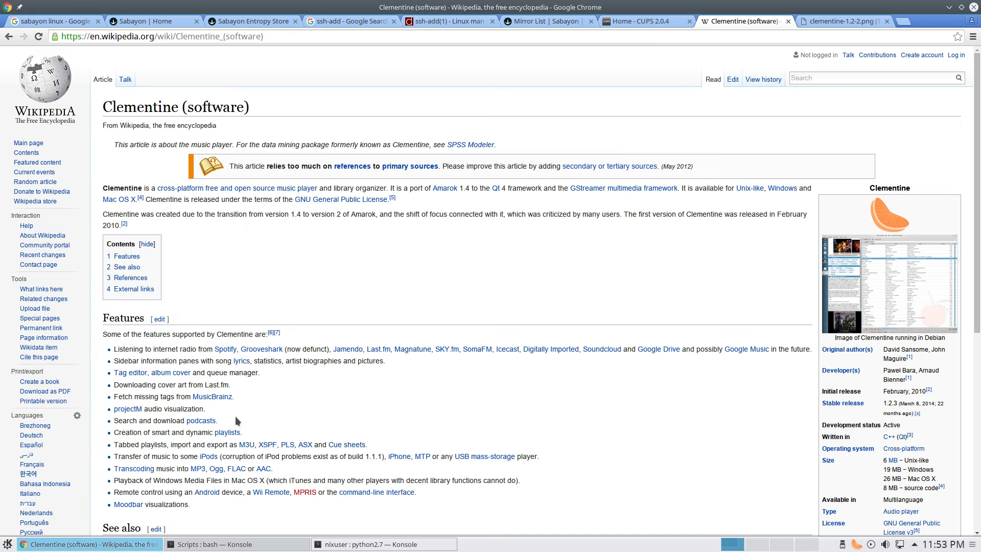
- Minimise Chrome, check the LibreOffice download in Konsole, then minimise it too
left_click(949, 7)
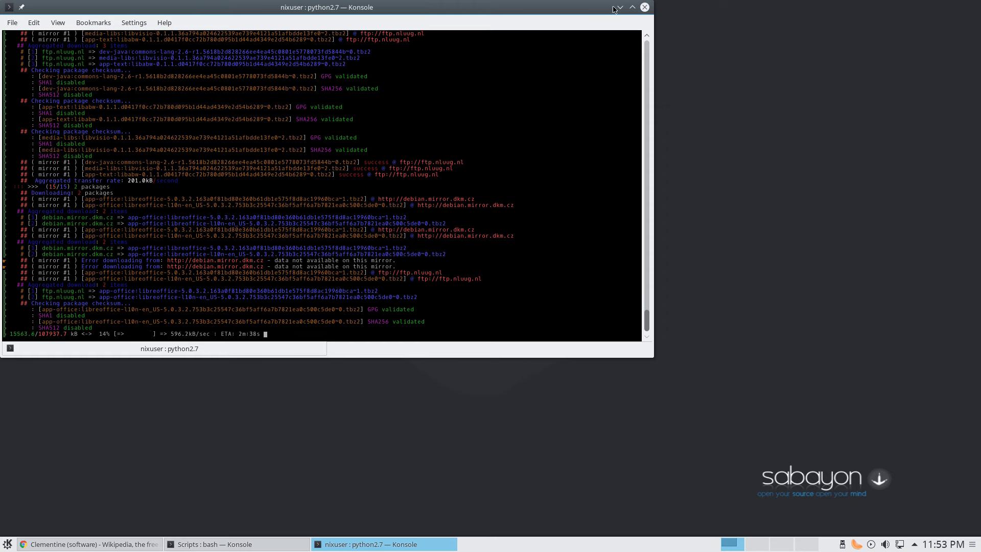
left_click(633, 8)
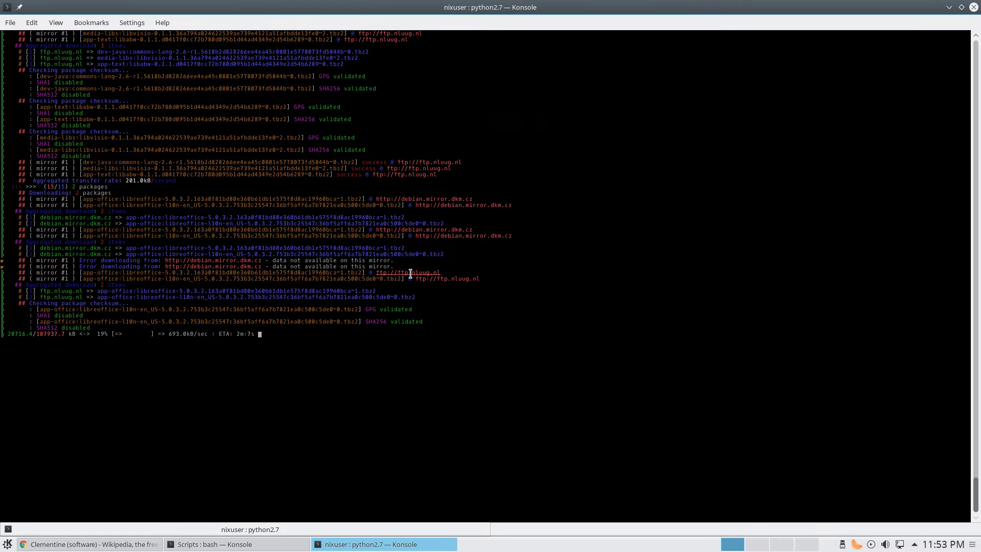
left_click(949, 8)
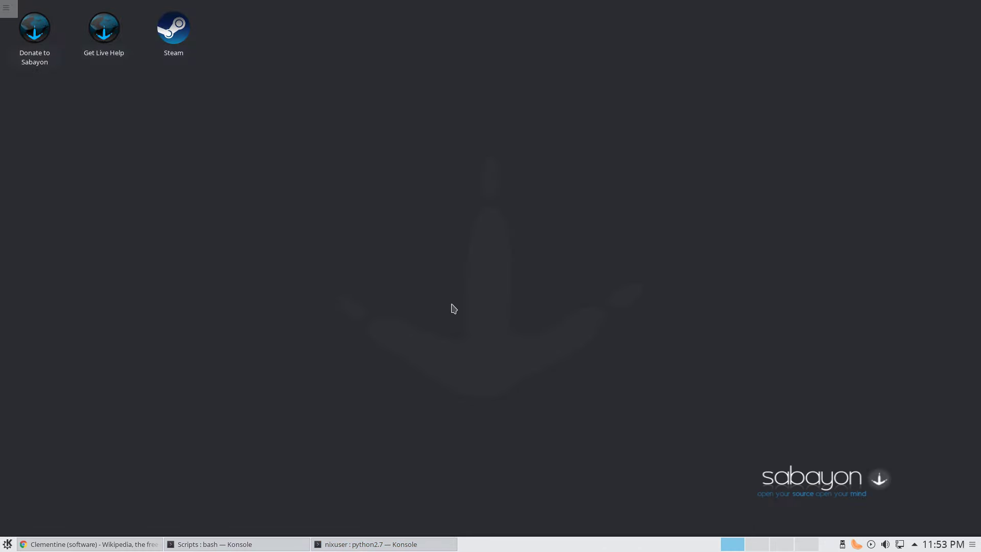
- Open the desktop's Folder View Settings and scroll through the available wallpapers
right_click(454, 309)
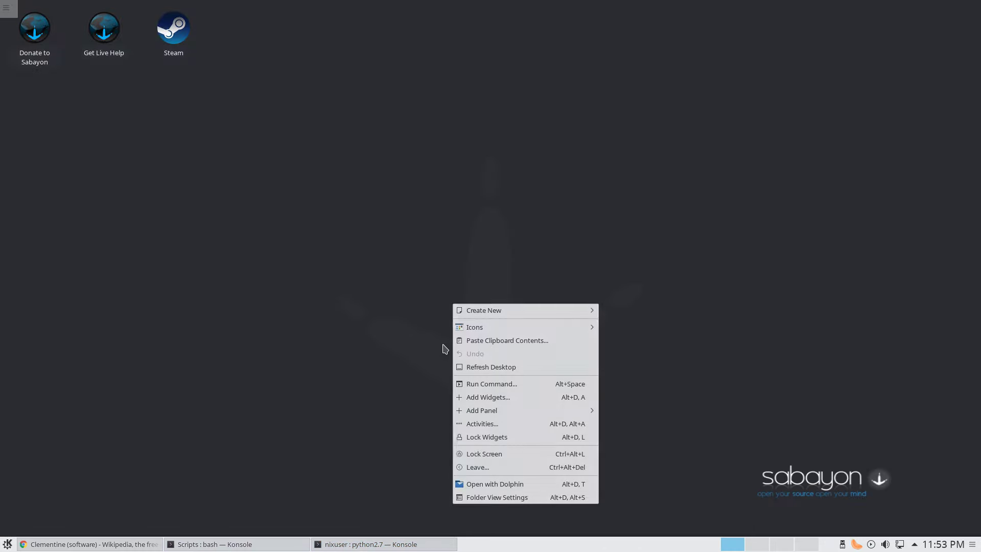
left_click(492, 498)
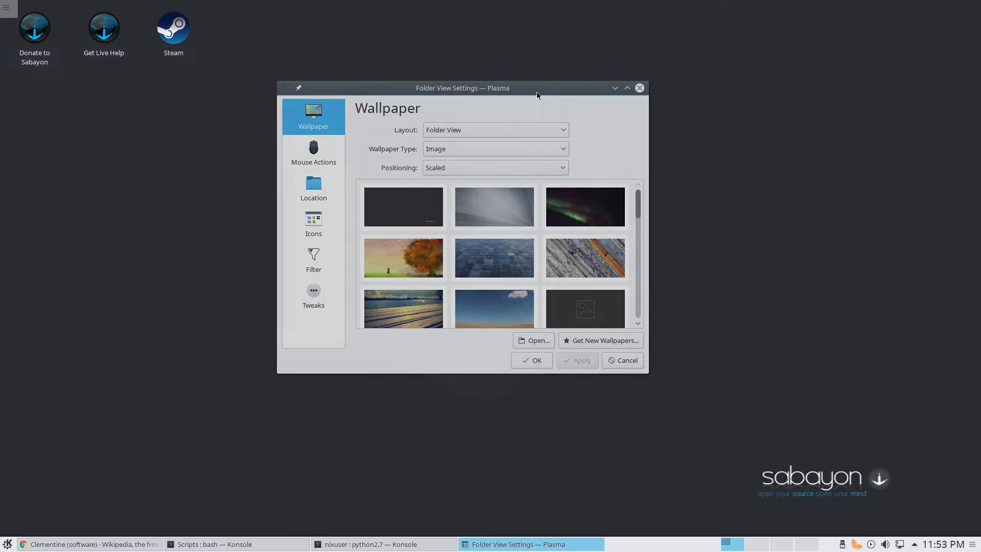
scroll(557, 280, "down", 1)
scroll(556, 279, "down", 1)
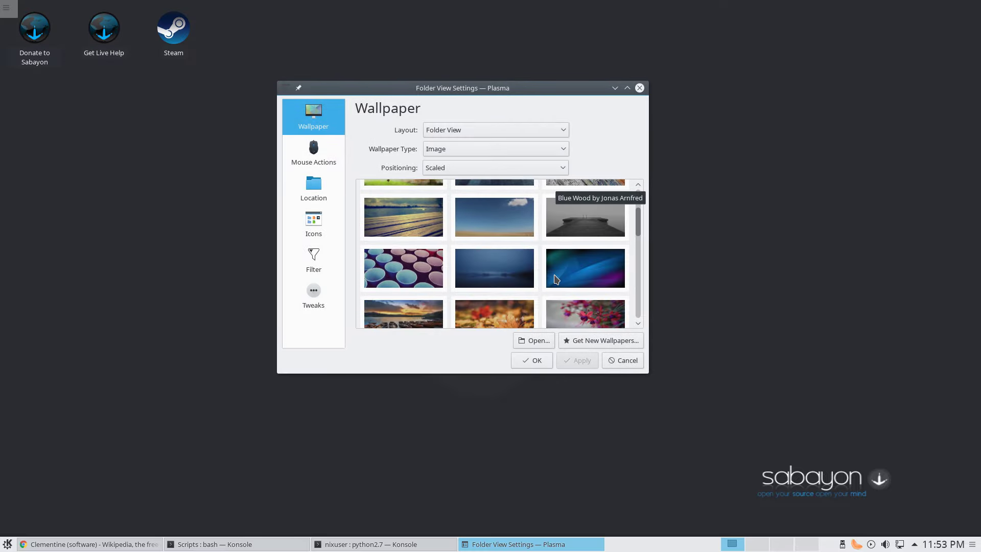
scroll(557, 280, "up", 2)
scroll(556, 280, "down", 1)
scroll(441, 209, "up", 1)
scroll(546, 258, "down", 2)
scroll(547, 258, "down", 3)
scroll(547, 258, "up", 2)
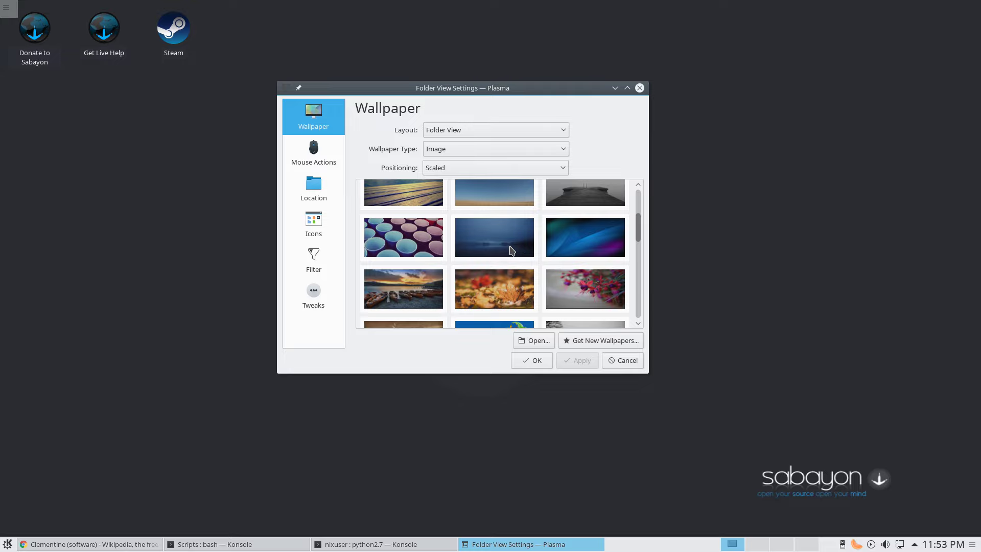
- Try the Darkest Hour, blue Sabayon, teal bubbles and blue pipe wallpapers
left_click(511, 250)
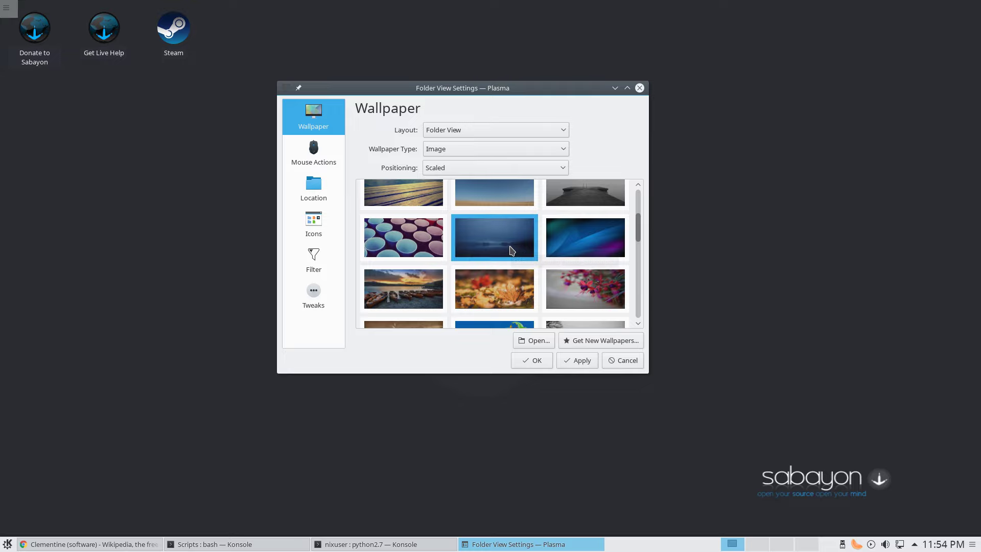
left_click(590, 363)
scroll(517, 245, "down", 2)
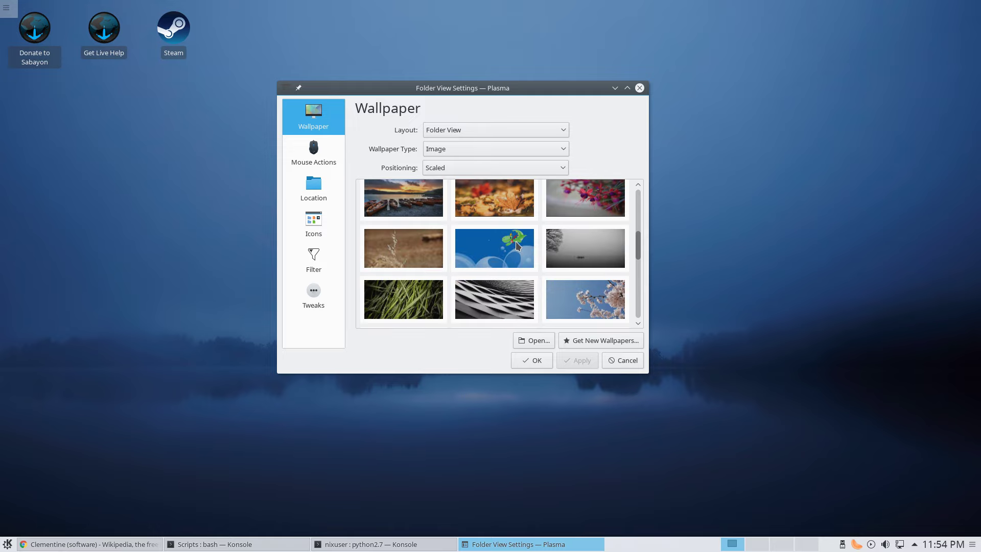
left_click(498, 250)
left_click(581, 359)
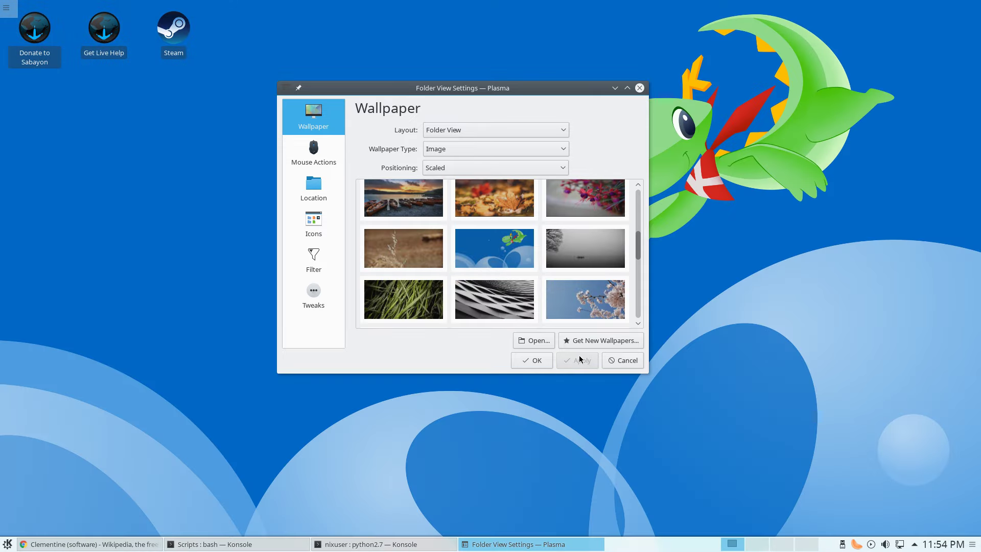
scroll(545, 296, "down", 2)
left_click(406, 260)
left_click(564, 358)
scroll(494, 305, "down", 2)
left_click(497, 232)
left_click(590, 361)
- Try pastel polygon and grey rays, then apply the colourful polygon wallpaper
scroll(507, 289, "down", 2)
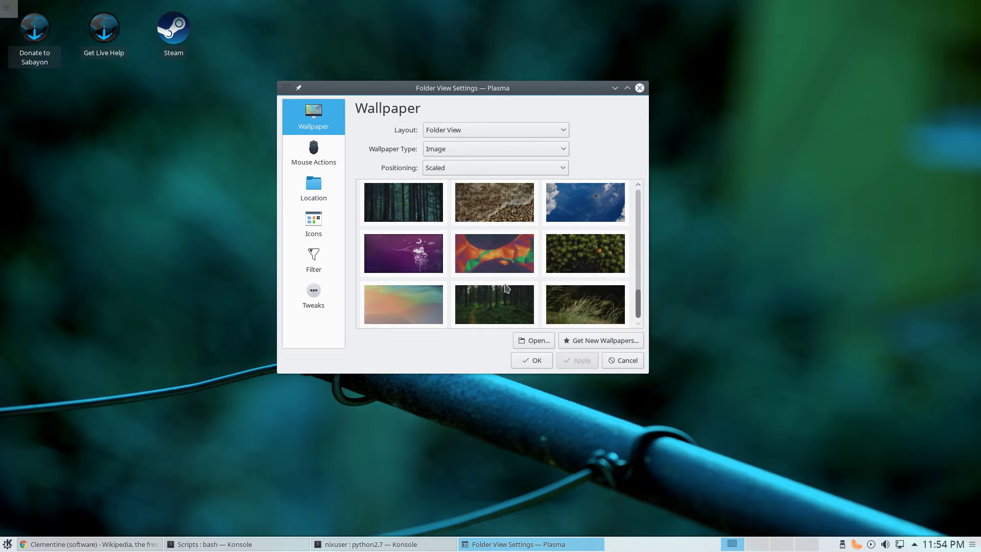
left_click(578, 366)
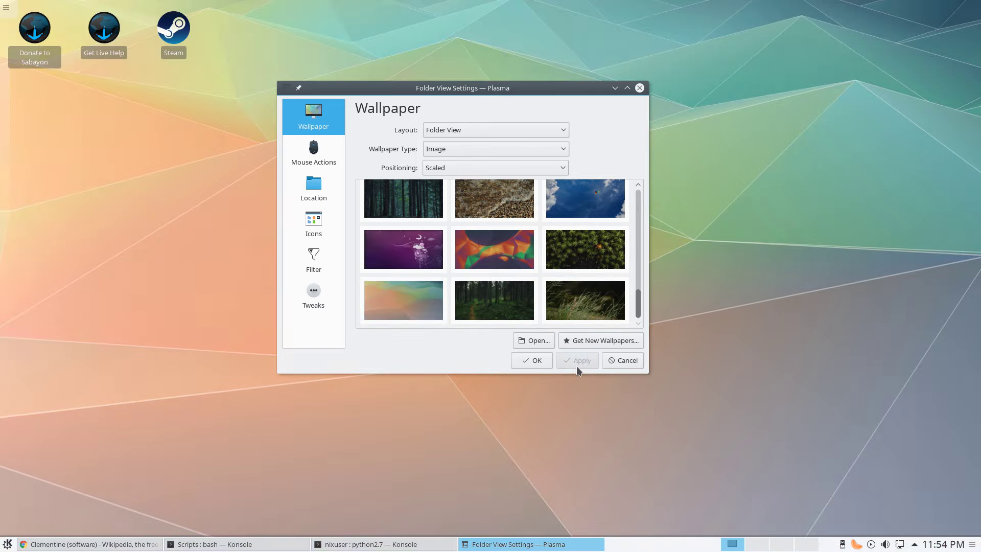
scroll(524, 272, "up", 15)
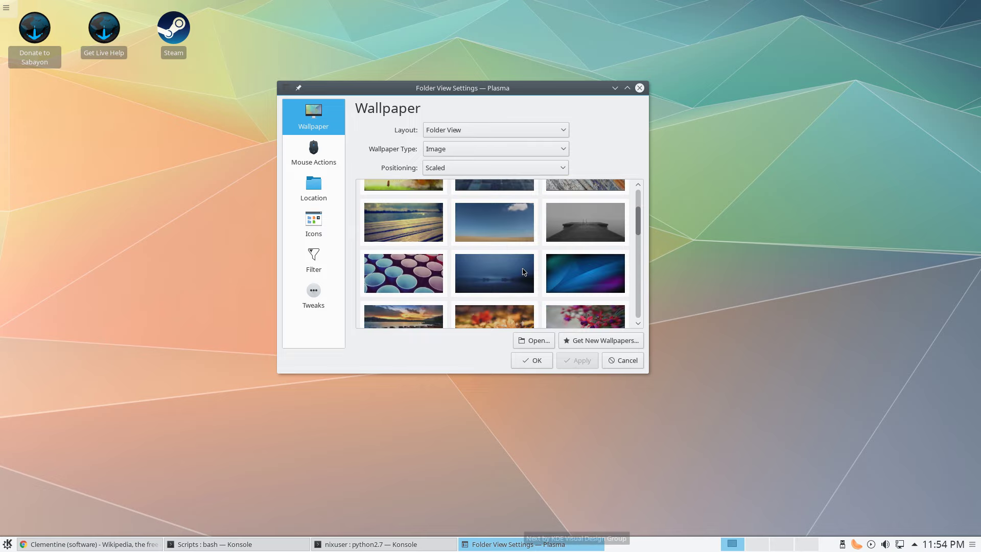
left_click(477, 197)
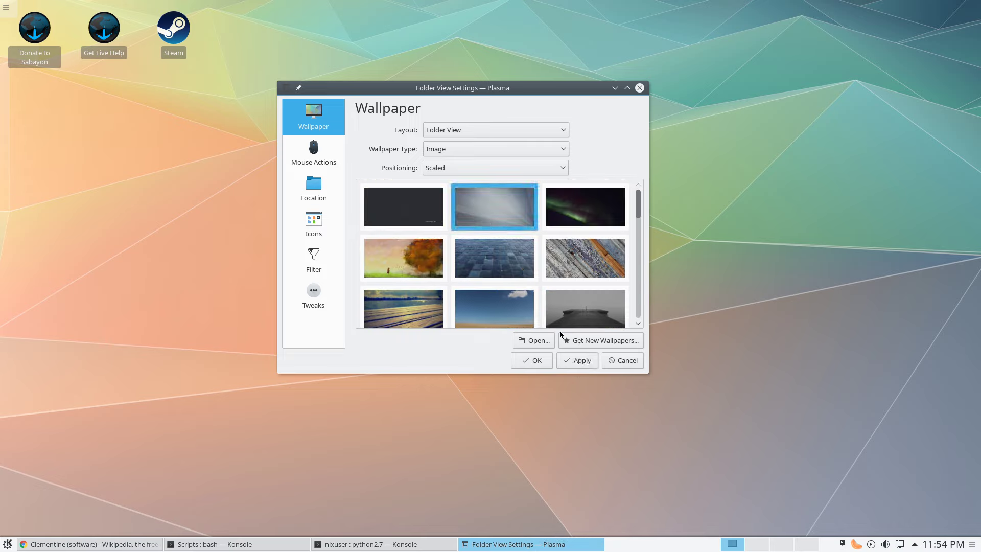
left_click(569, 360)
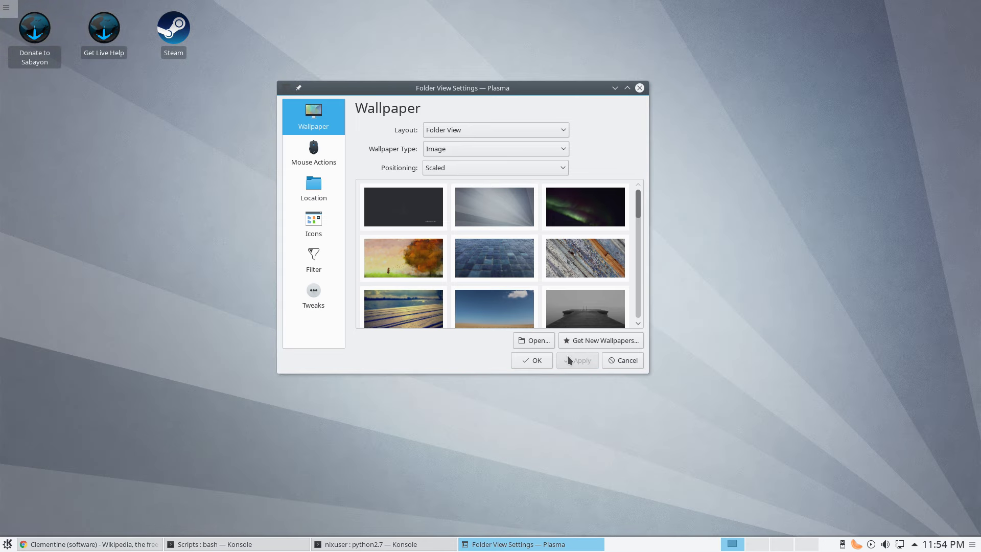
scroll(492, 270, "down", 12)
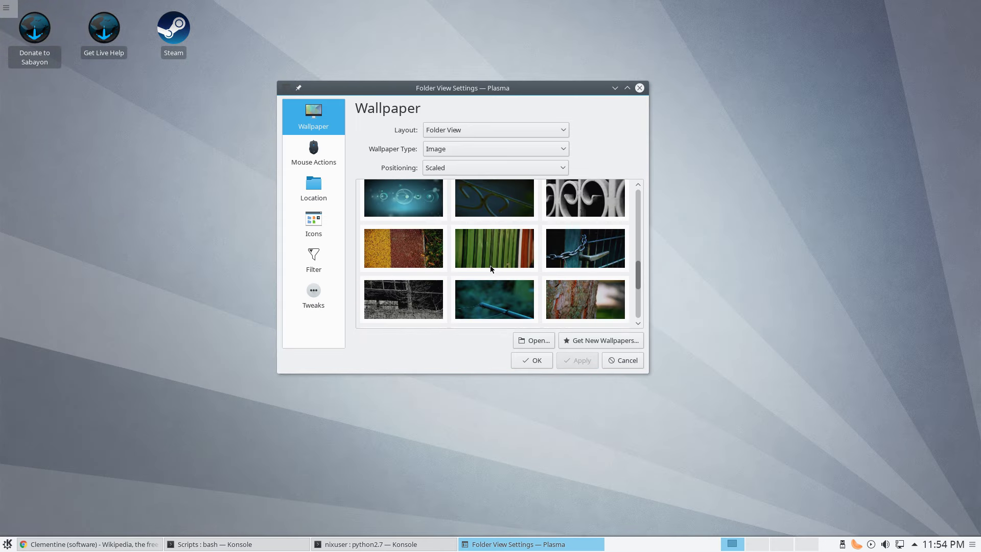
left_click(396, 311)
left_click(565, 360)
left_click(531, 360)
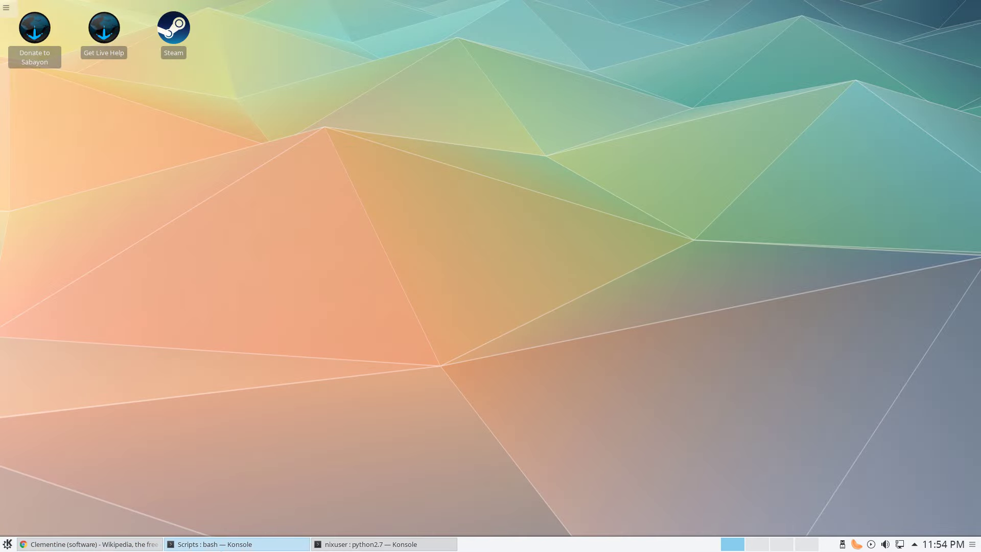
- Switch to the downloading Konsole, peek at the panel's widget list, and open Clementine's tray menu
left_click(230, 543)
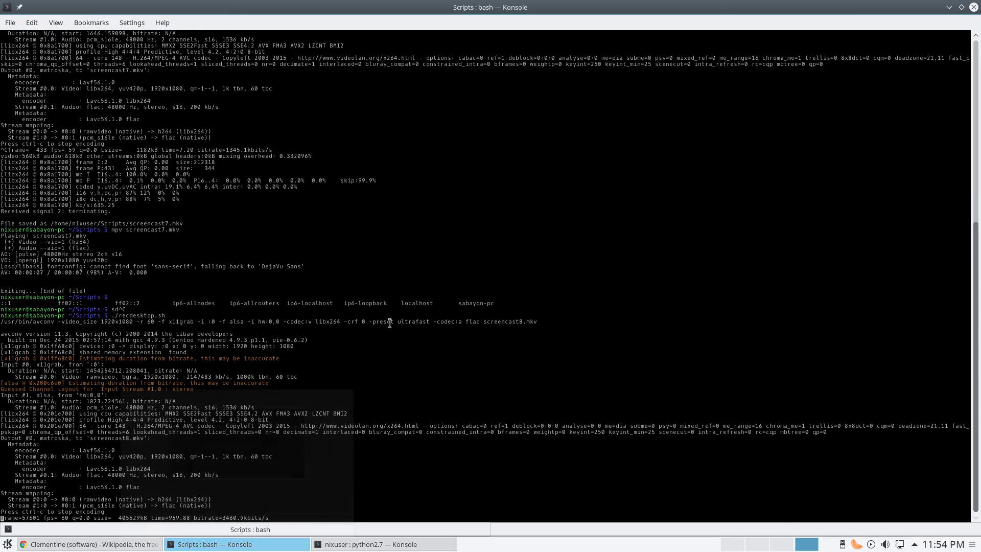
left_click(325, 546)
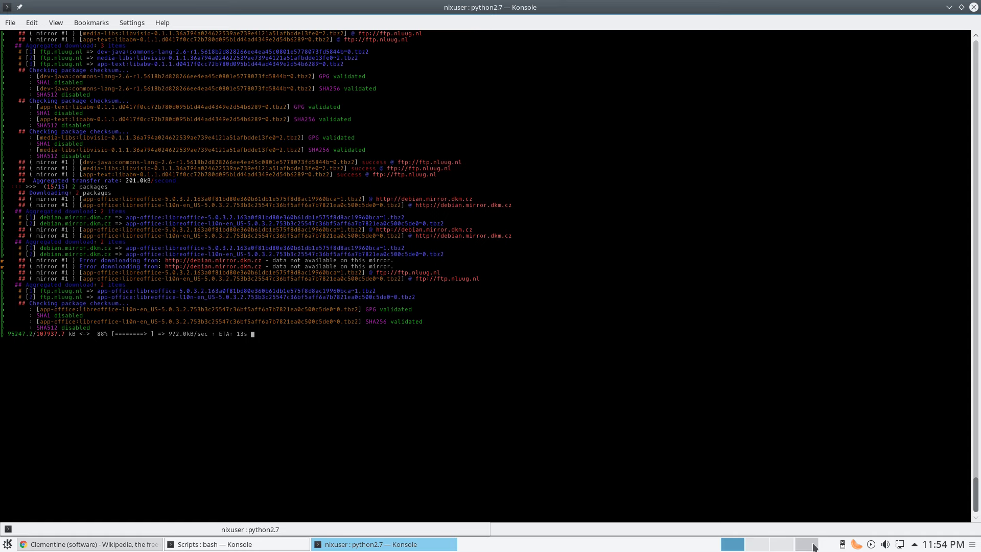
left_click(972, 545)
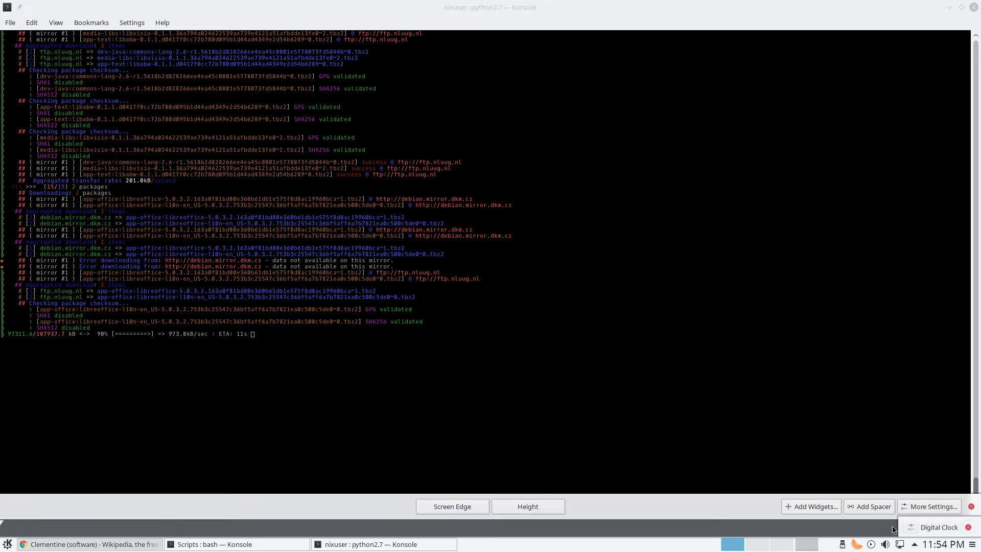
left_click(813, 506)
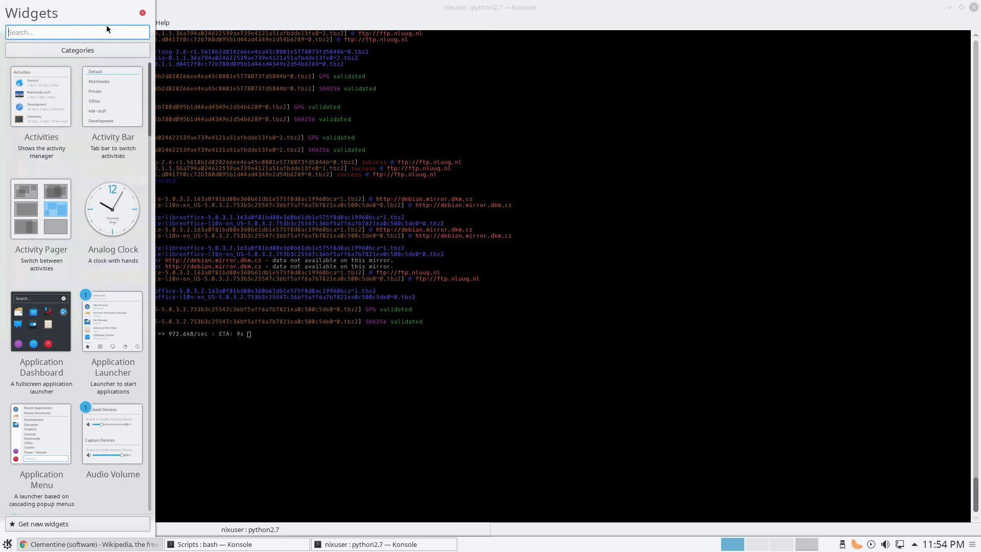
left_click(142, 14)
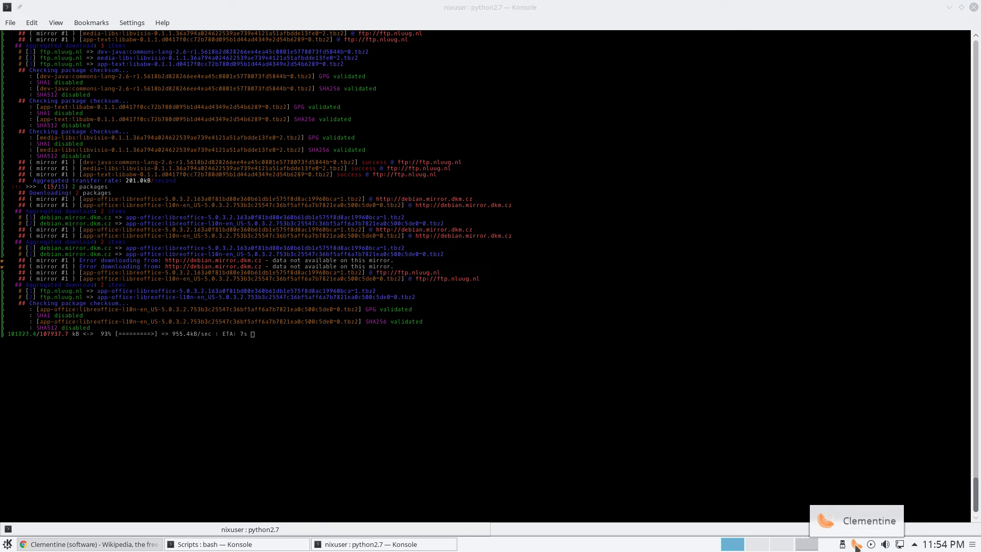
right_click(857, 547)
- Quit Clementine from its tray menu so the LibreOffice install can proceed
left_click(880, 531)
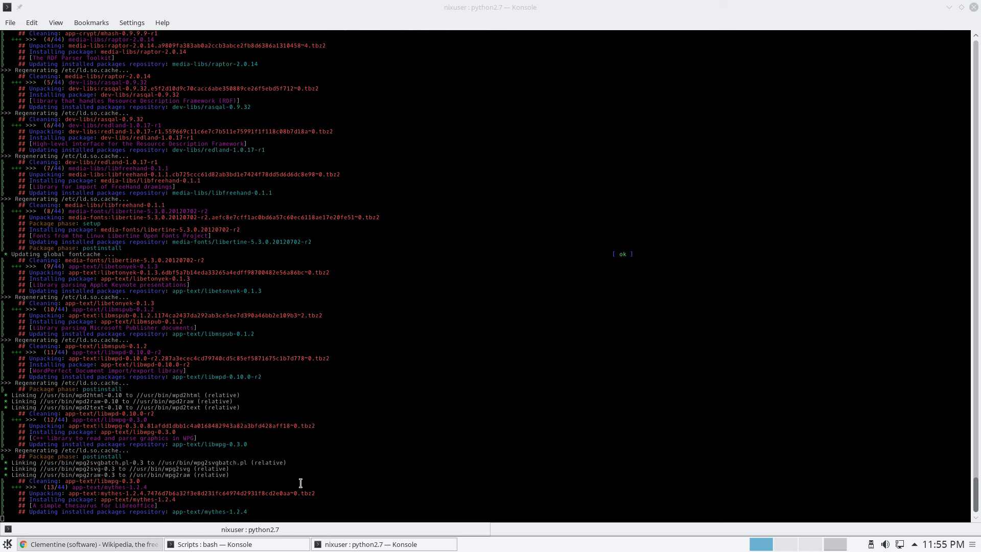
- In a new Chrome tab, search for 'mirror.internode.on.net ubuntu'
left_click(143, 543)
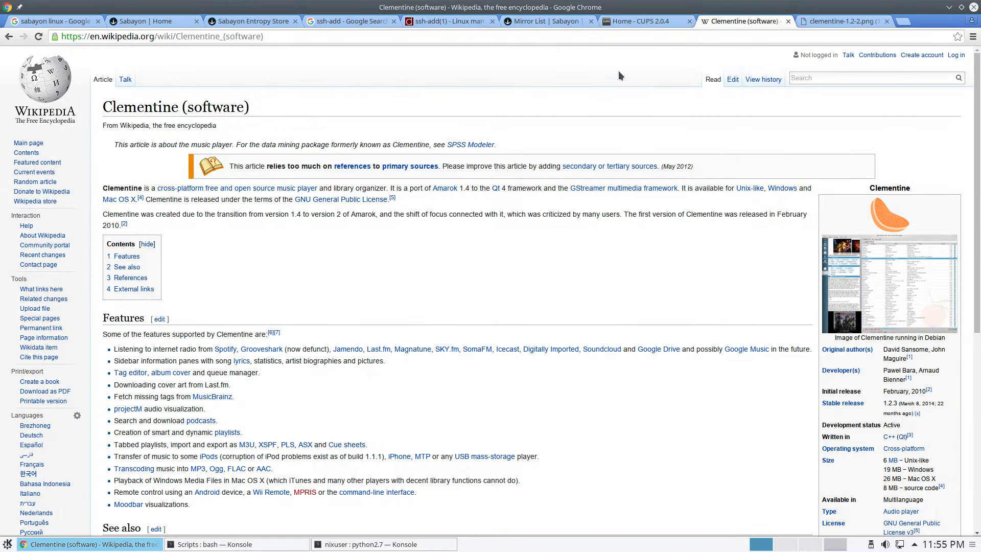
key("ctrl+t")
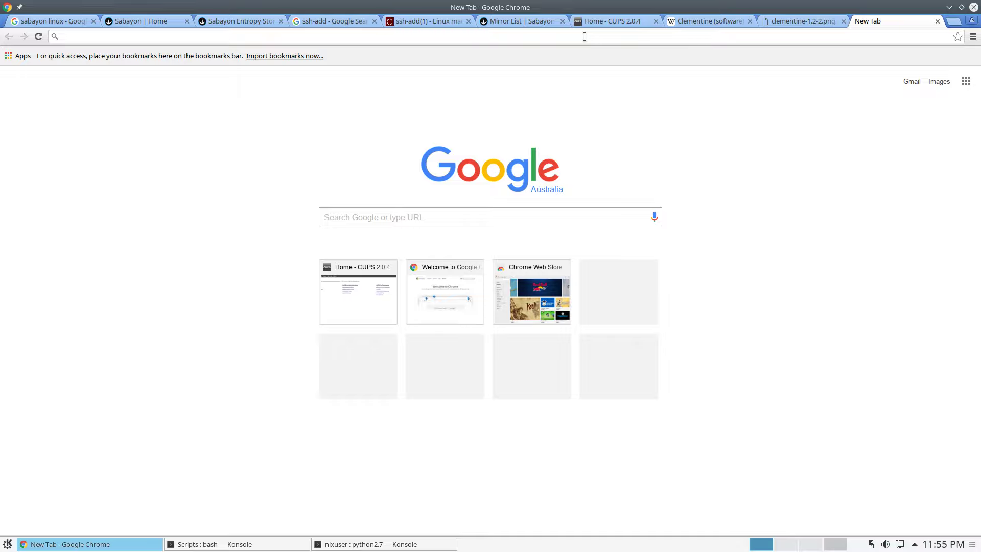
type("mirror.")
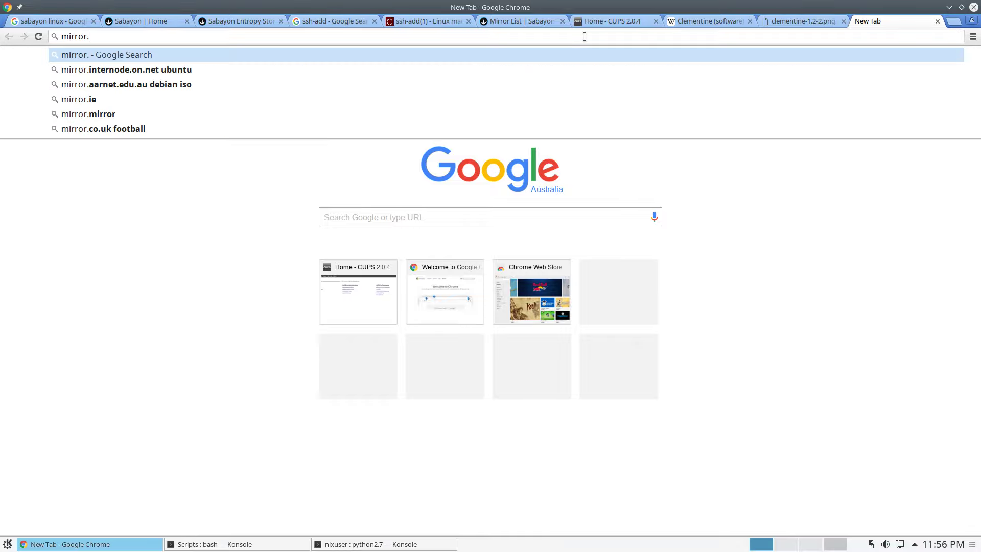
type("i")
key("BackSpace")
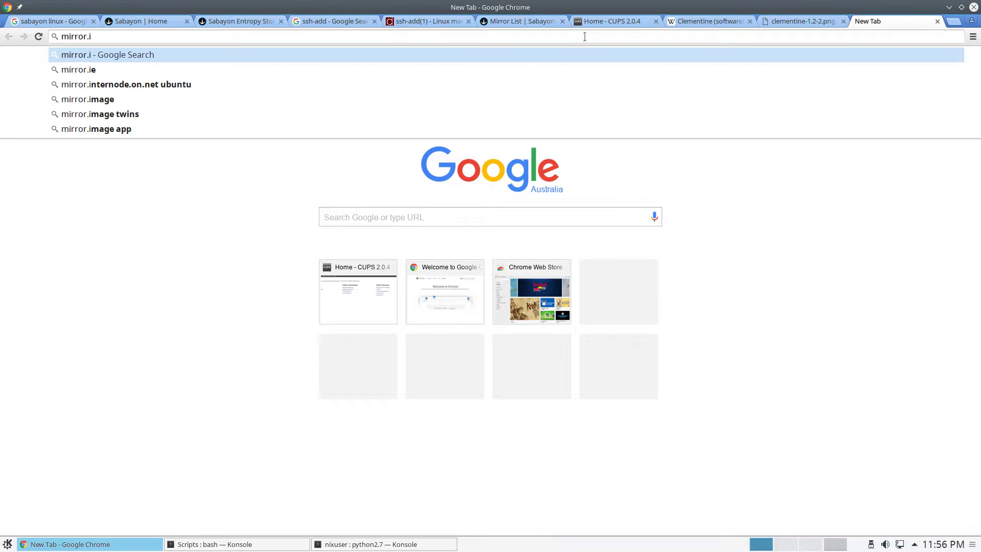
key("Down")
key("Down")
key("Return")
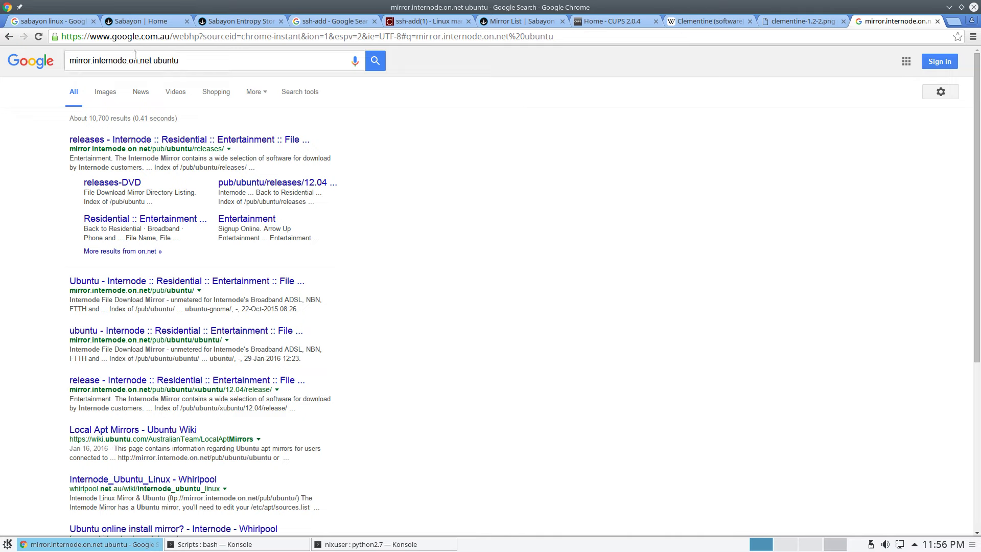
- Load the mirror.internode.on.net site by pasting its host name into the address bar
double_click(164, 61)
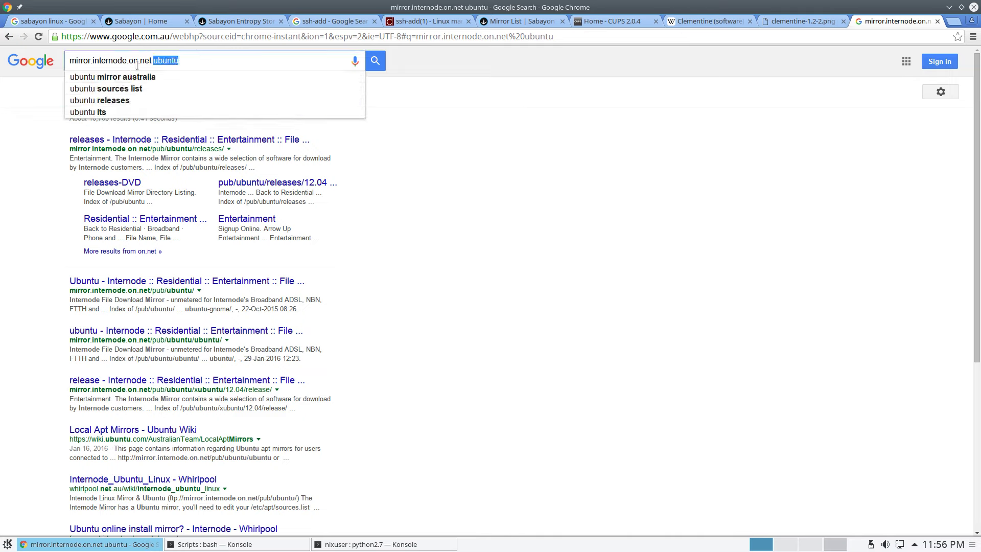
left_click_drag(152, 60, 25, 67)
key("ctrl+c")
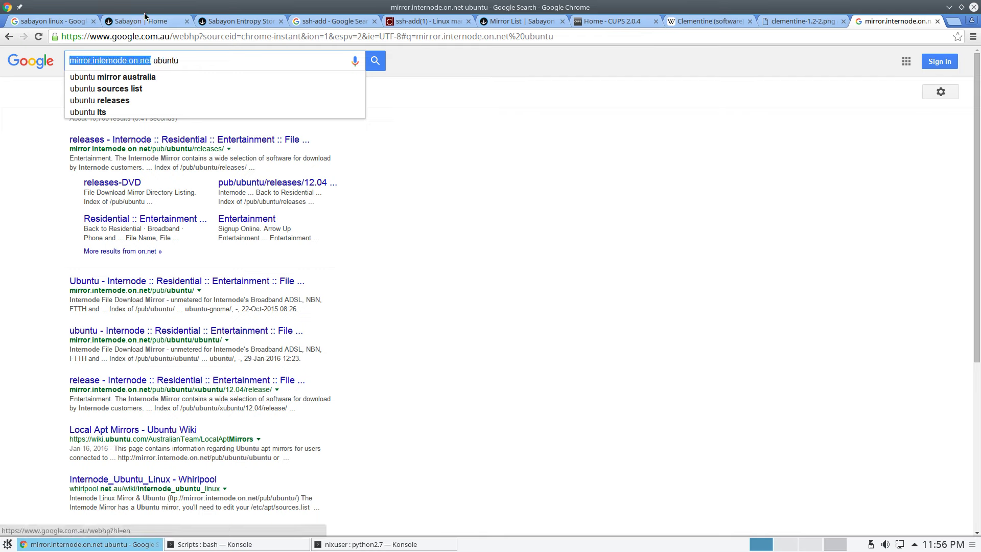
left_click(142, 35)
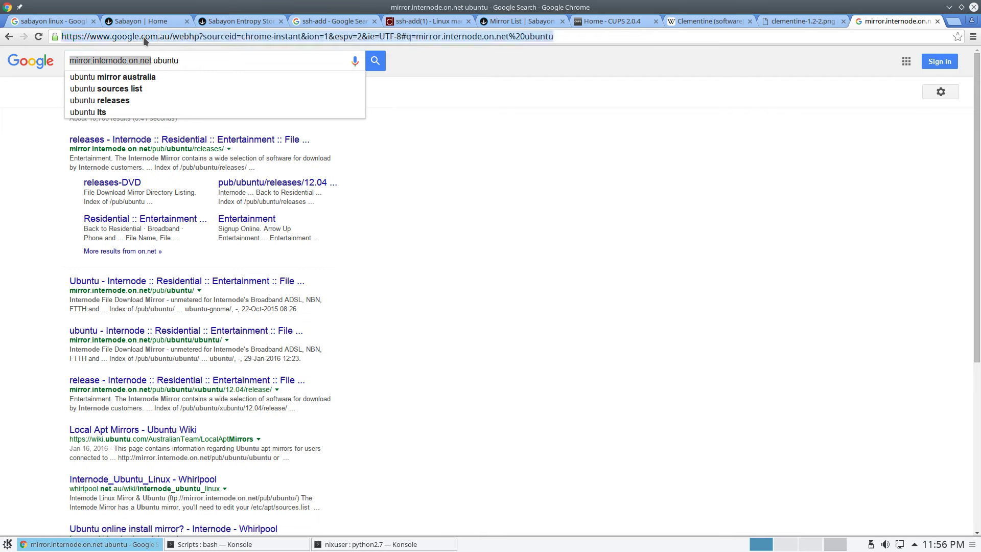
key("ctrl+v")
key("Return")
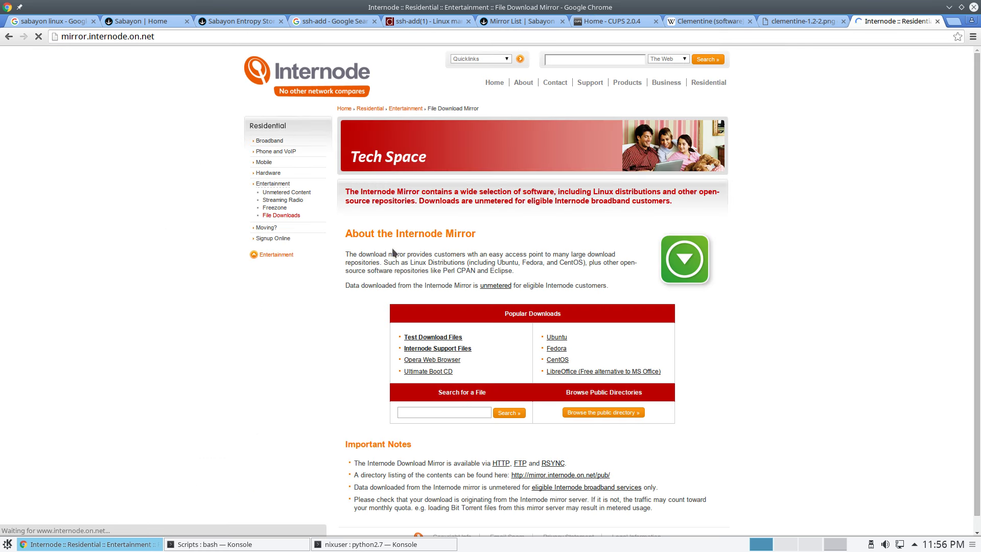
- Browse the mirror's sabayon/iso/monthly folder and scroll the Sabayon 16.02 ISO list
left_click(598, 415)
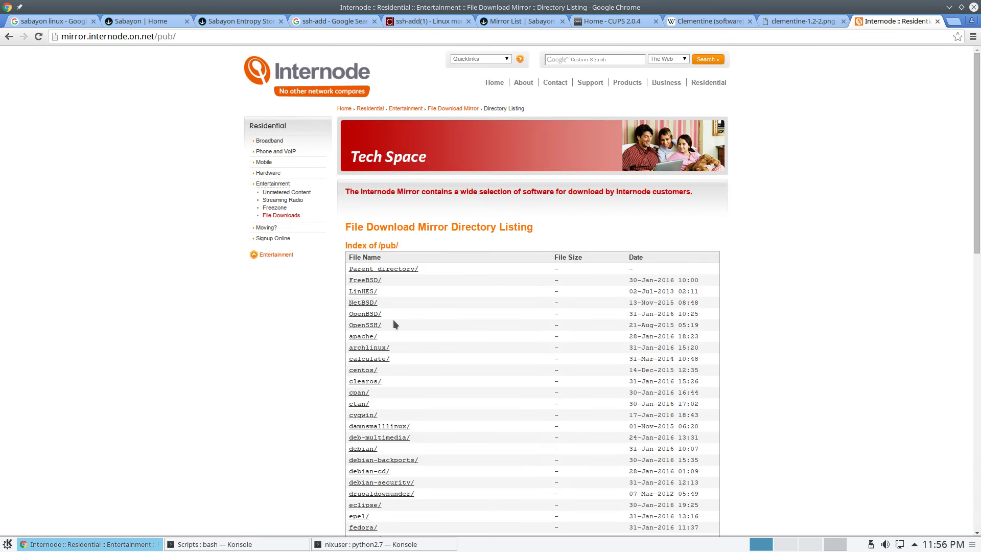
scroll(394, 320, "down", 15)
scroll(393, 321, "down", 6)
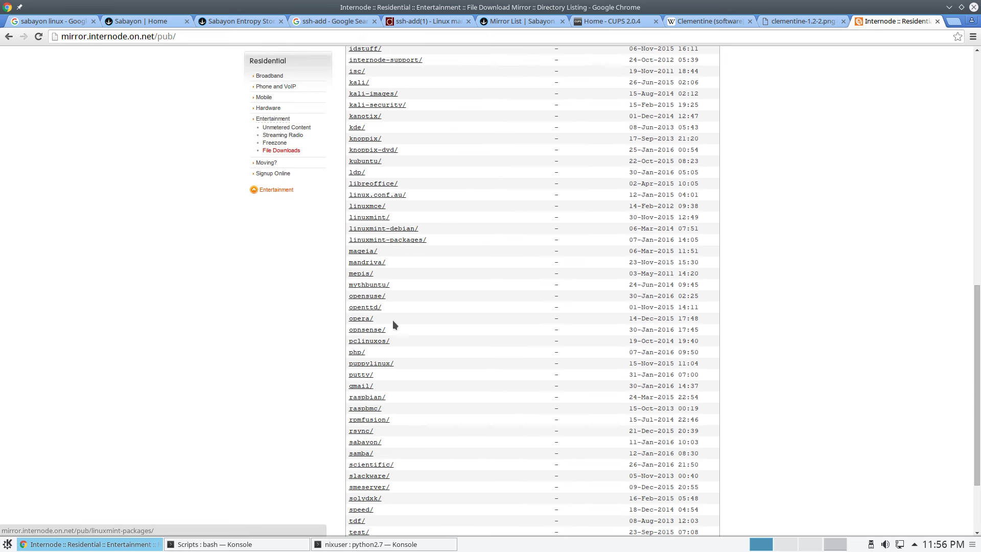
left_click(365, 336)
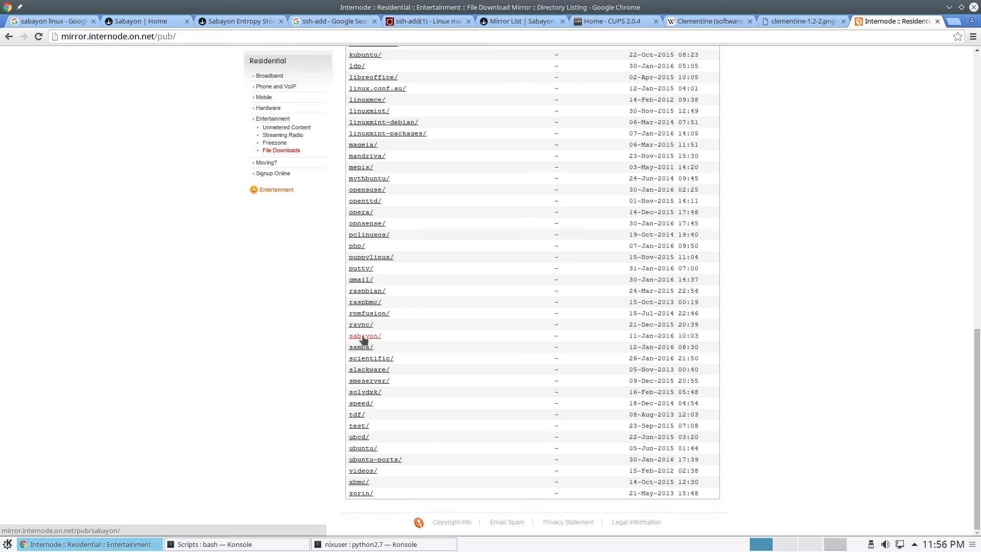
left_click(364, 302)
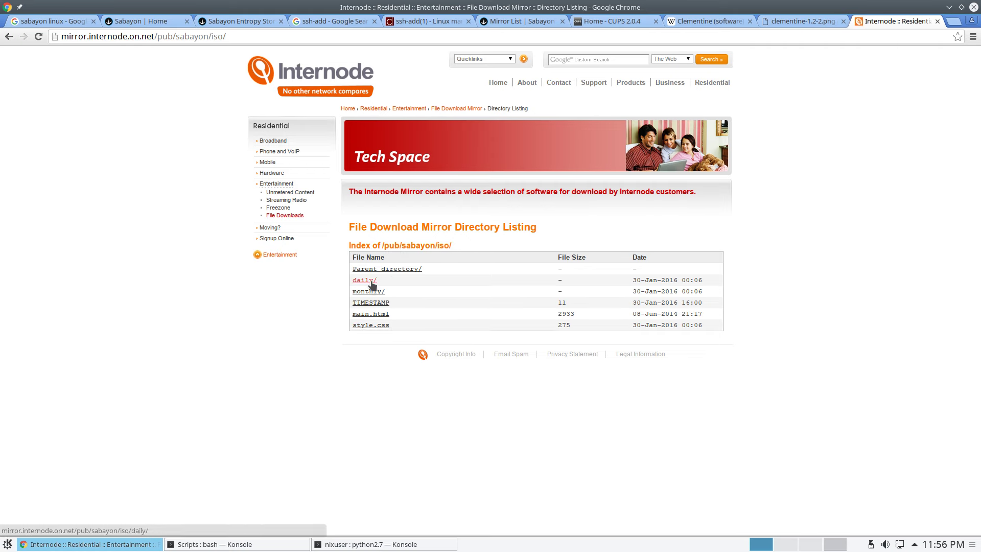
left_click(369, 290)
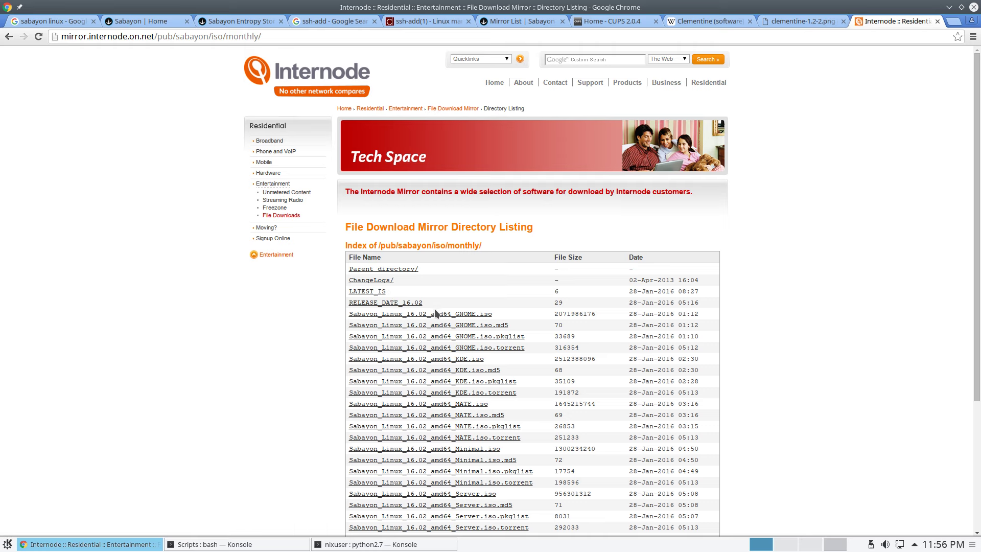
scroll(435, 315, "down", 3)
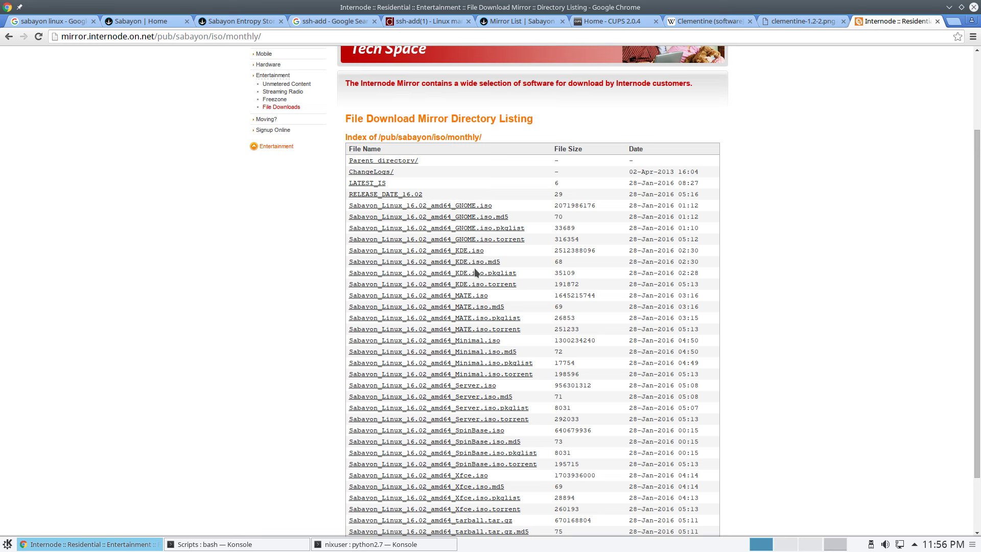
scroll(485, 257, "down", 3)
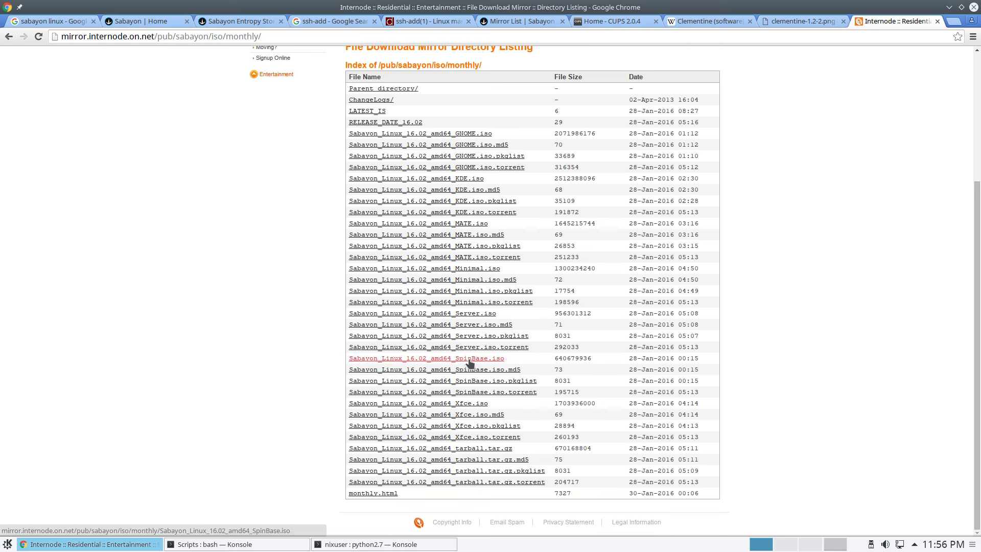
scroll(450, 348, "up", 2)
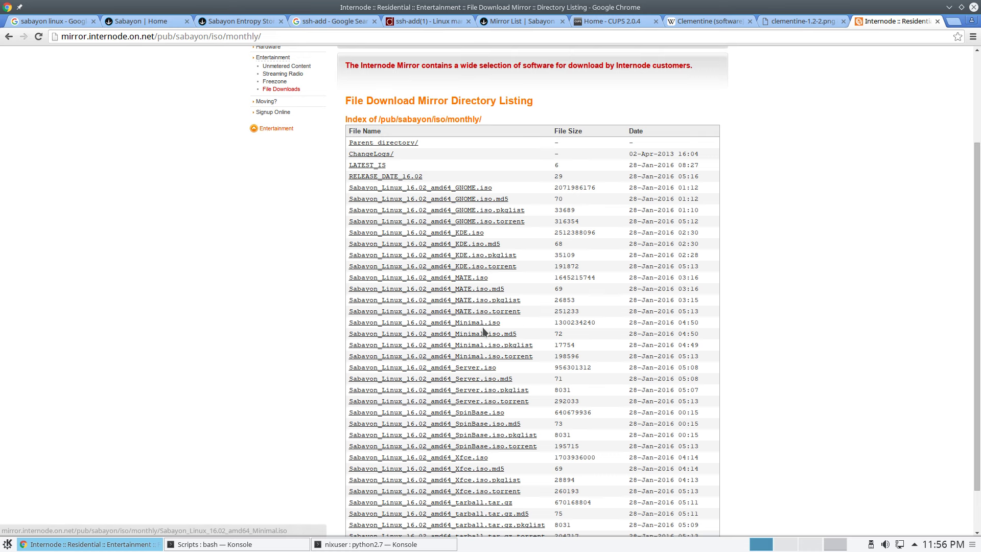
scroll(482, 326, "up", 3)
scroll(483, 331, "up", 1)
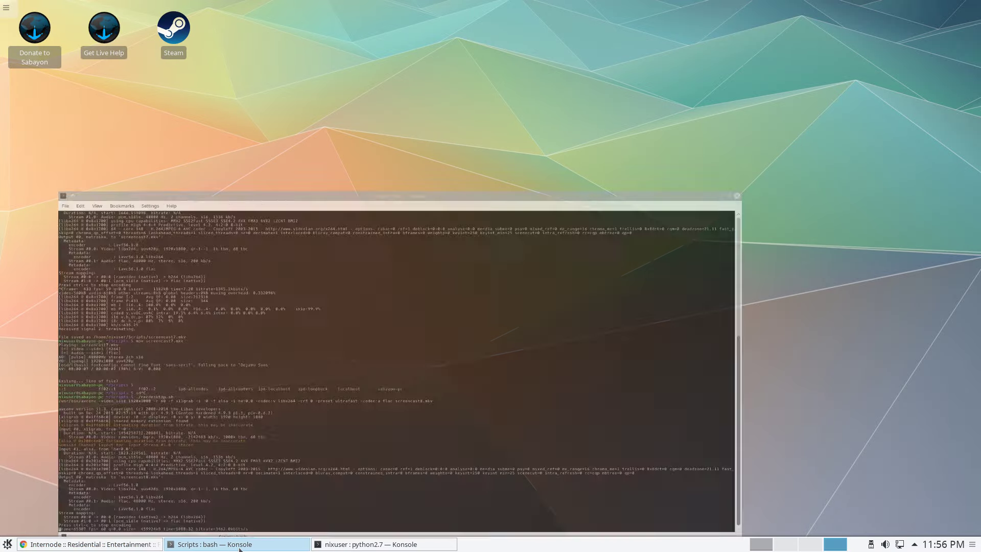
- Switch to the installation Konsole to watch LibreOffice packages install up to 44 of 44
left_click(356, 545)
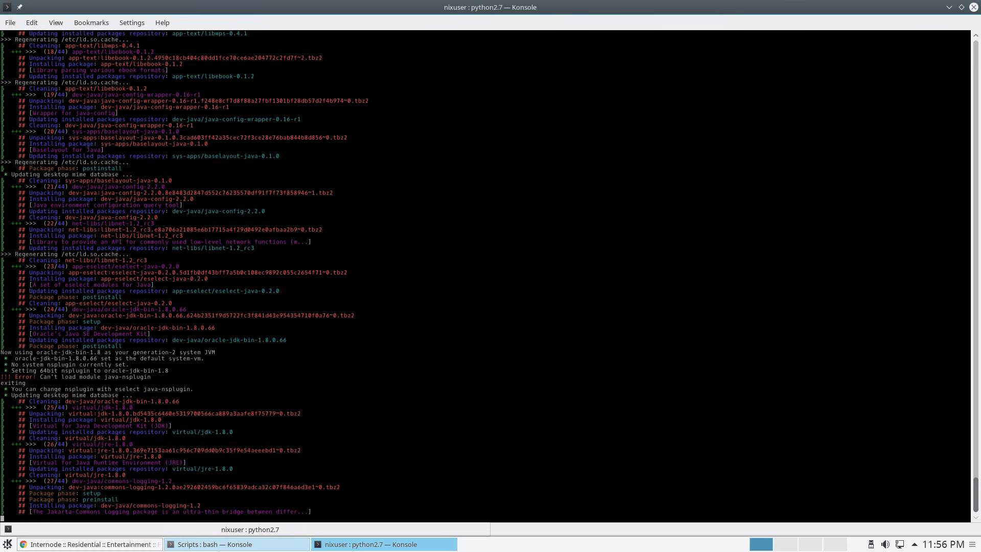
mouse_move(246, 544)
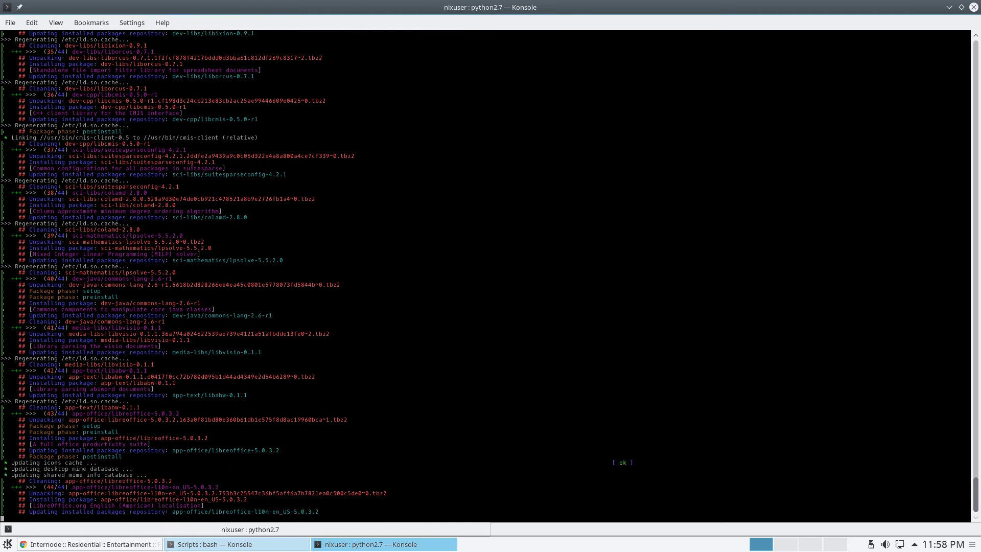
- Search 'libreoffice' in a new Chrome tab and open its Wikipedia article
left_click(90, 544)
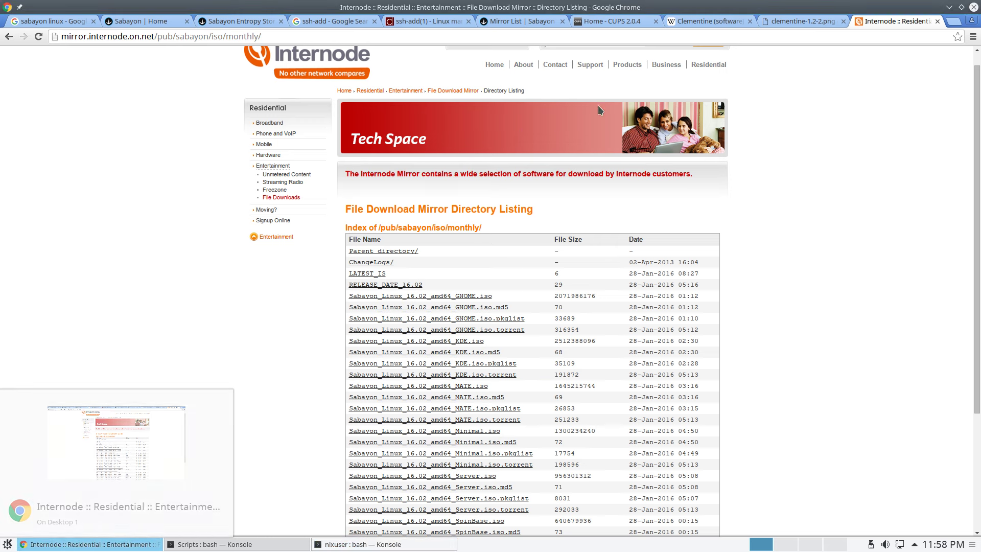
left_click(950, 22)
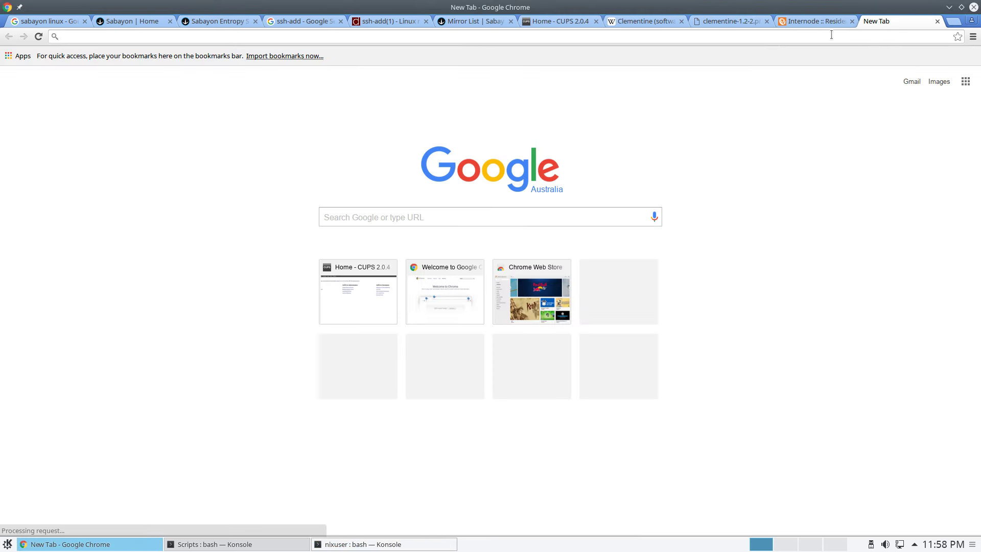
type("libreoffice")
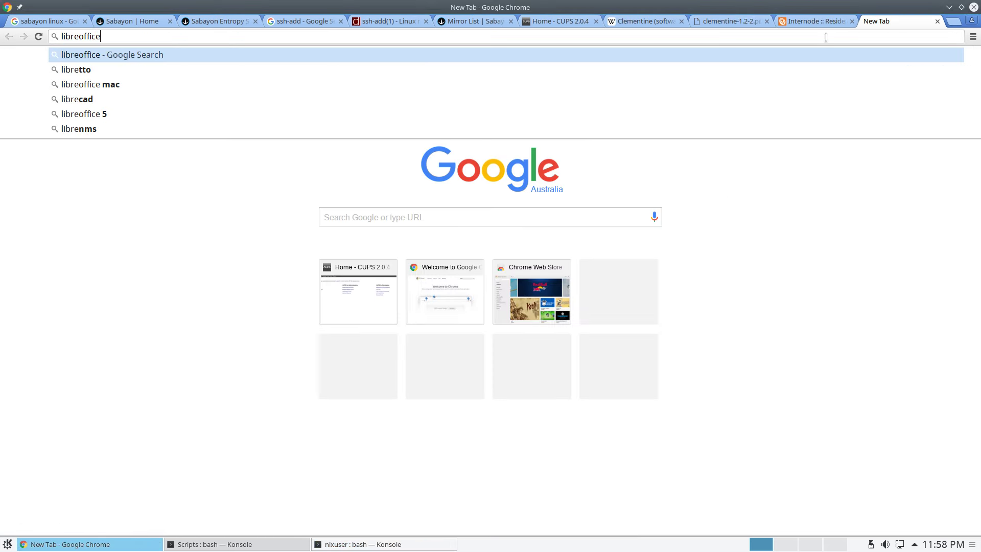
key("Return")
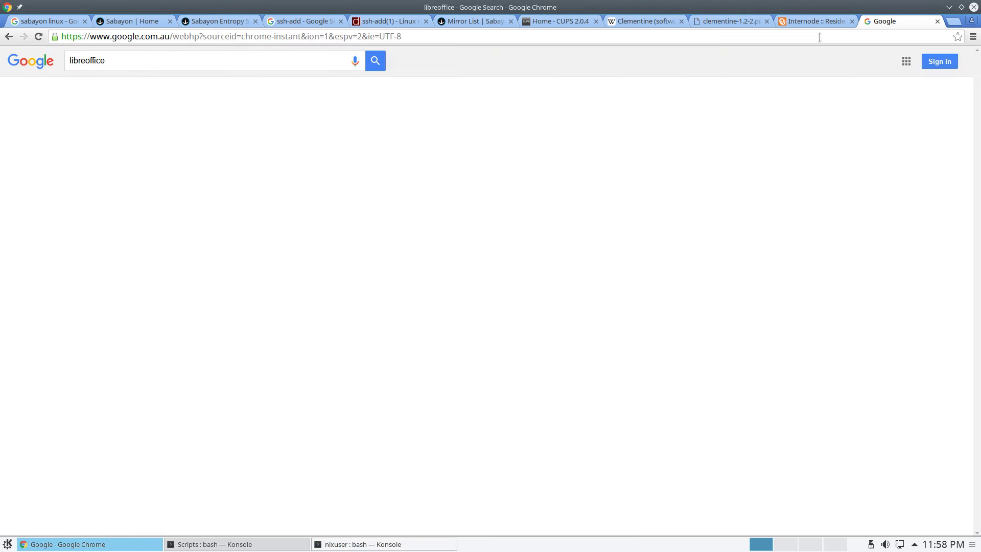
scroll(202, 193, "down", 1)
left_click(199, 335)
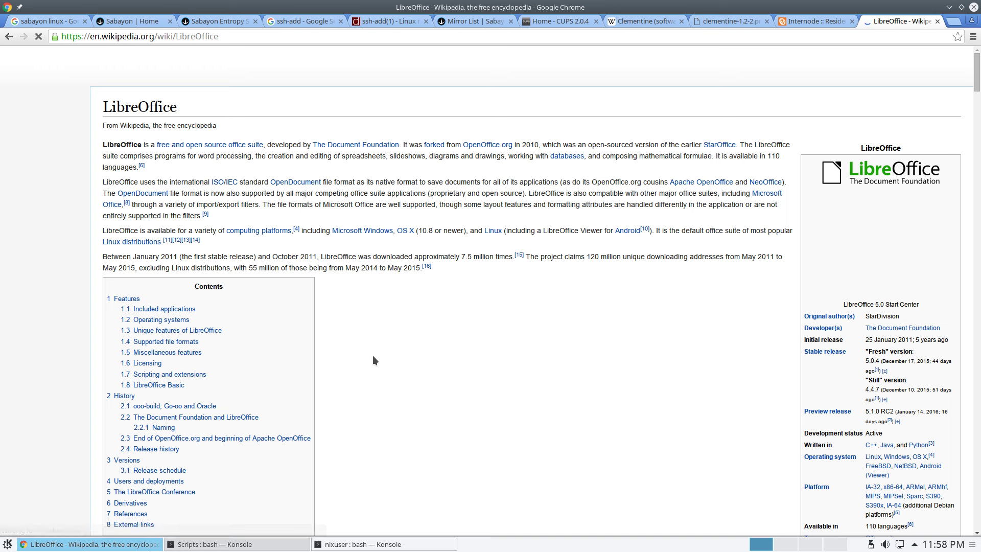
- Highlight the Fresh version 5.0.4 on Wikipedia, then return to the installation terminal
scroll(511, 354, "down", 1)
scroll(512, 360, "down", 1)
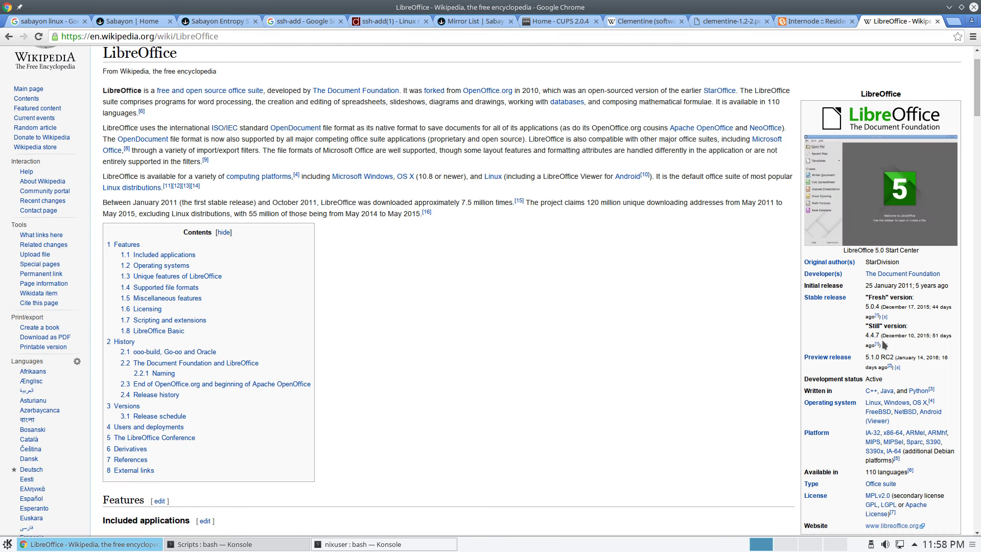
left_click_drag(881, 307, 841, 306)
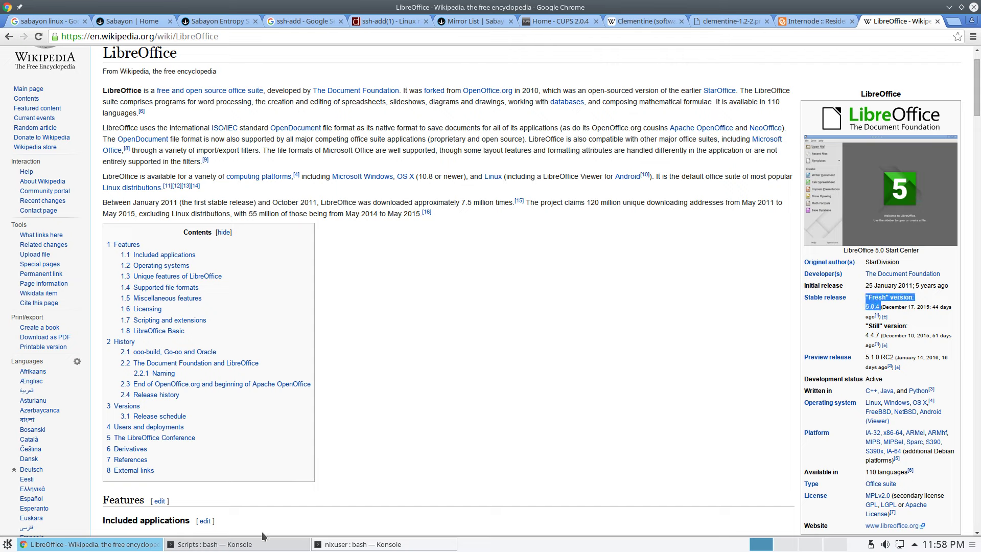
left_click(252, 545)
left_click(368, 545)
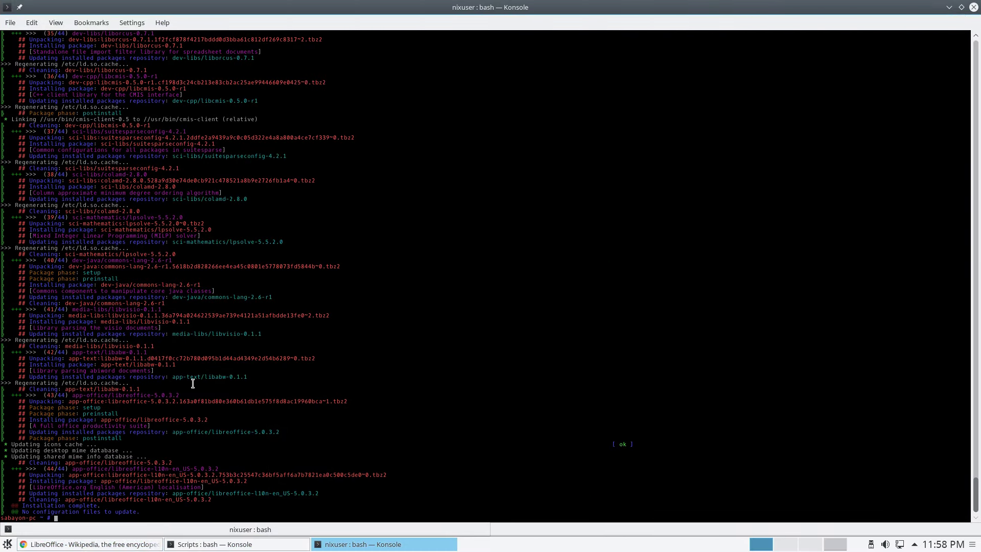
left_click(8, 544)
left_click(80, 507)
left_click(77, 414)
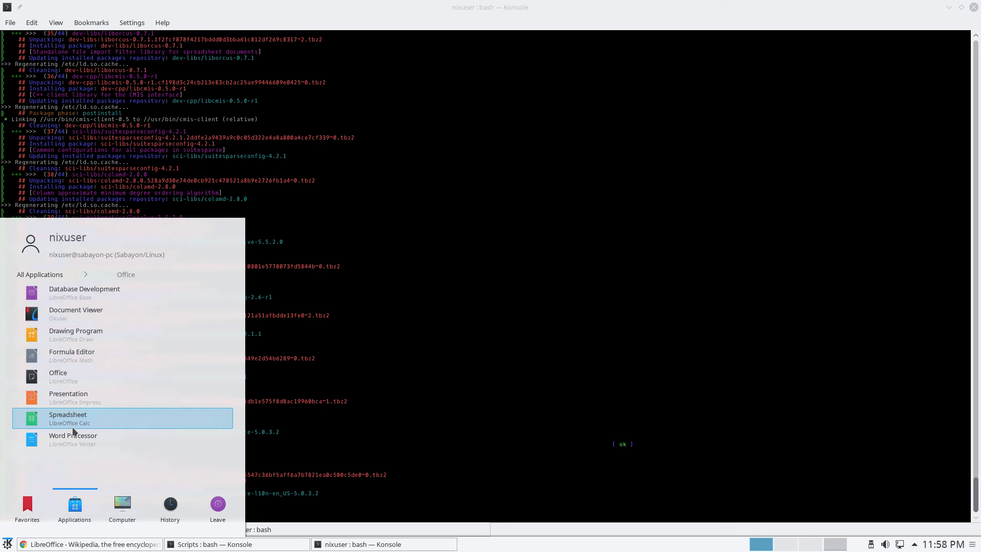
left_click(73, 427)
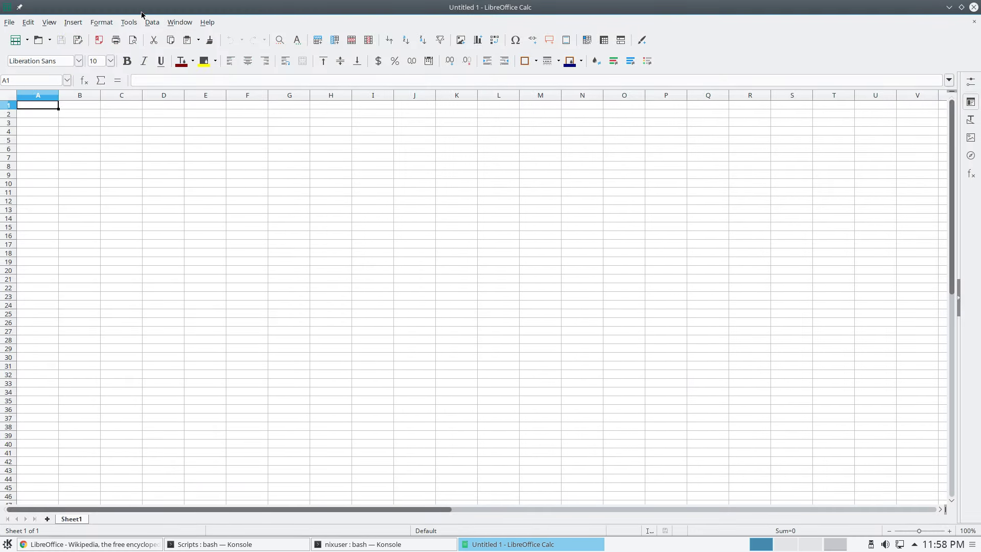
left_click(9, 22)
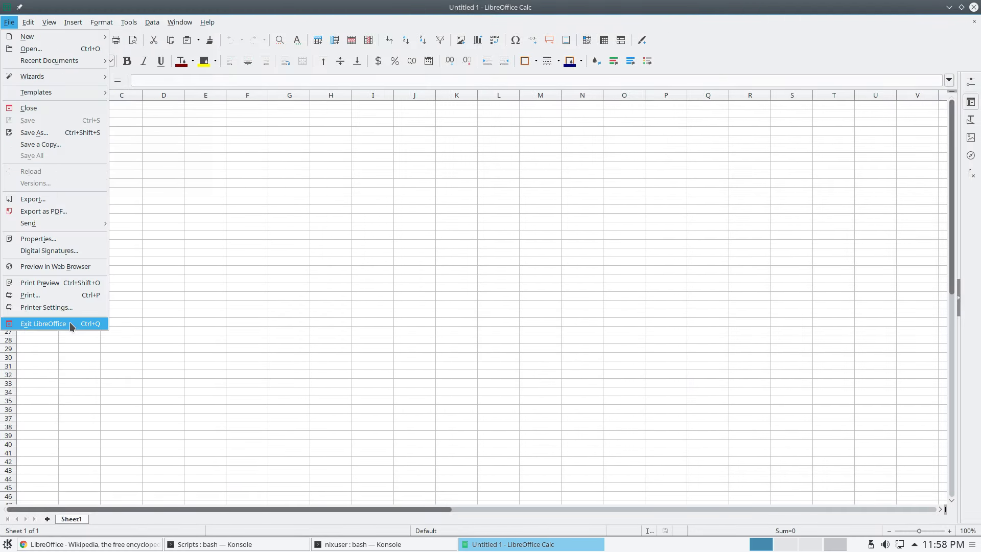
left_click(73, 324)
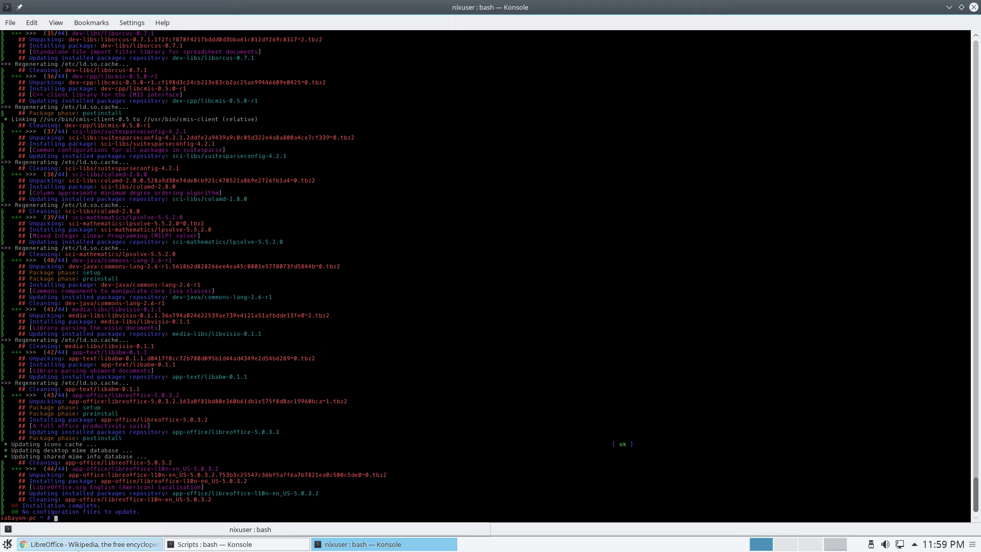
- Highlight 'geeky Gentoo ~arch system' on the Sabayon home page, then minimize Chrome
left_click(89, 544)
left_click(215, 23)
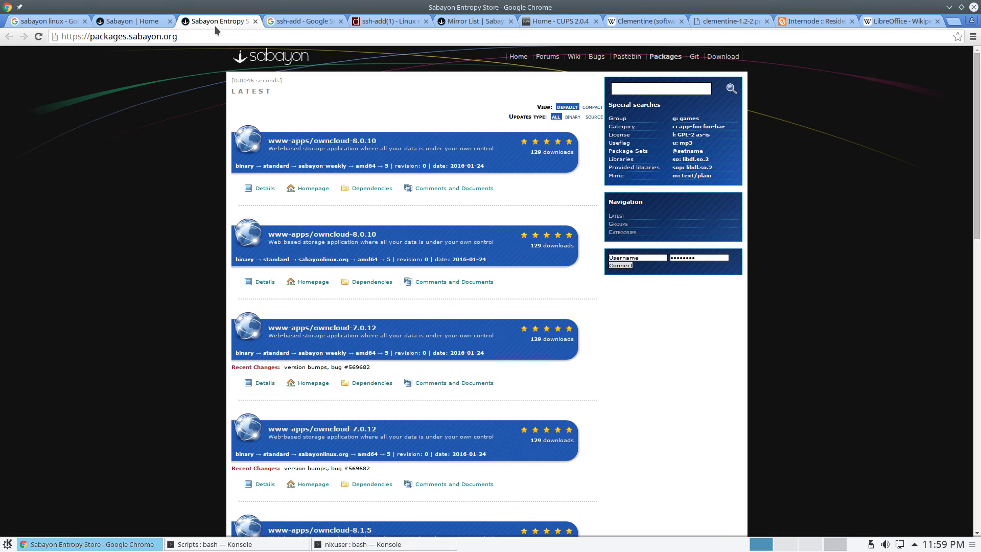
left_click(125, 23)
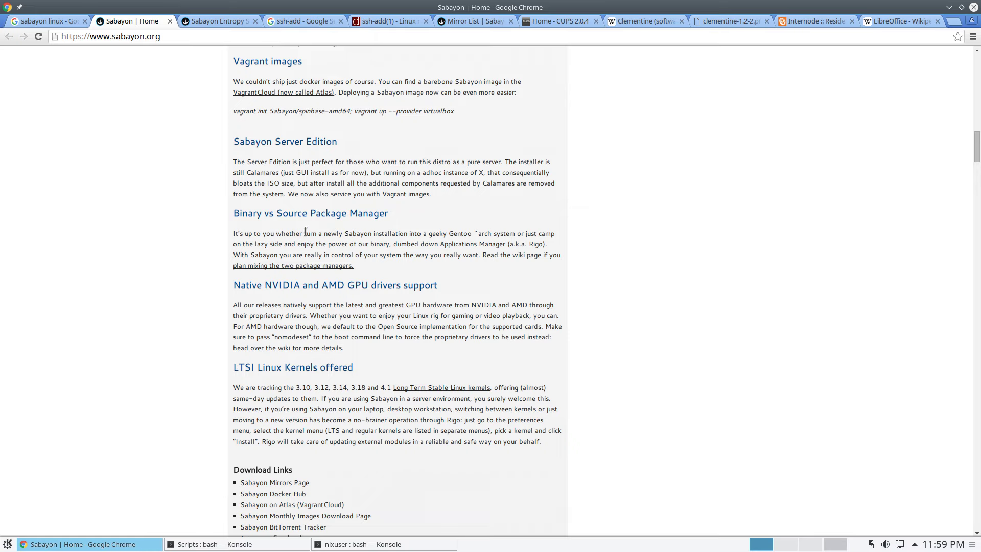
left_click_drag(429, 234, 524, 233)
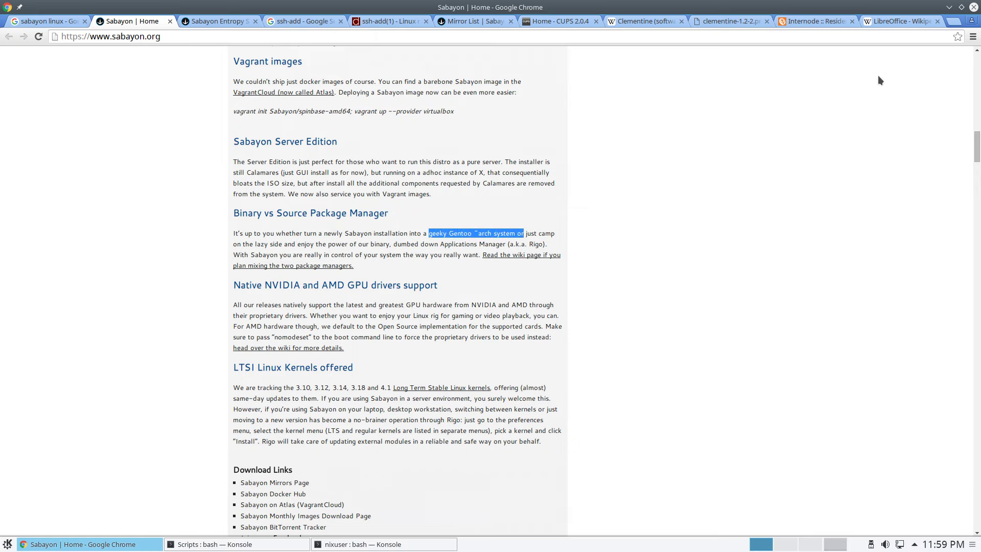
left_click(949, 7)
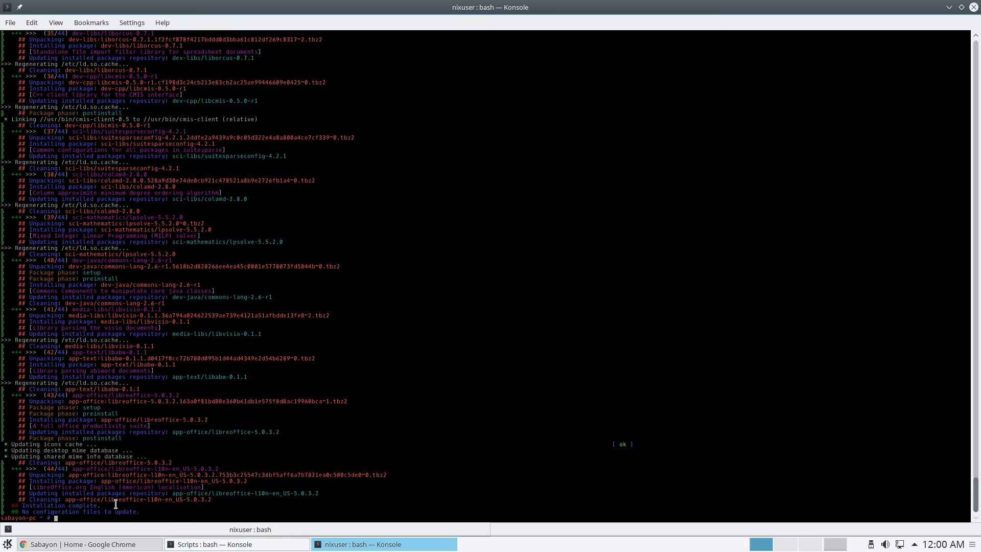
mouse_move(214, 544)
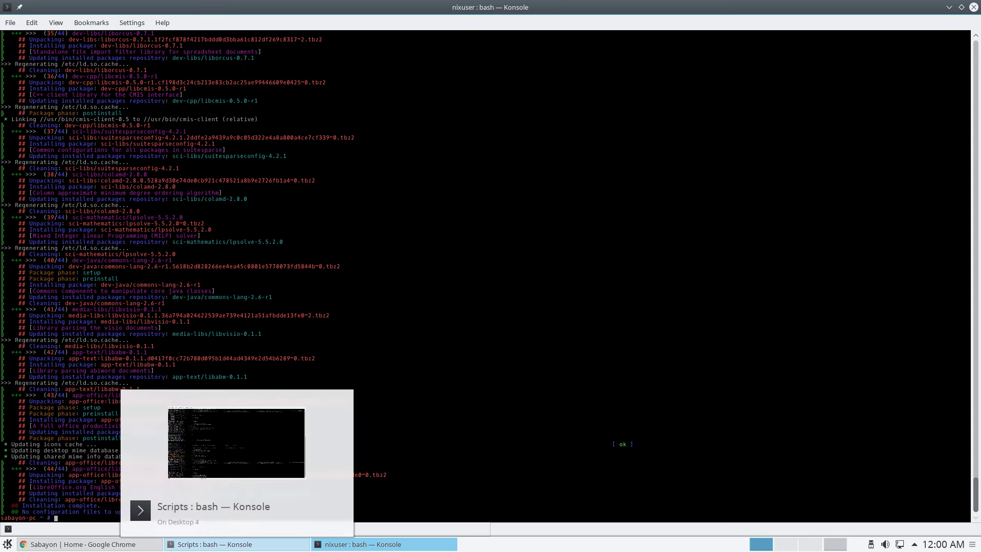